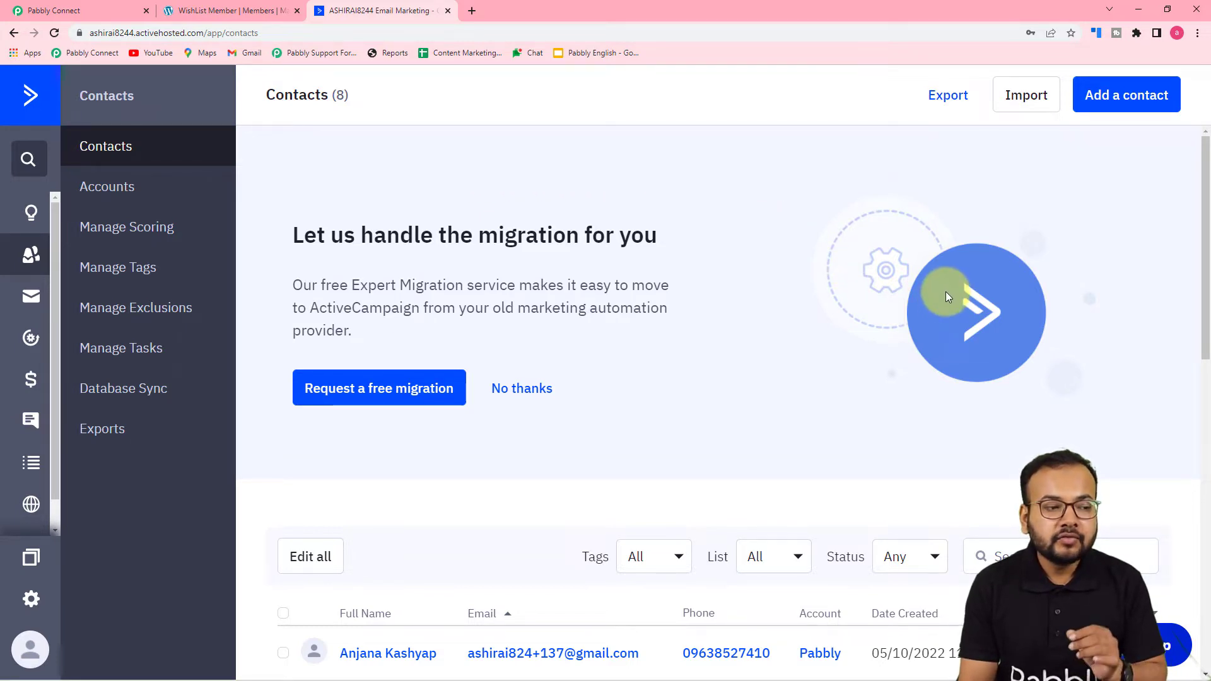
Step: Glance at the WishList Member members page, then open ActiveCampaign's Add a Contact form
left_click(261, 11)
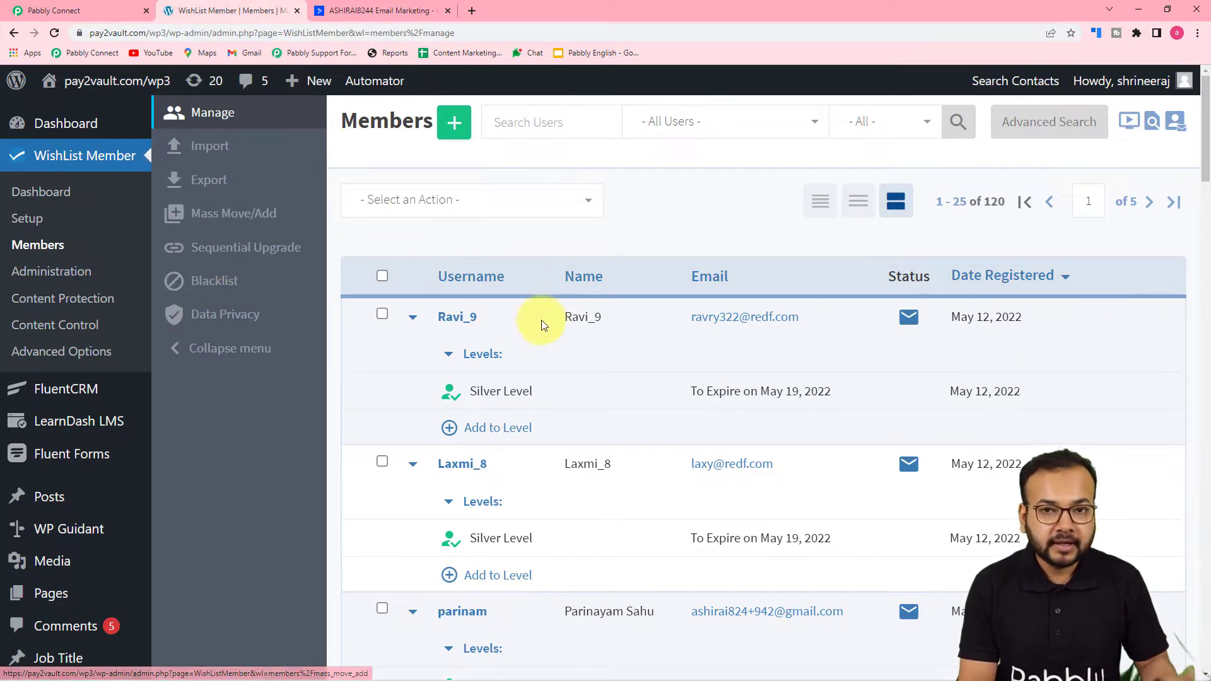
left_click(404, 10)
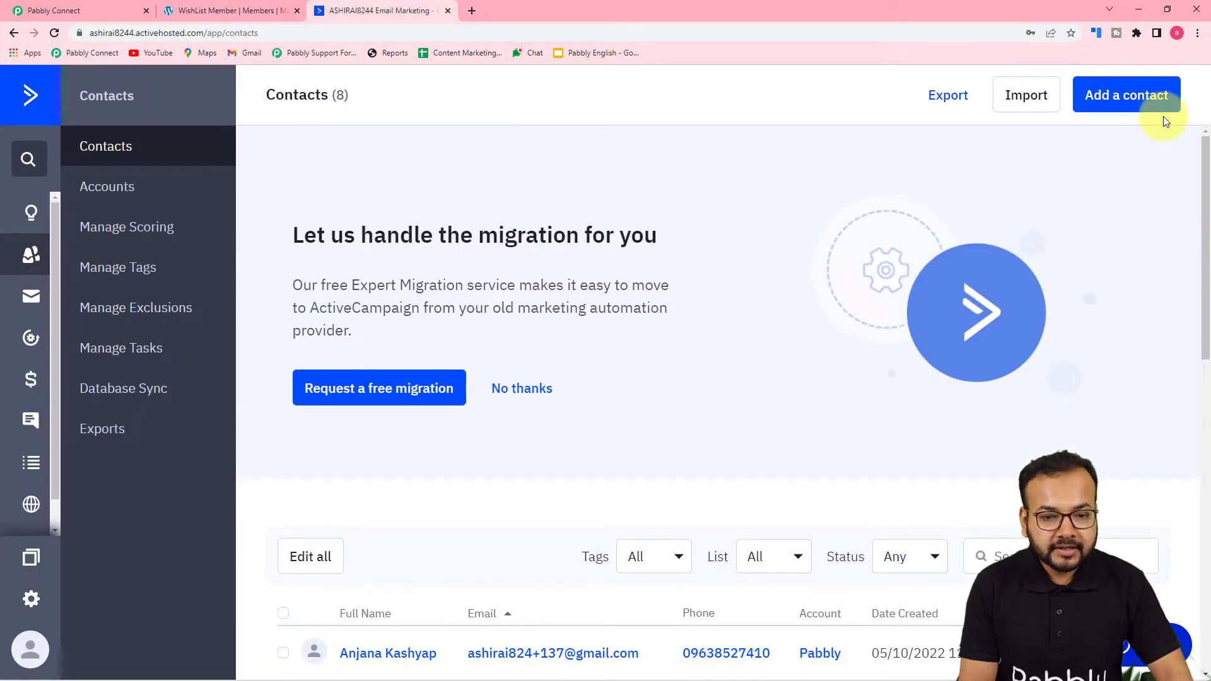
left_click(1129, 102)
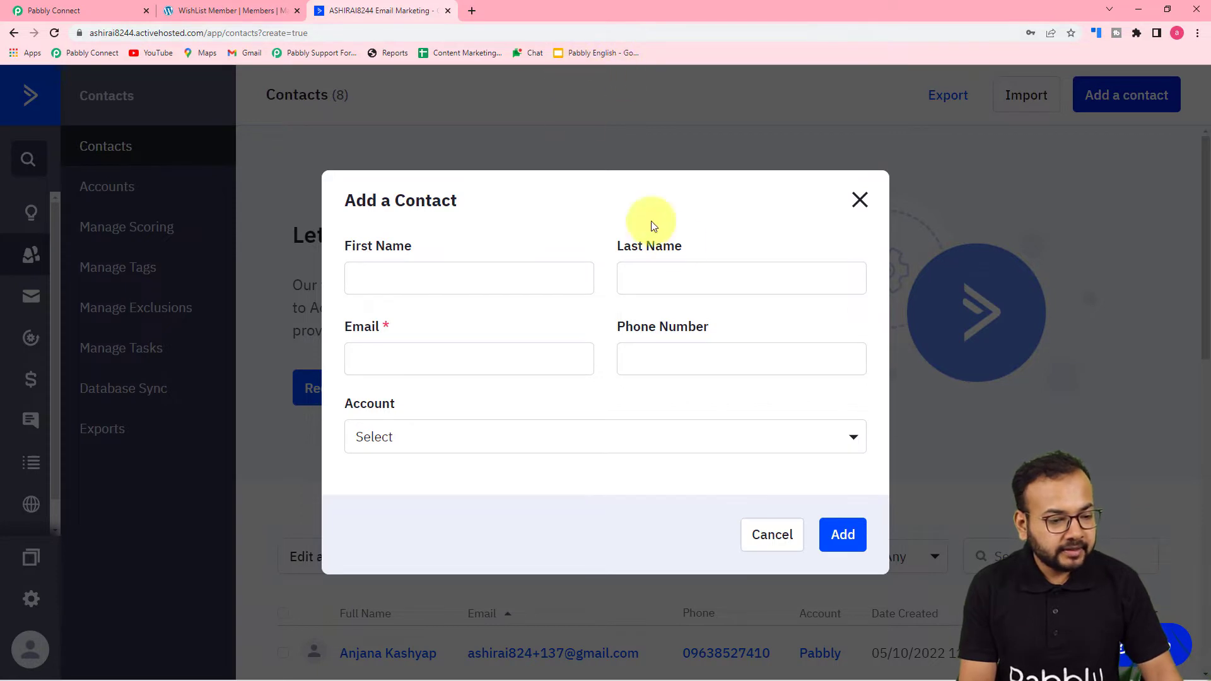
Step: Enter the contact's first name, last name, e-mail address and phone number
left_click(559, 283)
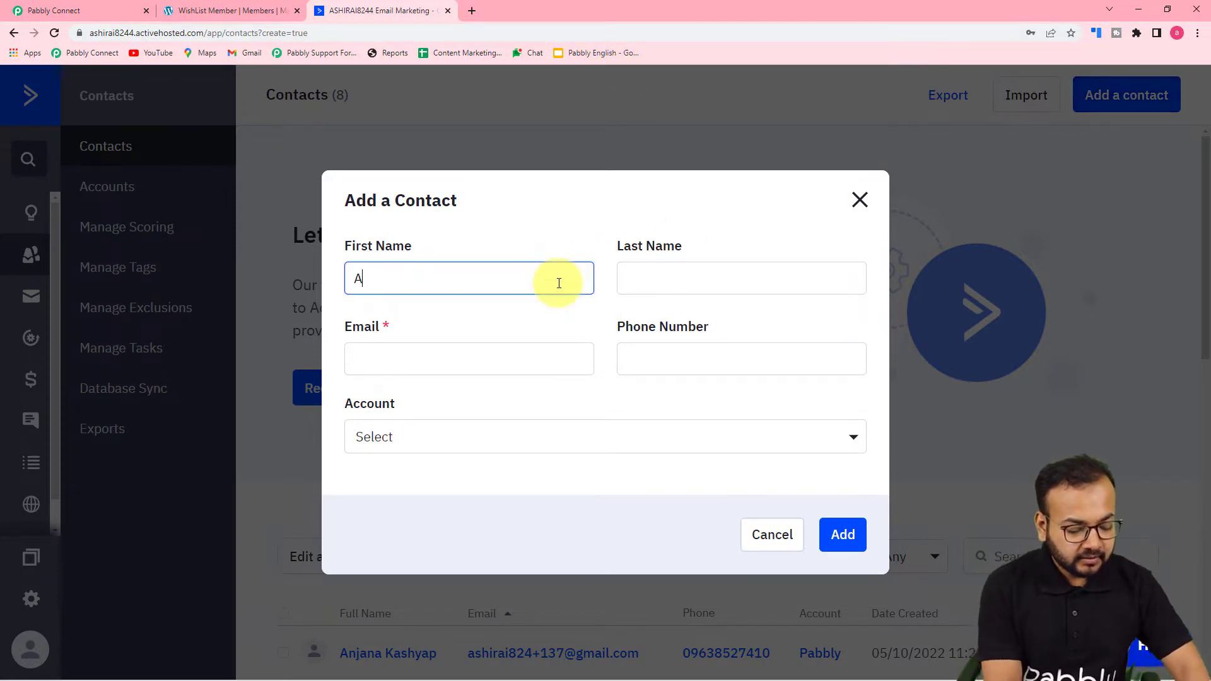
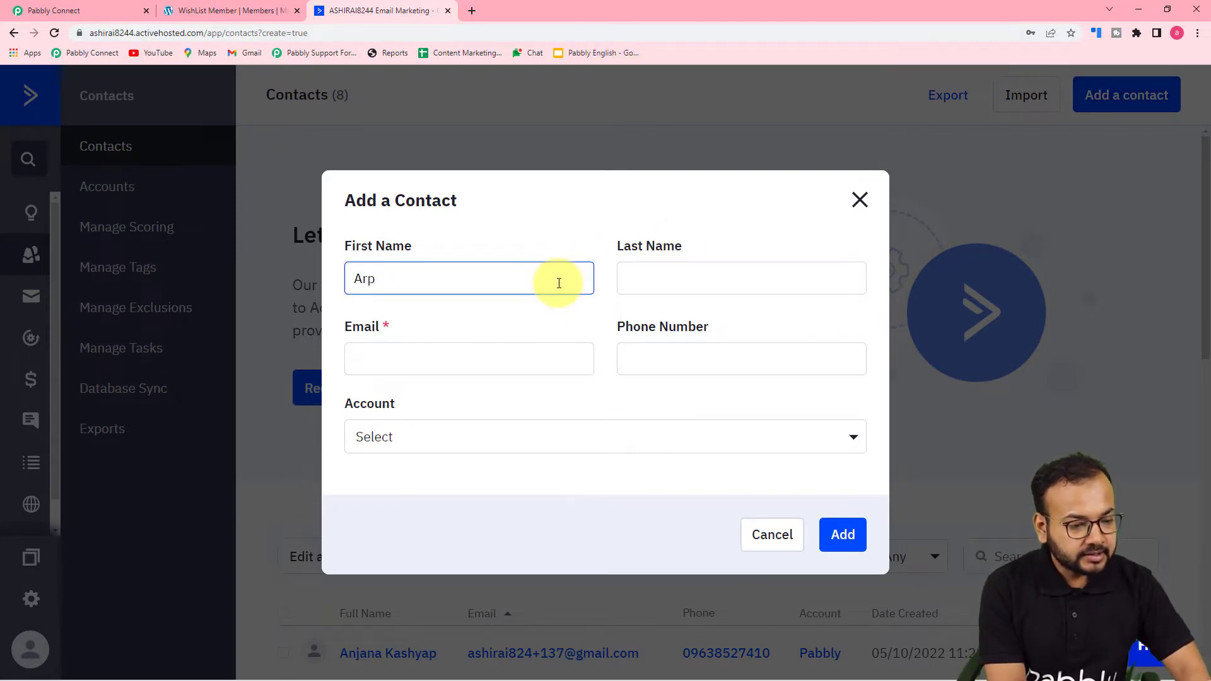
left_click(750, 274)
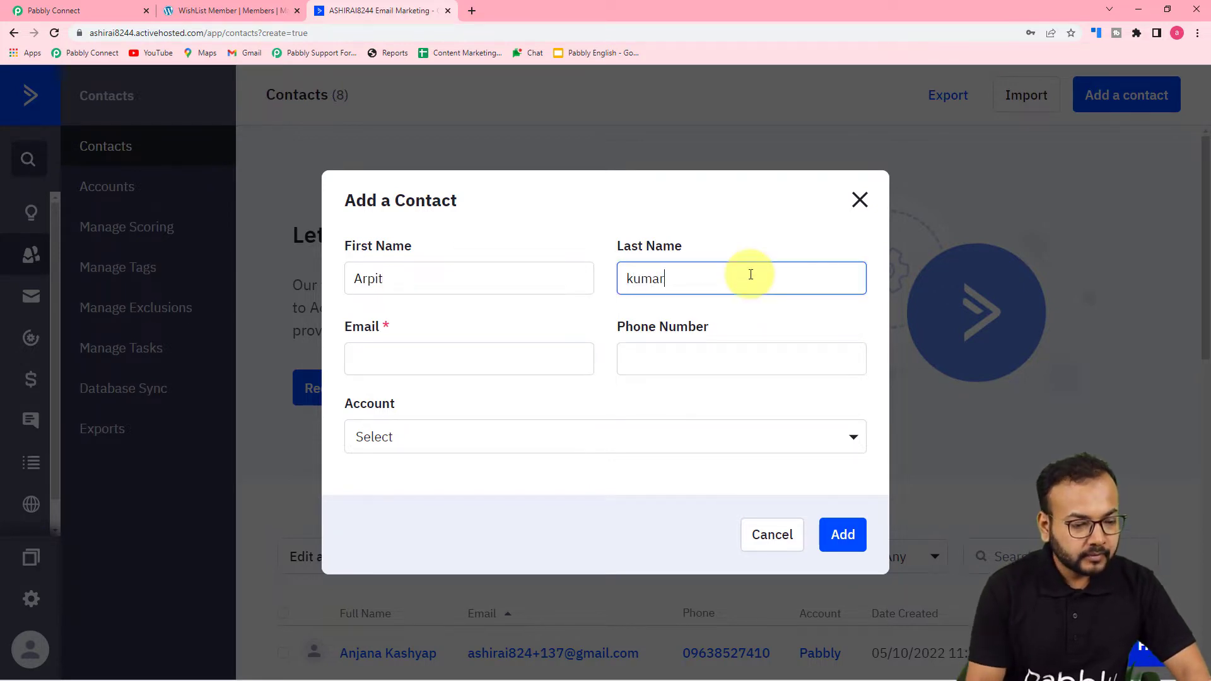
left_click(495, 354)
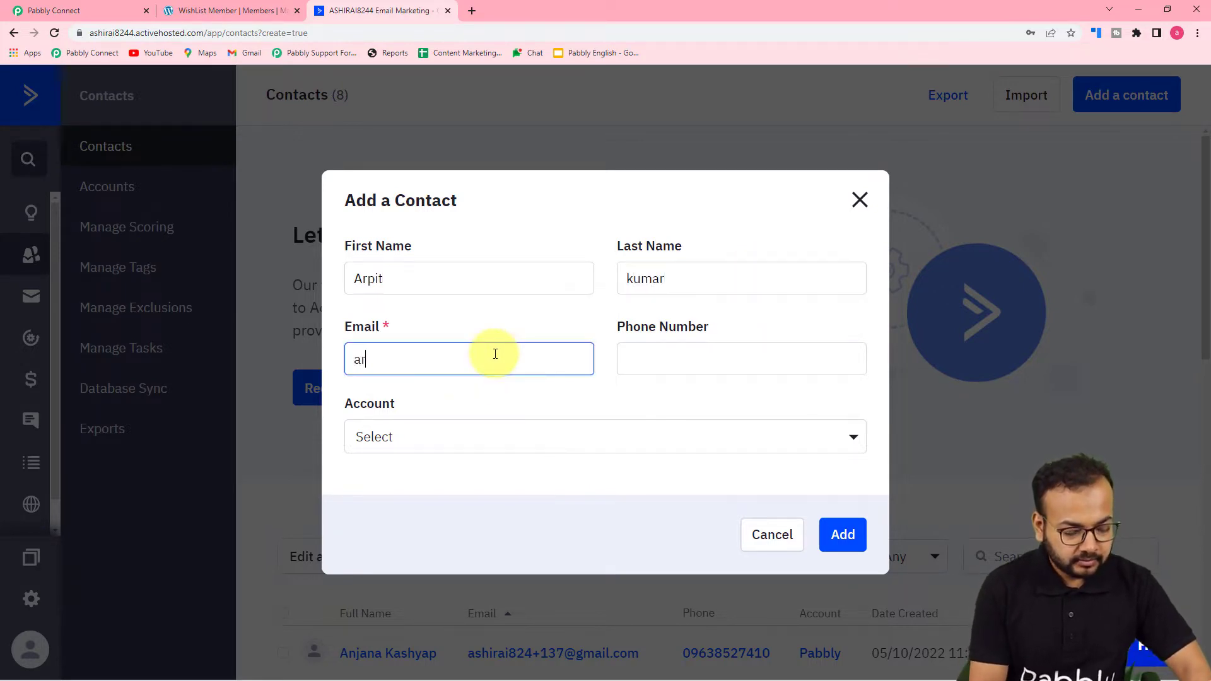
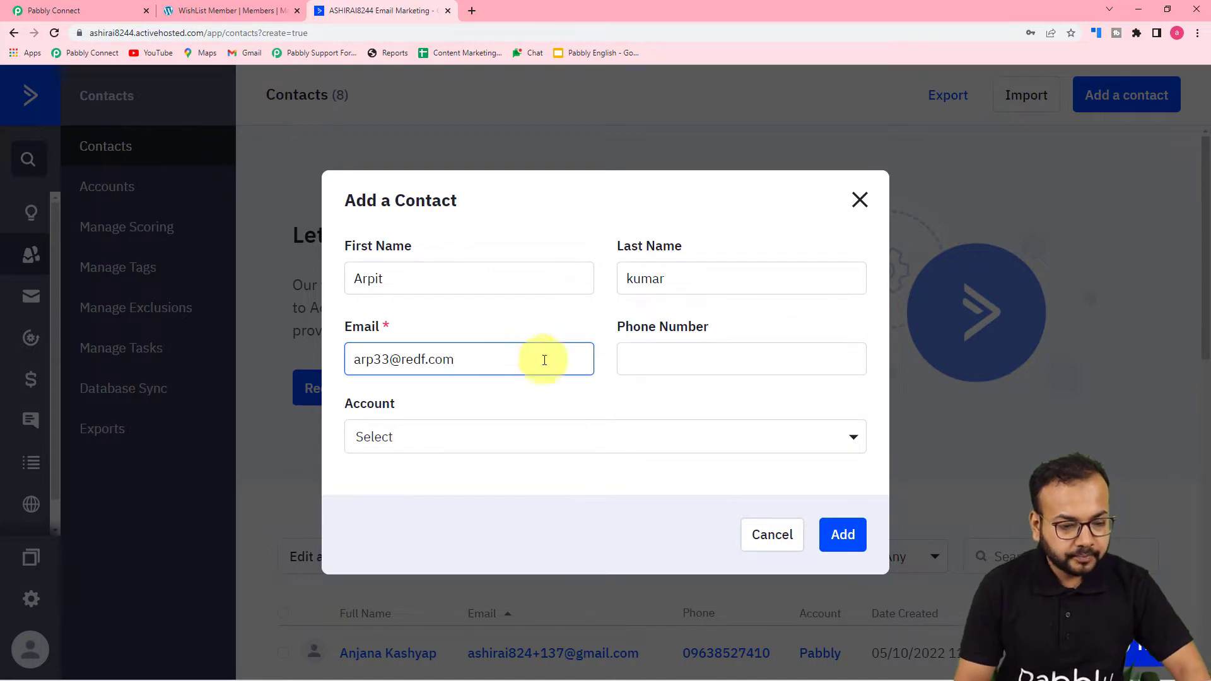
left_click(681, 364)
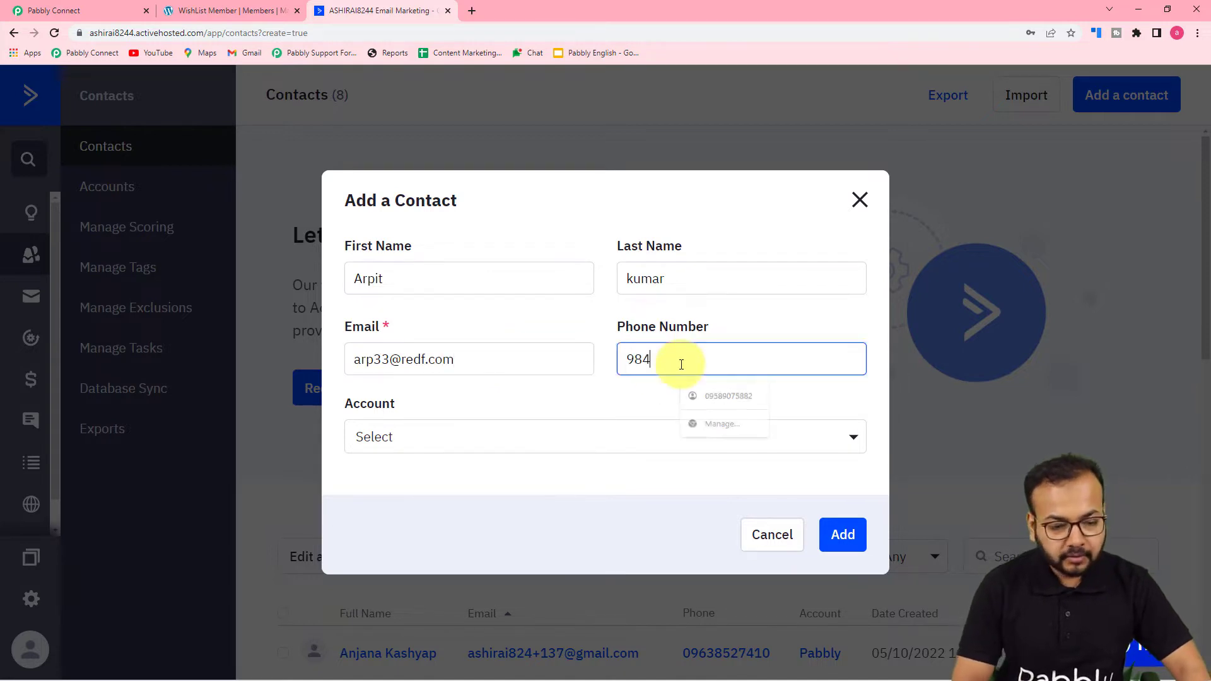
Step: Assign the contact to the Pabbly account and add the contact
left_click(613, 444)
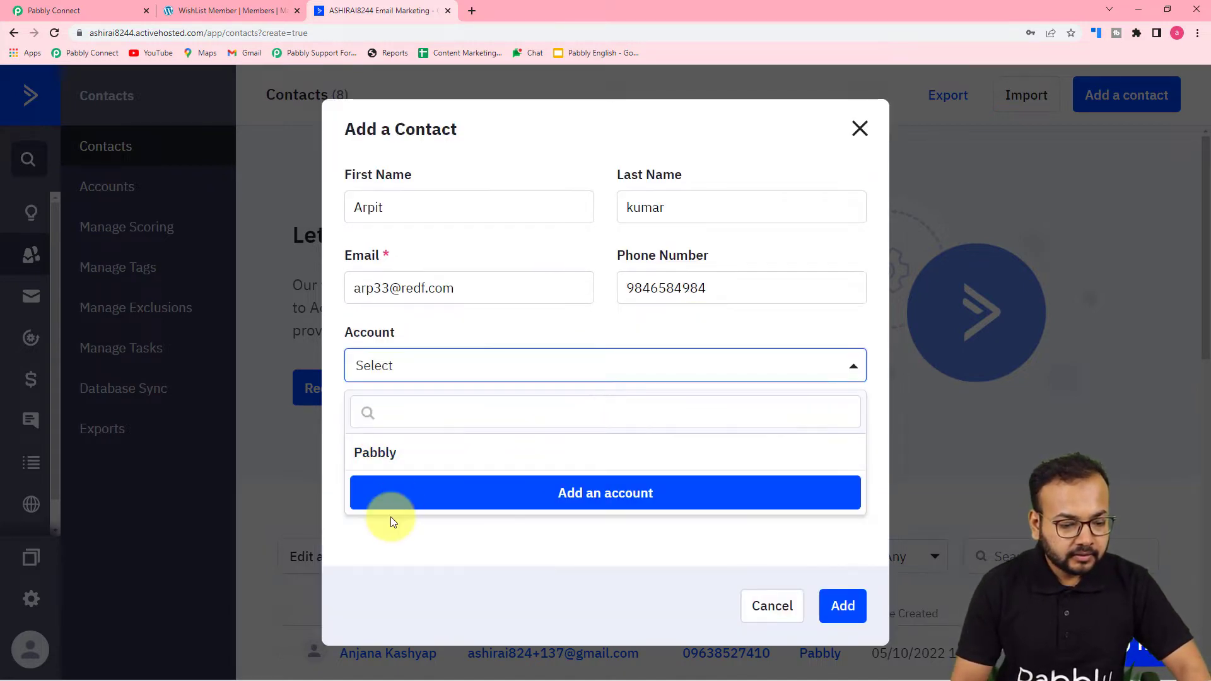
left_click(378, 453)
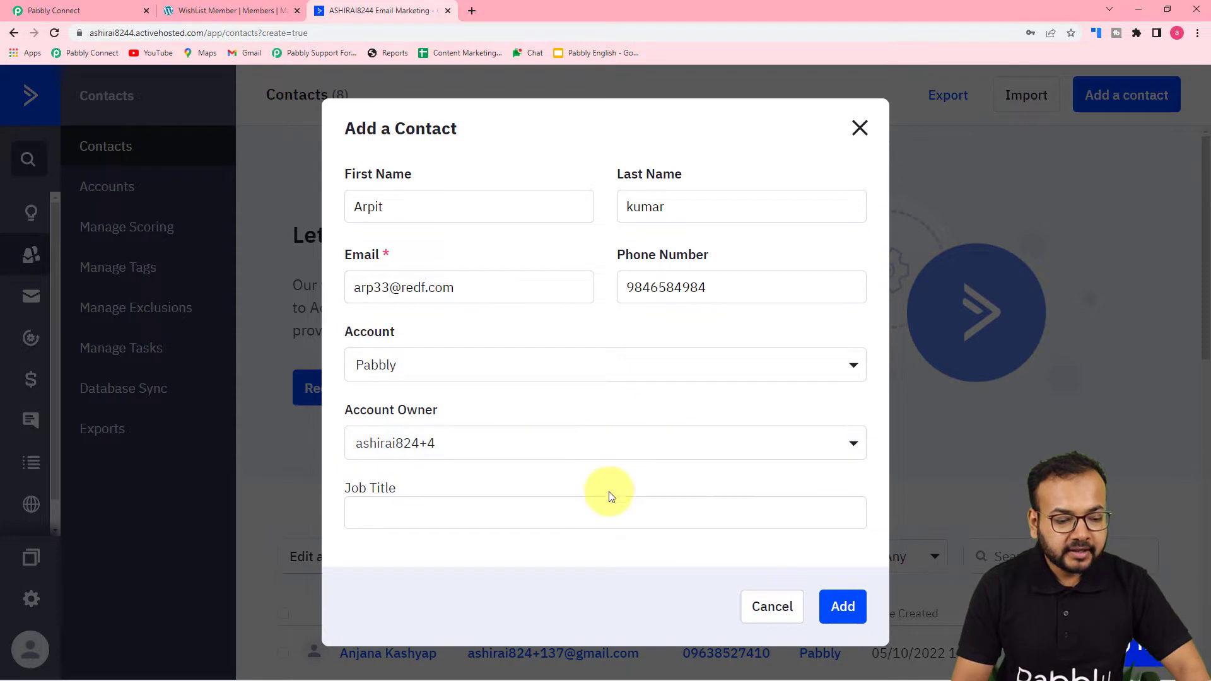
left_click(843, 606)
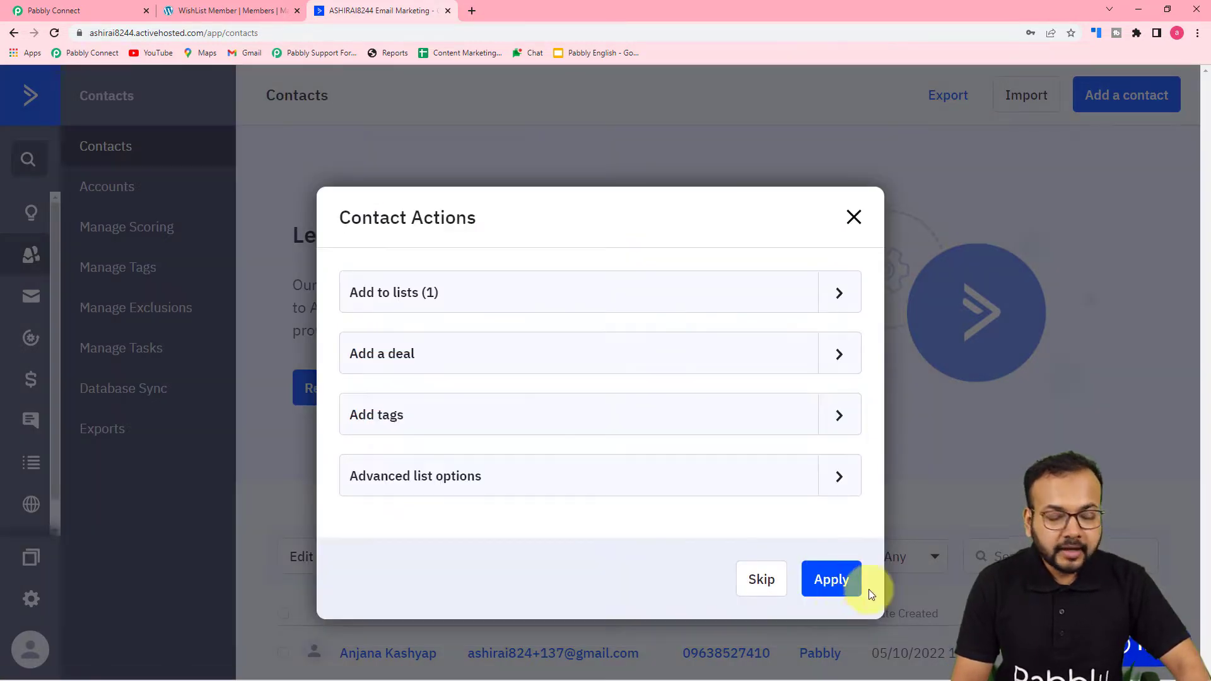
Step: Apply the Wishlist list to the new contact and check it tops the contacts table
left_click(411, 292)
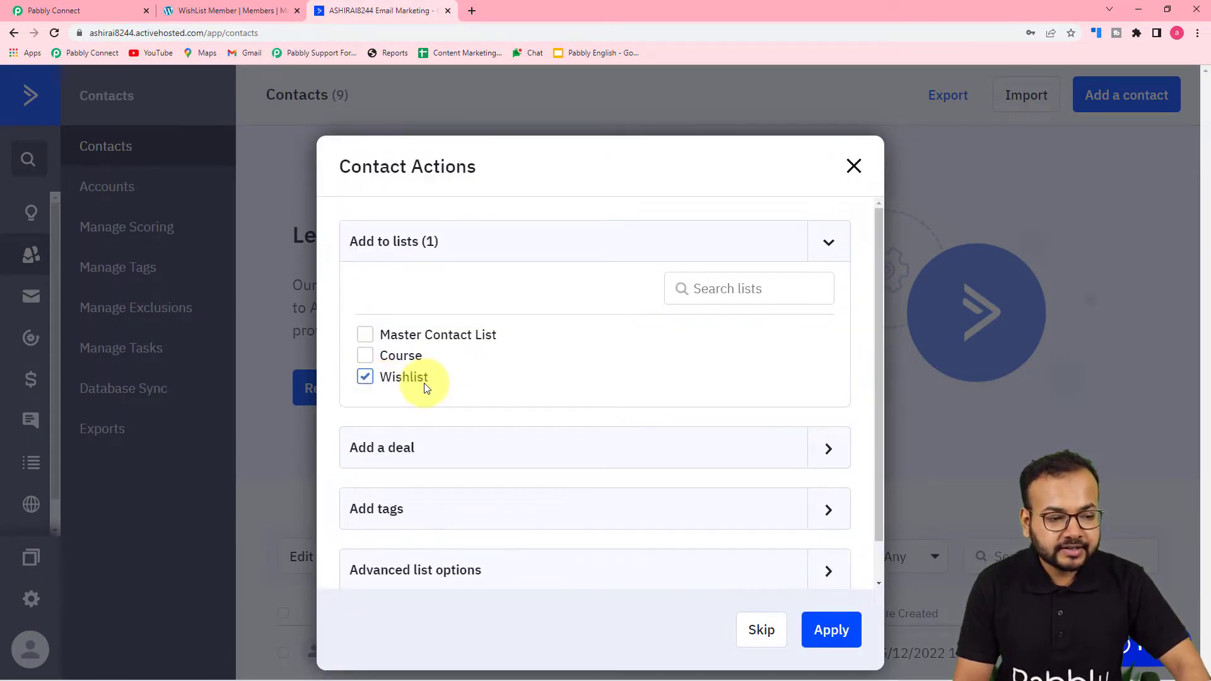
left_click(837, 631)
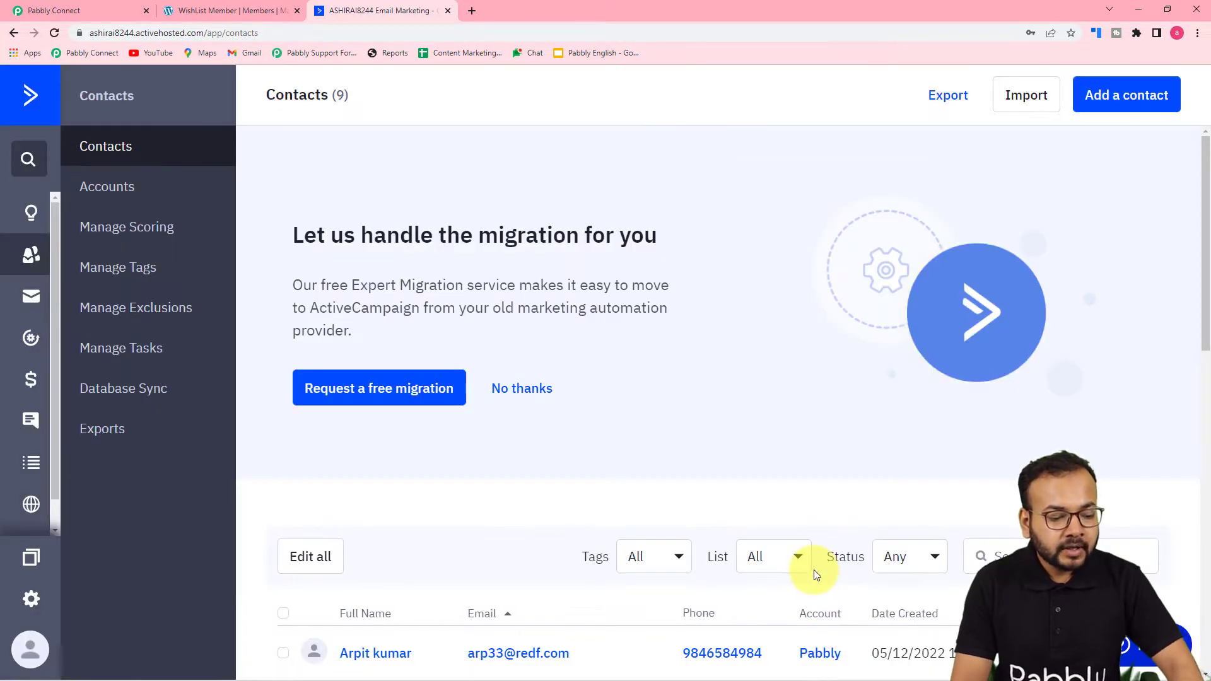
scroll(650, 501, "down", 4)
scroll(650, 501, "down", 1)
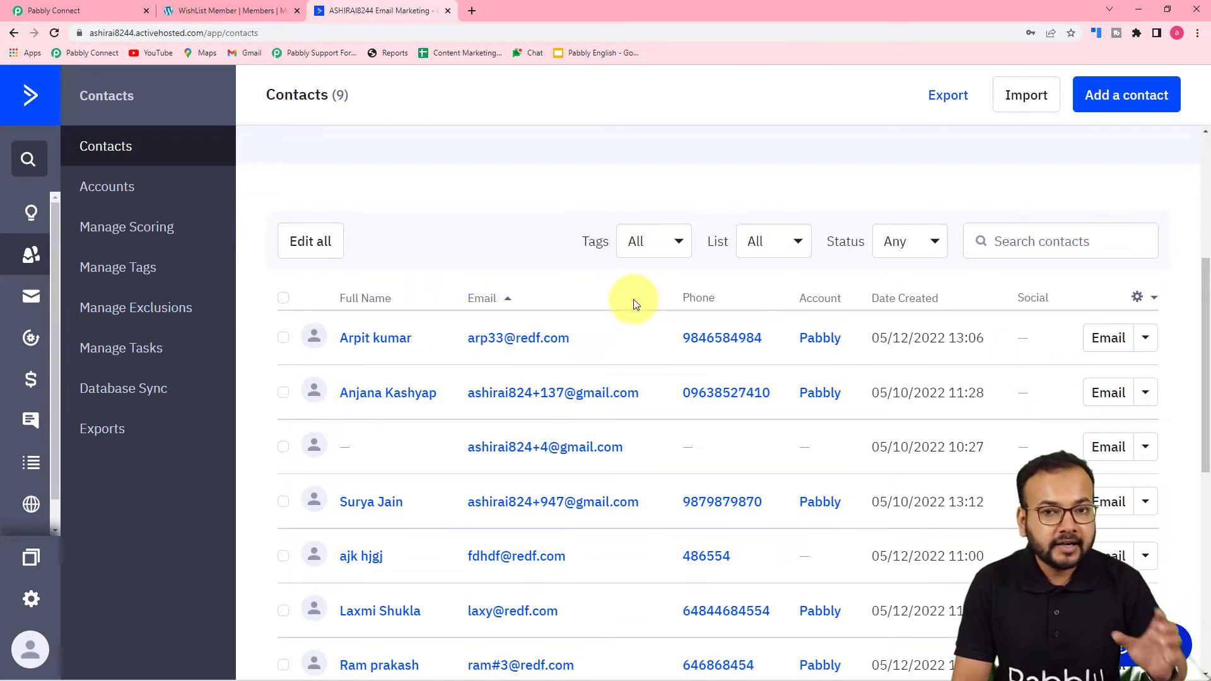
left_click(237, 13)
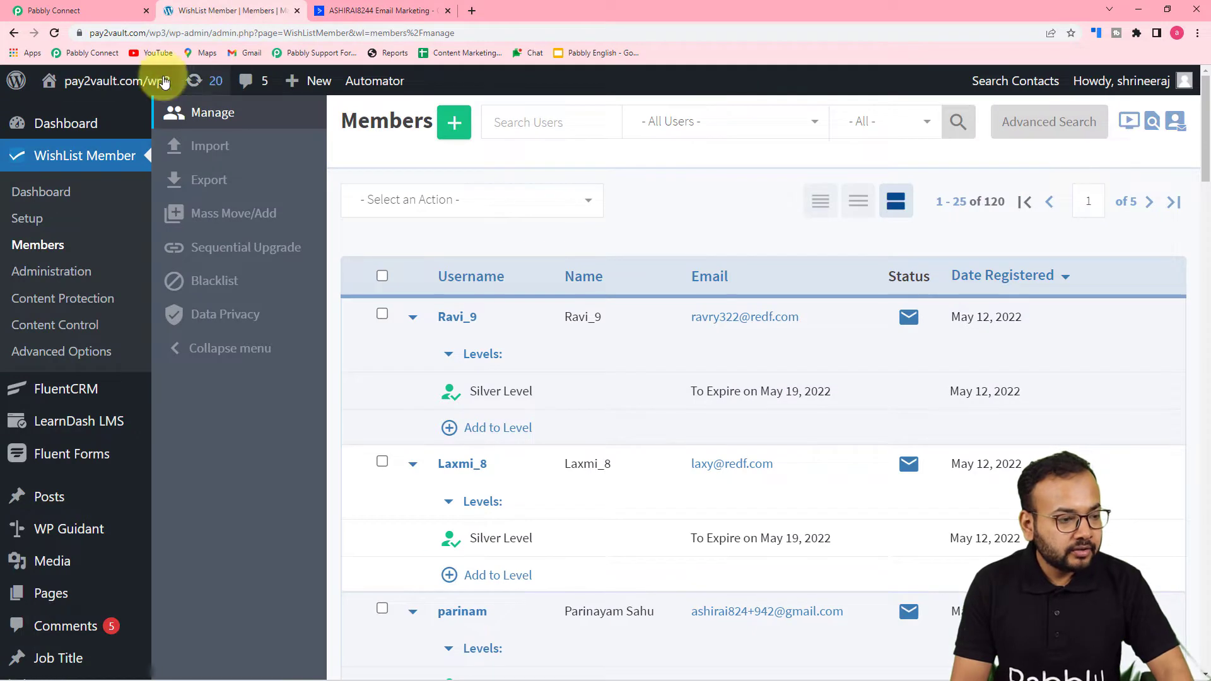
Step: Refresh WishList Member Members to see 121 members, with the new Silver Level member on top
left_click(54, 35)
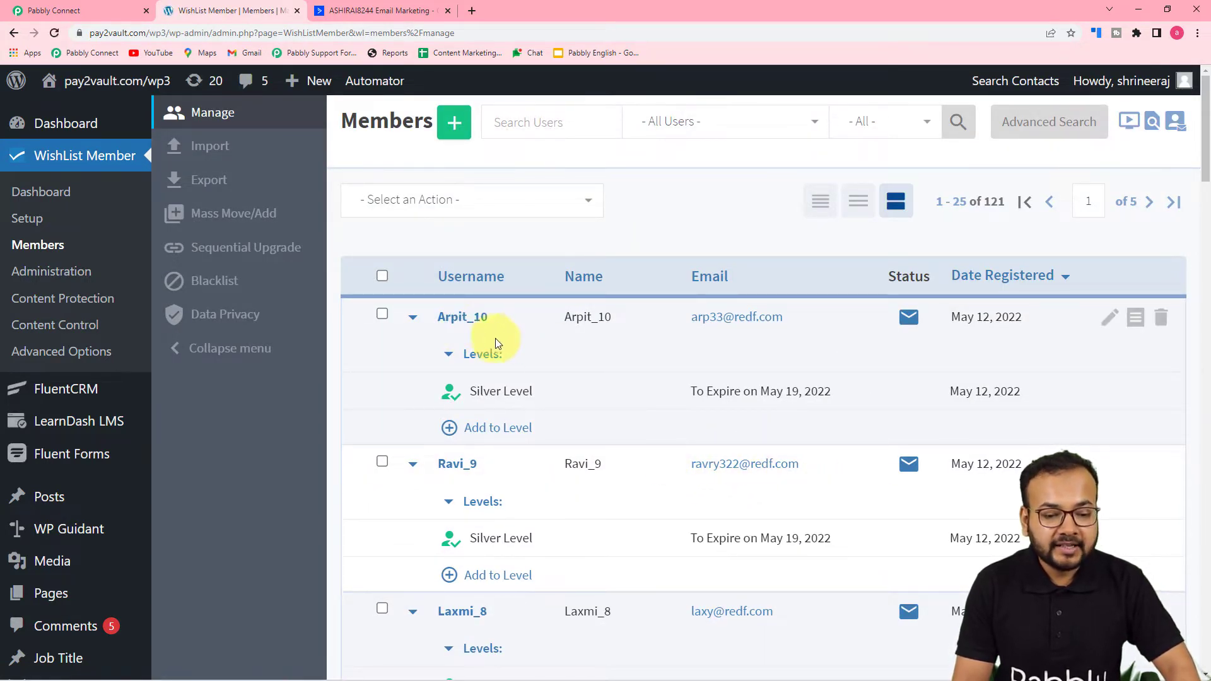
mouse_move(558, 394)
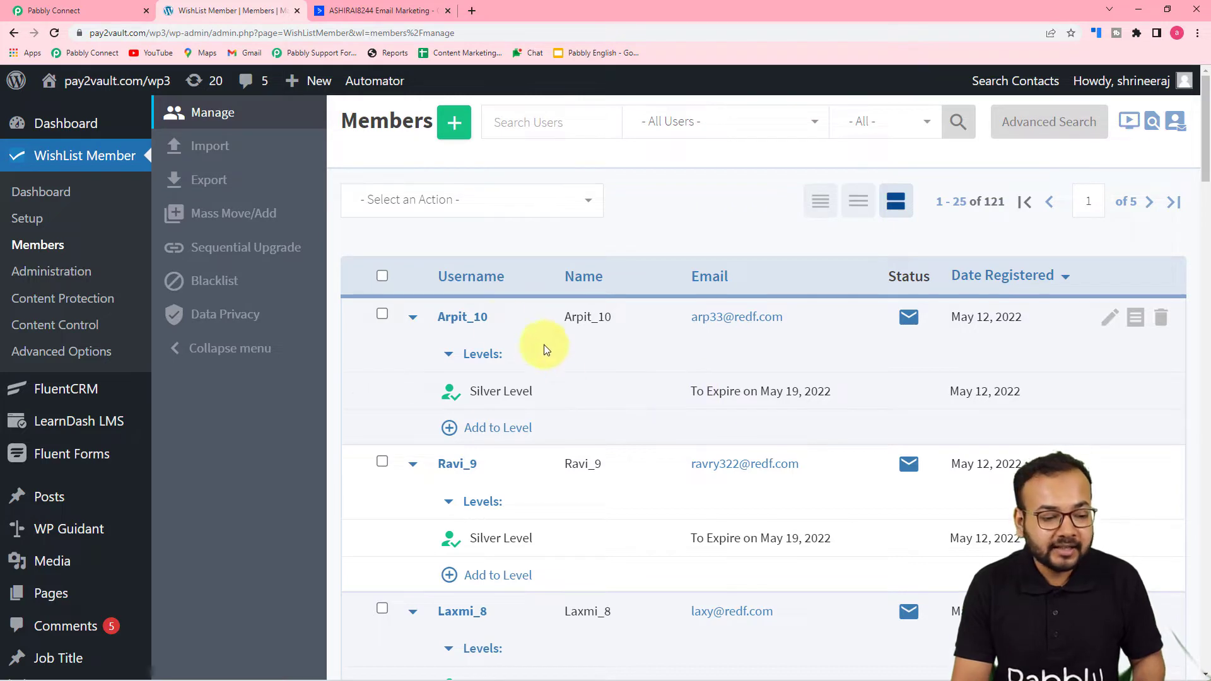
Step: Review the new member's details and Address tab, then close the Edit Member dialog
left_click(462, 318)
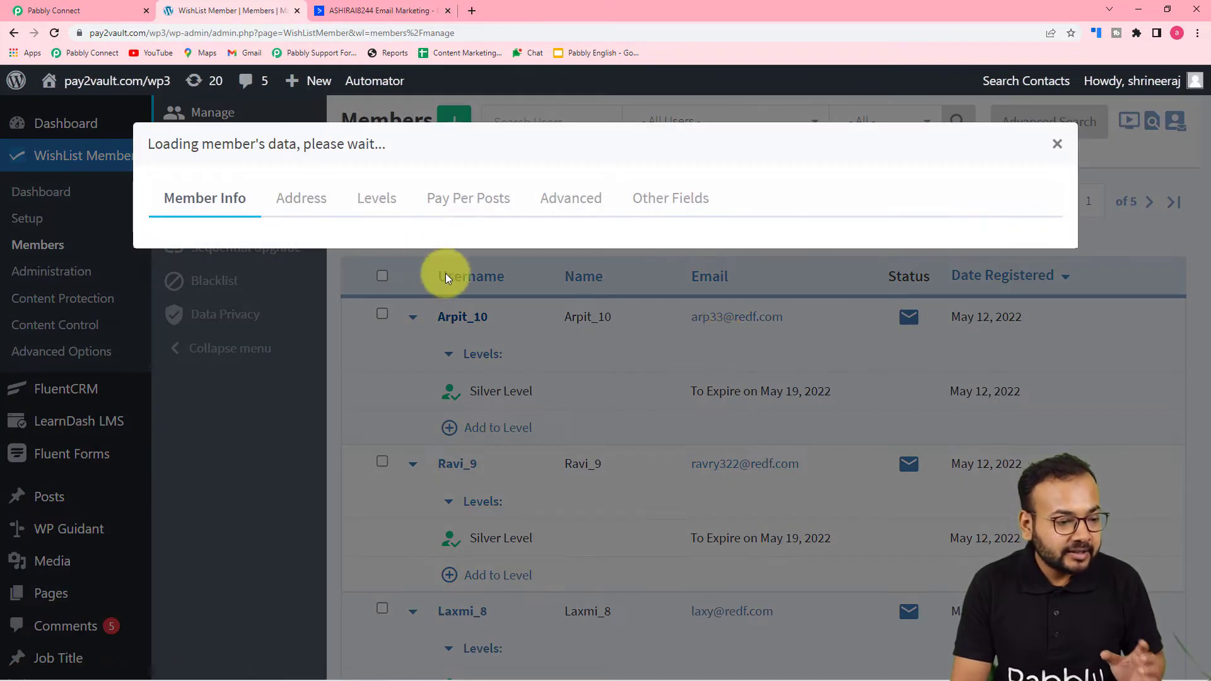
left_click(299, 205)
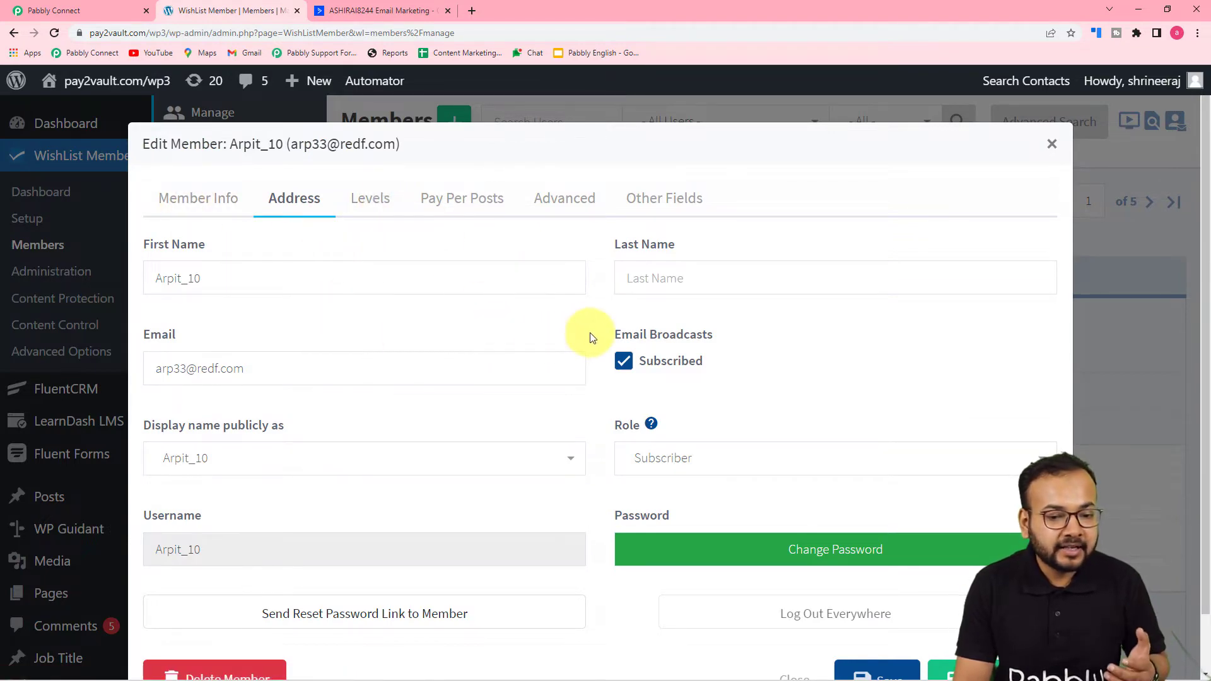
left_click(1052, 144)
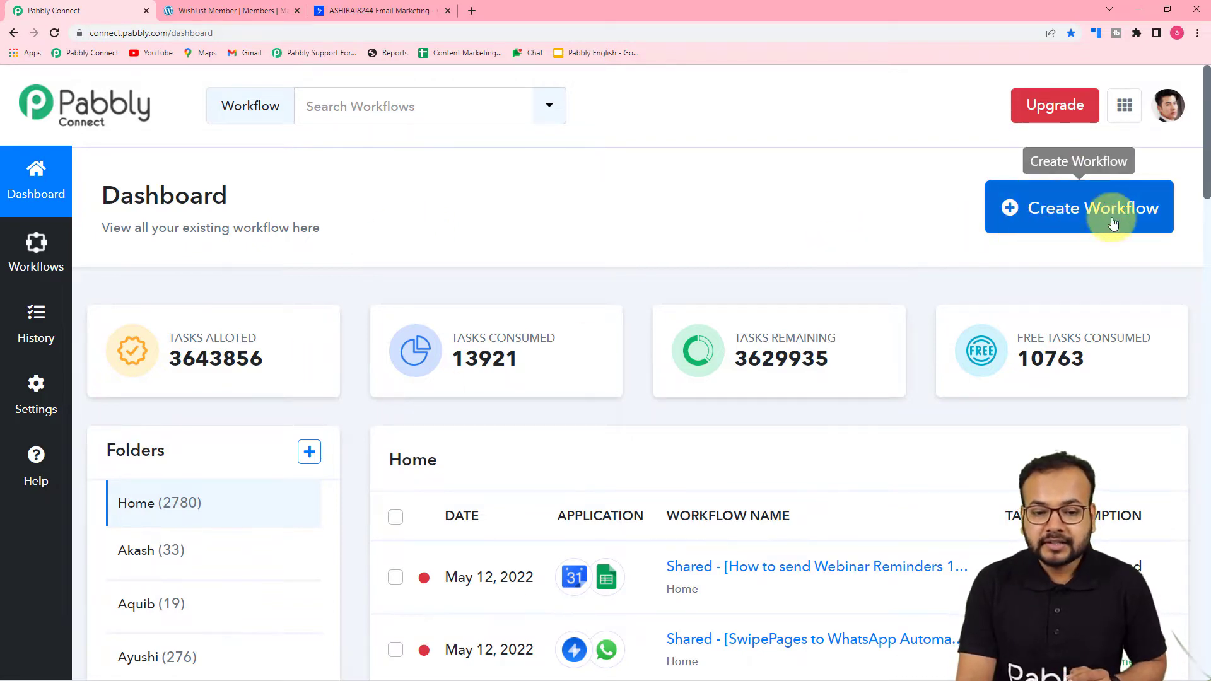
Step: Create a workflow named 'ActiveCampaign to Wishlist Members Automation'
left_click(1064, 225)
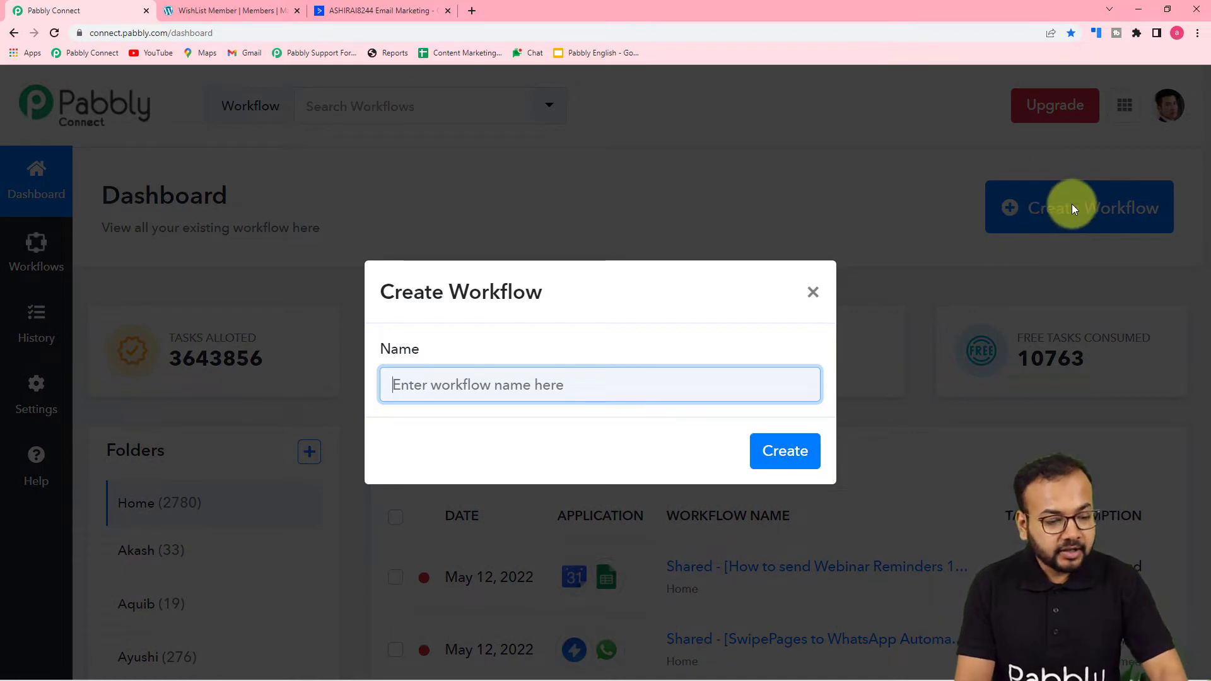
type("Ac")
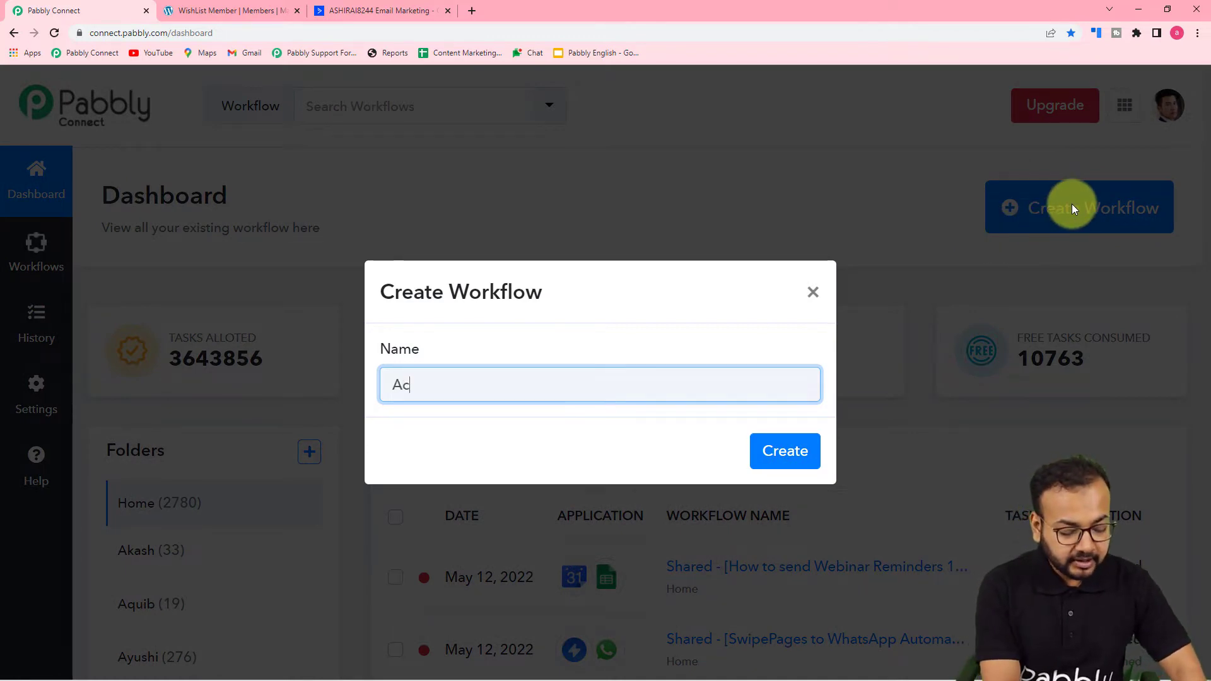
type("tiveCampaig")
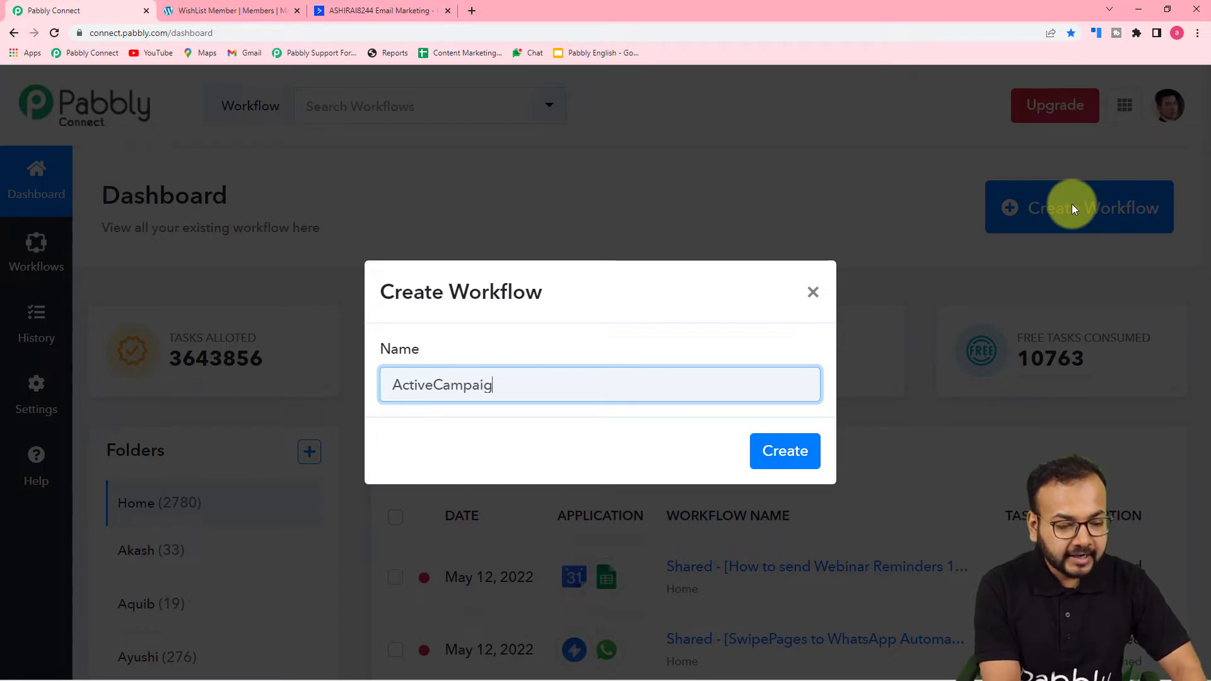
type("nto")
key("BackSpace")
key("BackSpace")
type("to ")
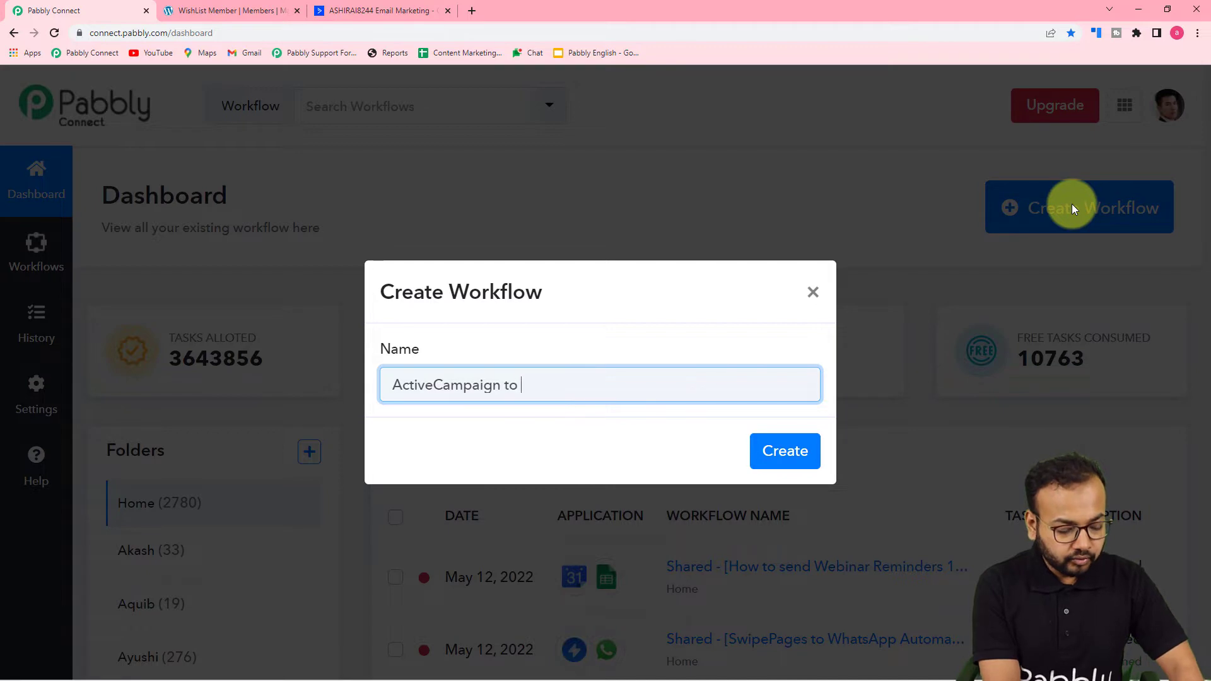
type("Wuishlist m")
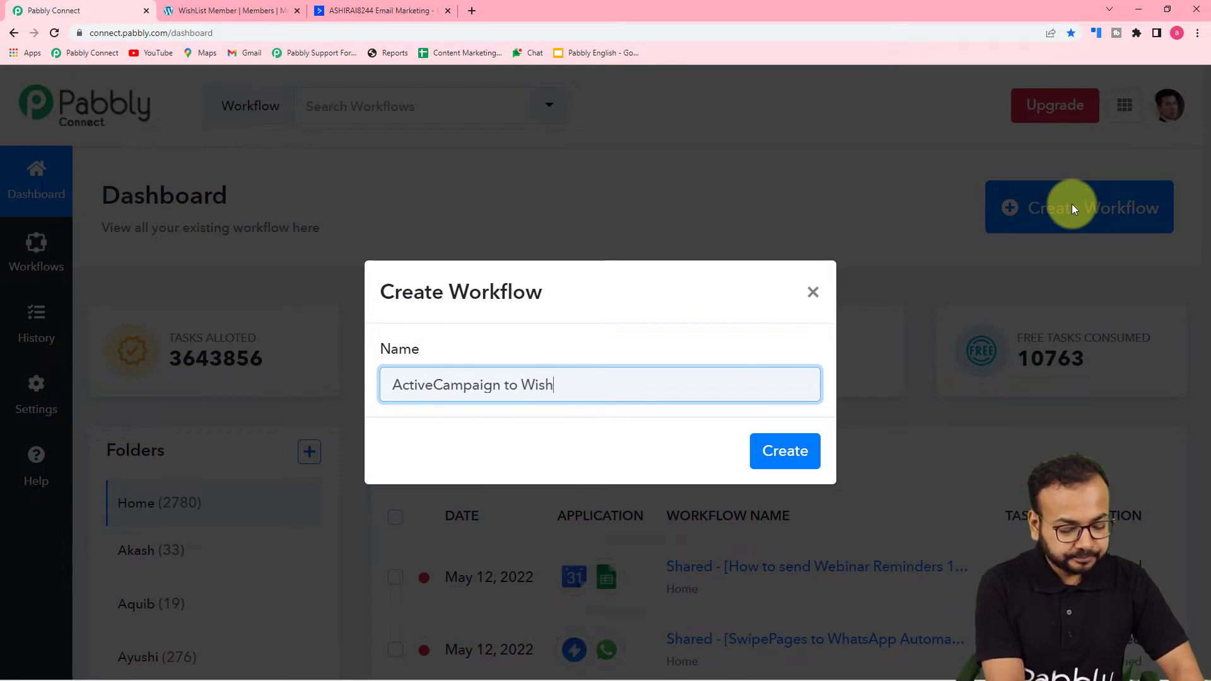
key("BackSpace")
type("Membe")
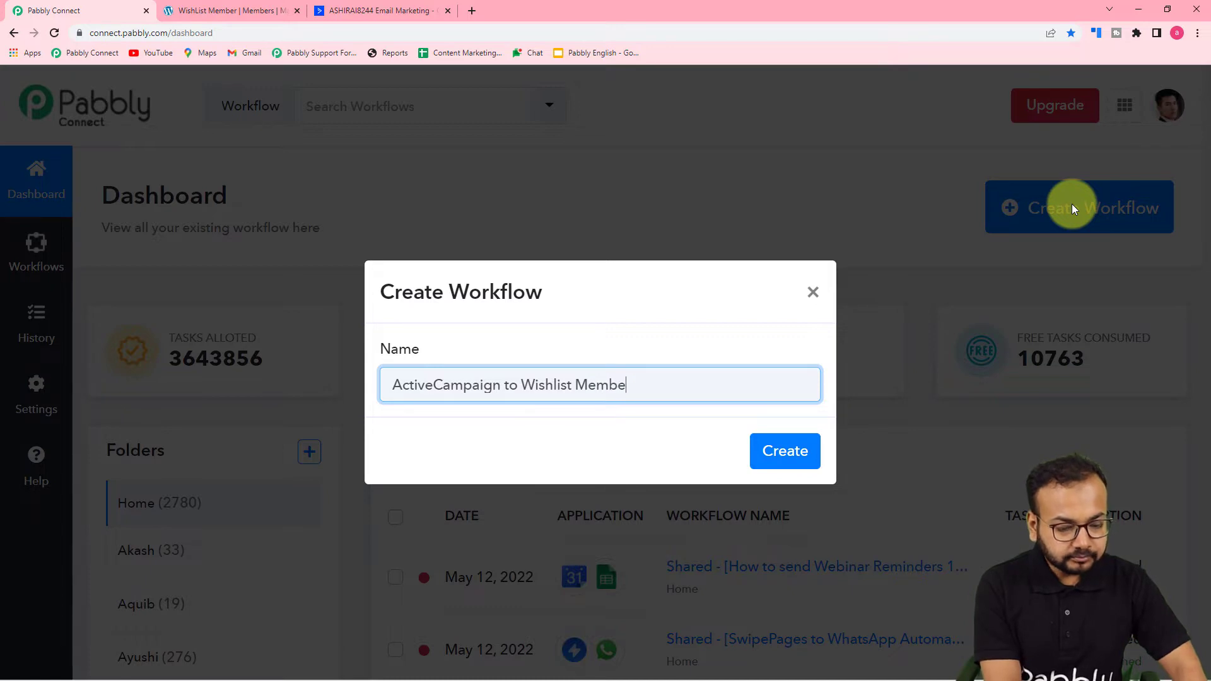
type("rs Automation")
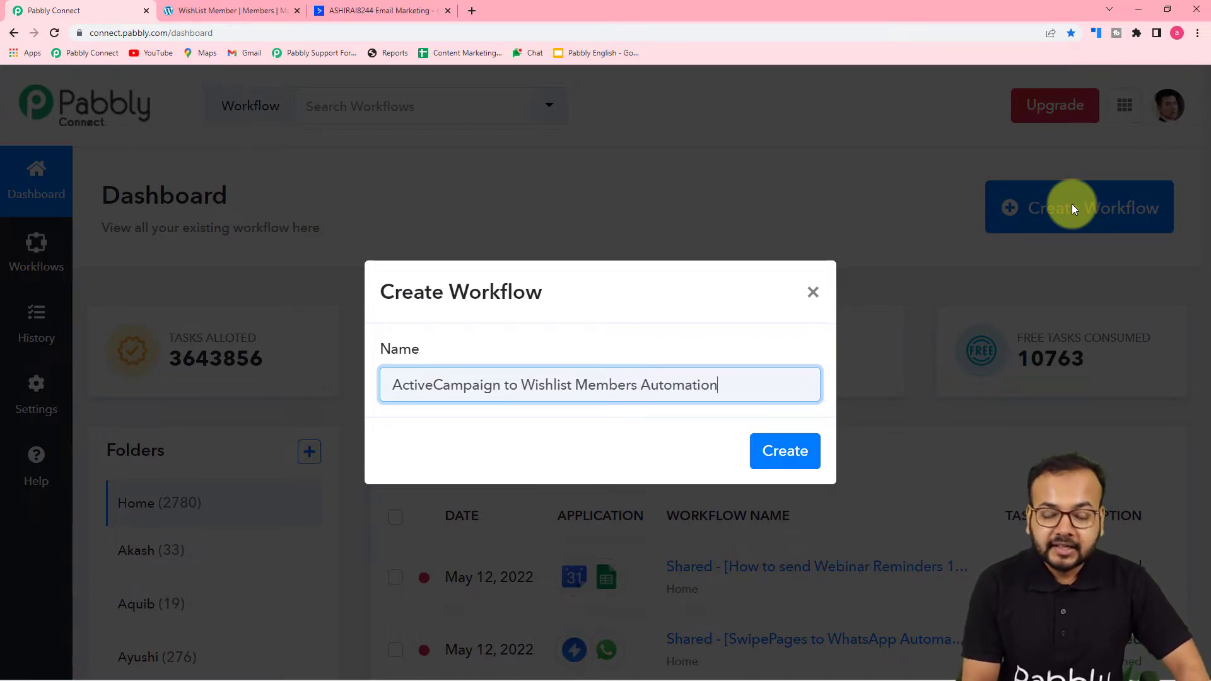
left_click(777, 459)
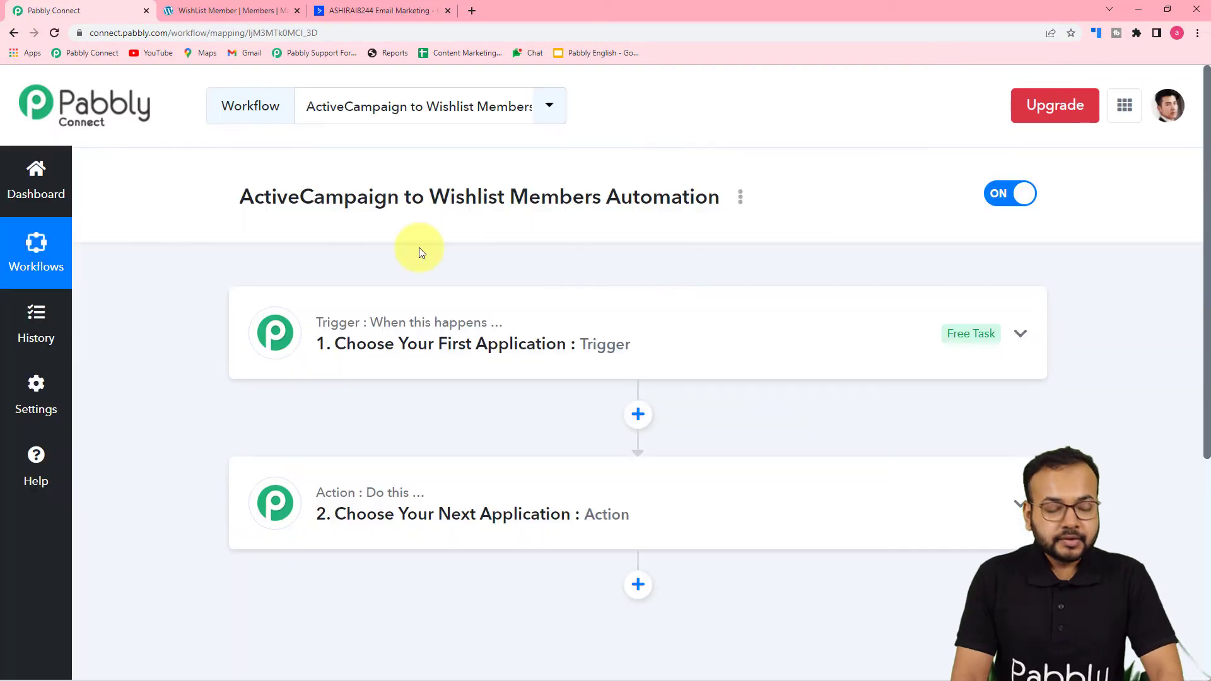
Step: Expand the 'Choose Your First Application' trigger card to show the app grid
scroll(419, 248, "down", 2)
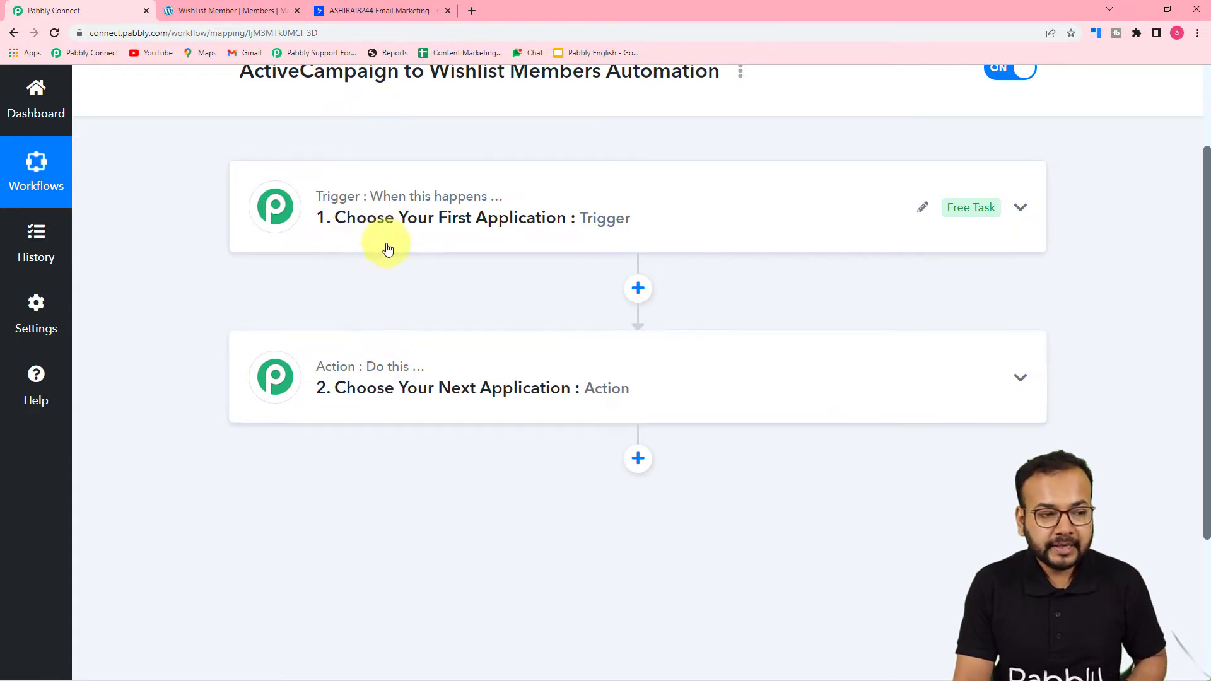
scroll(338, 140, "up", 2)
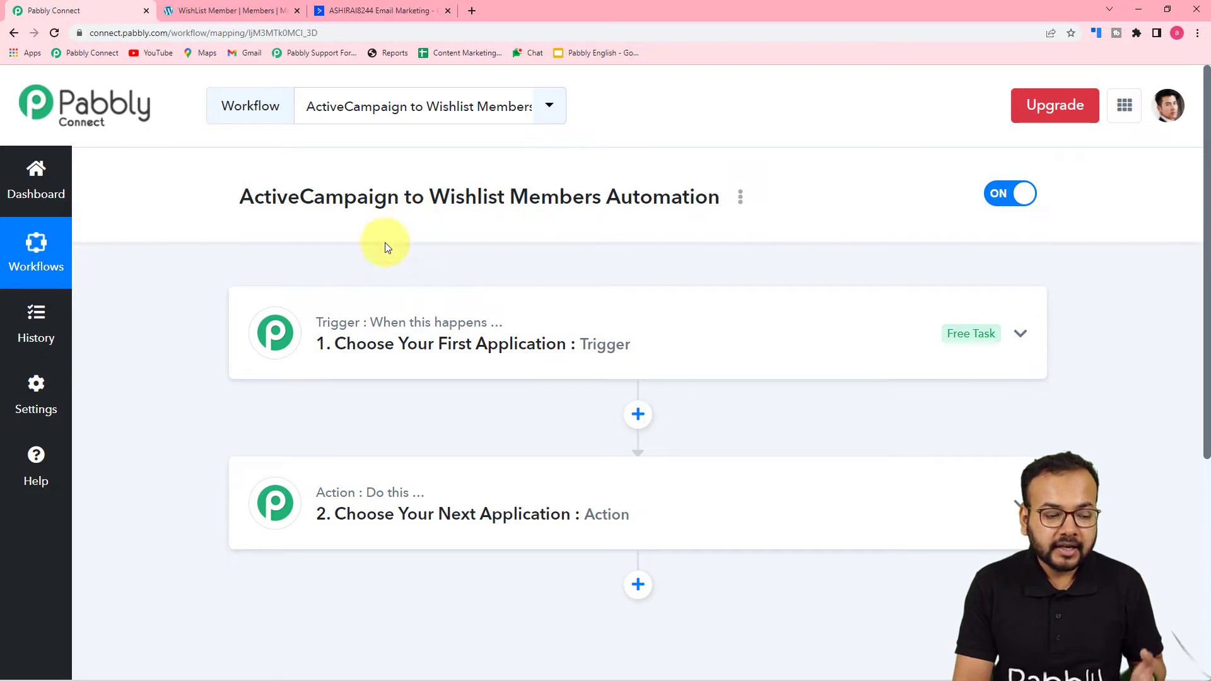
mouse_move(365, 494)
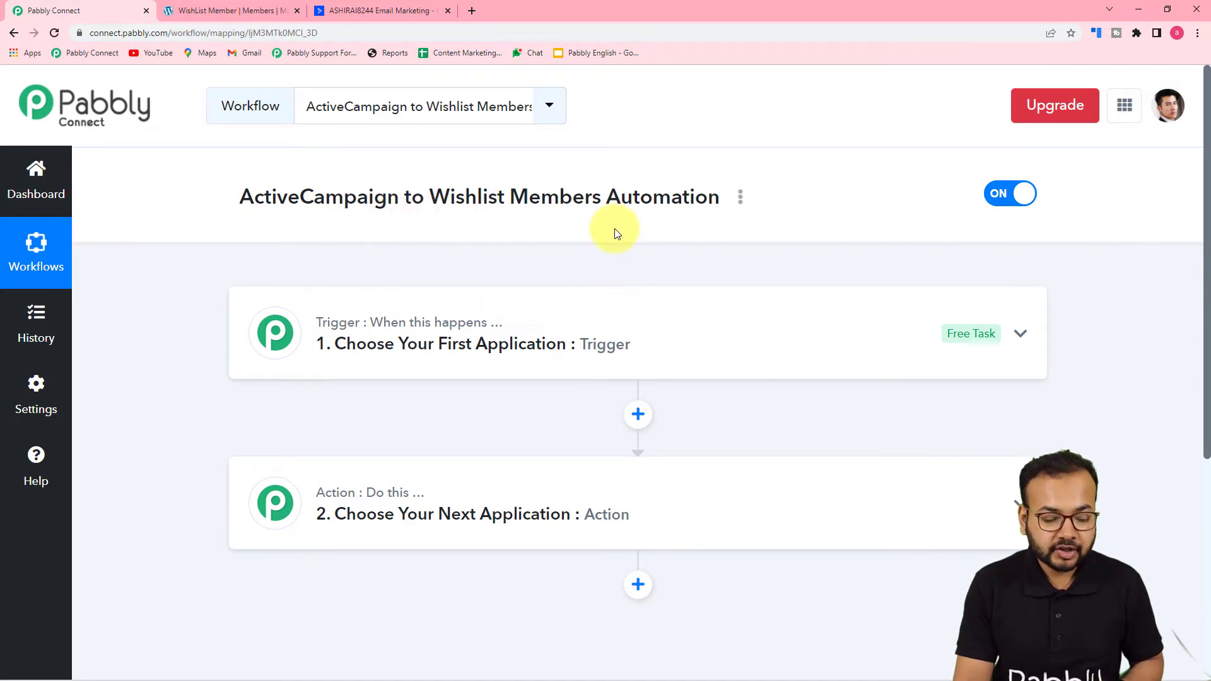
left_click(534, 326)
scroll(162, 270, "down", 3)
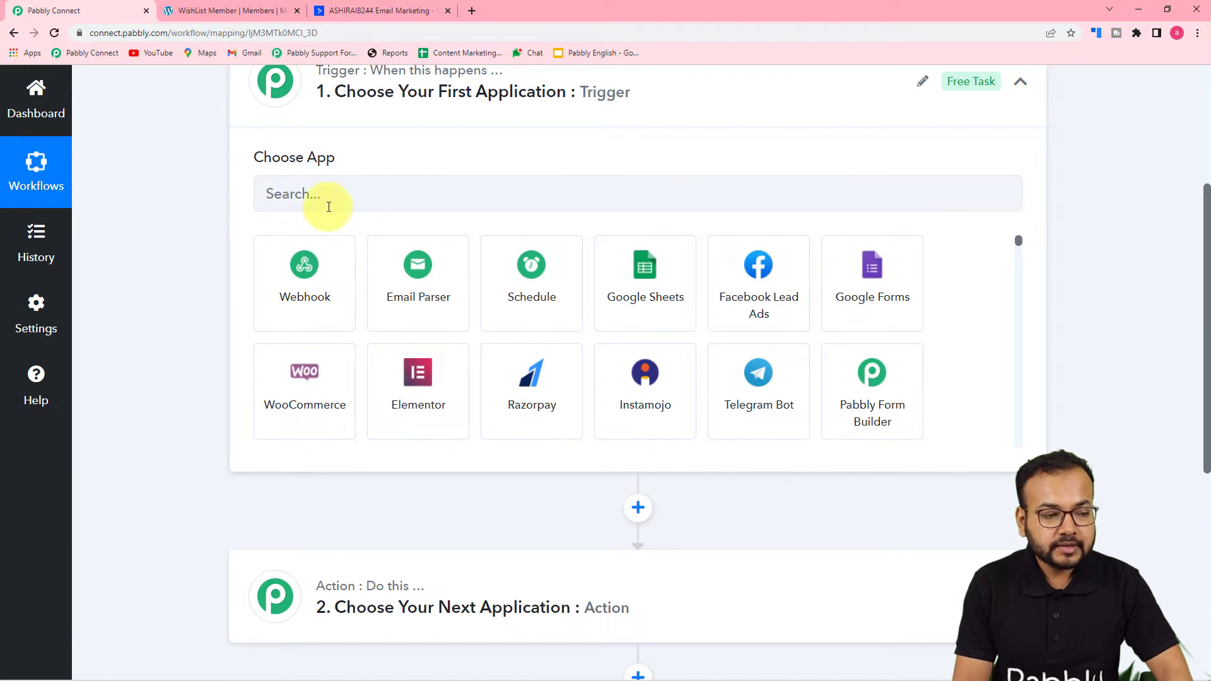
Step: Set the trigger to ActiveCampaign's Contact Added event and begin connecting the account
left_click(406, 204)
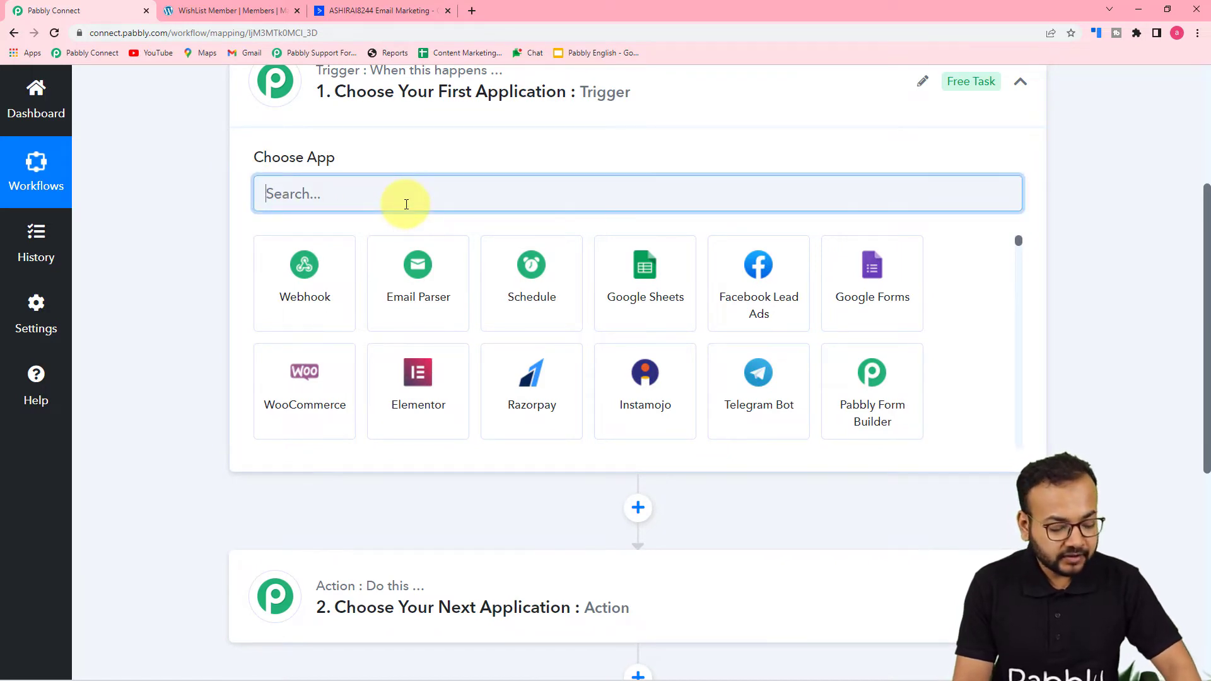
type("act")
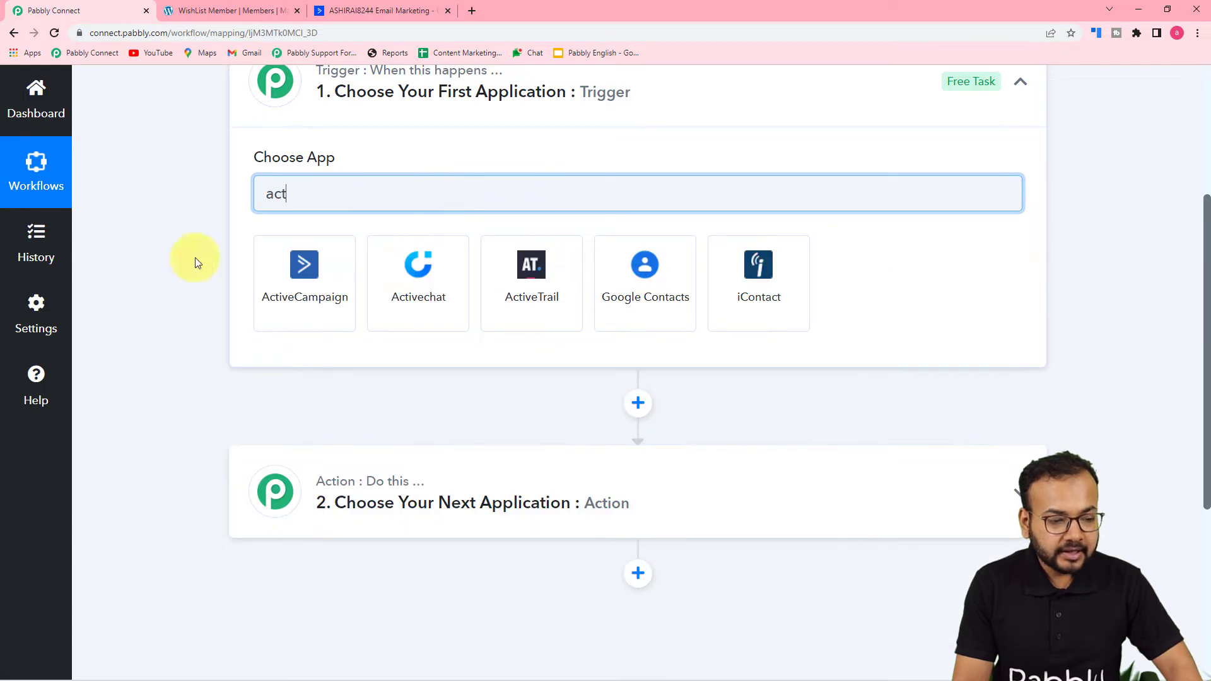
left_click(282, 296)
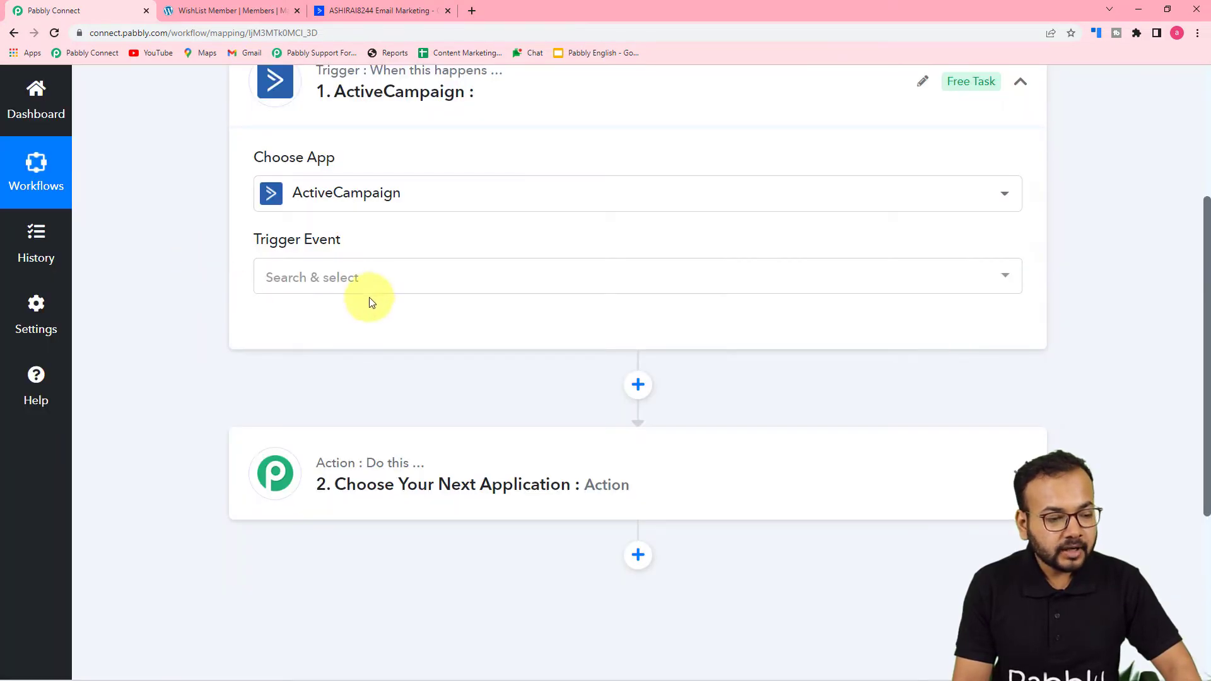
left_click(340, 271)
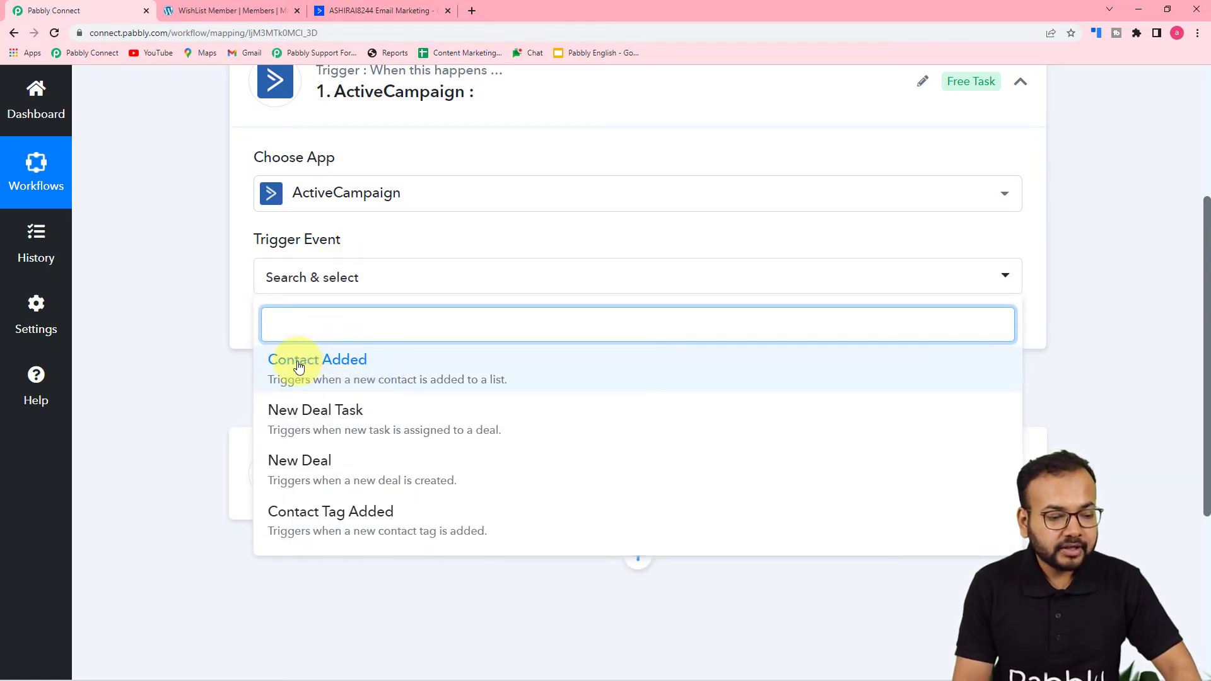
left_click(357, 380)
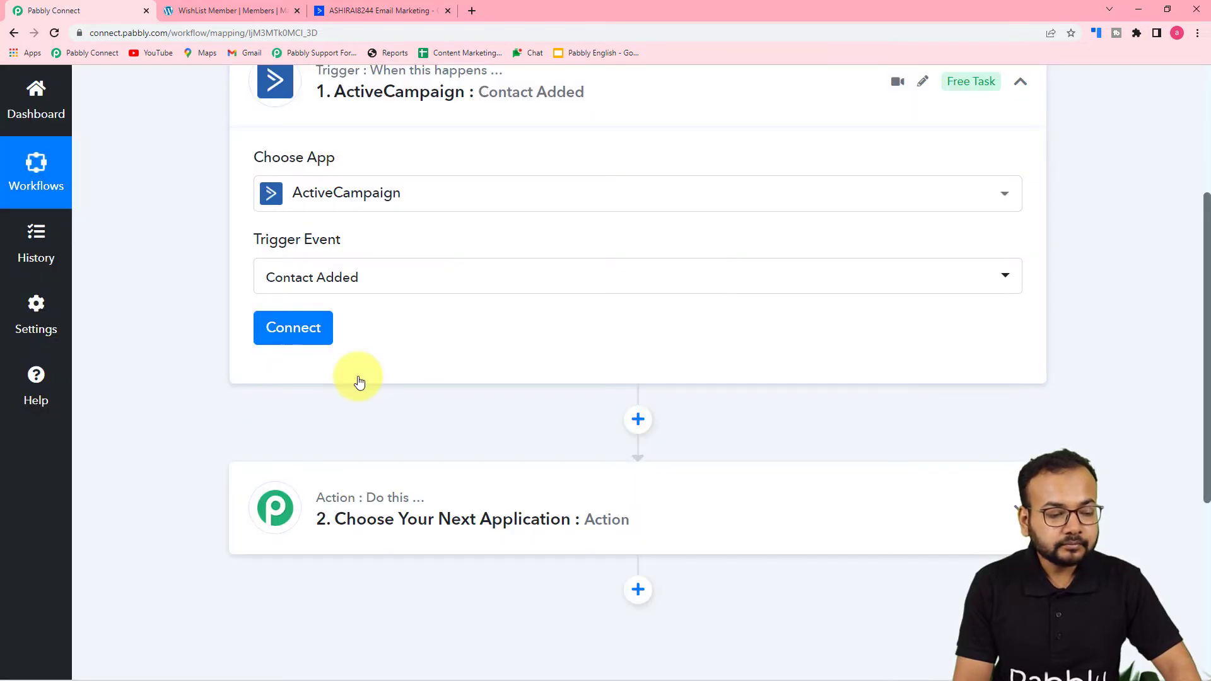
left_click(292, 329)
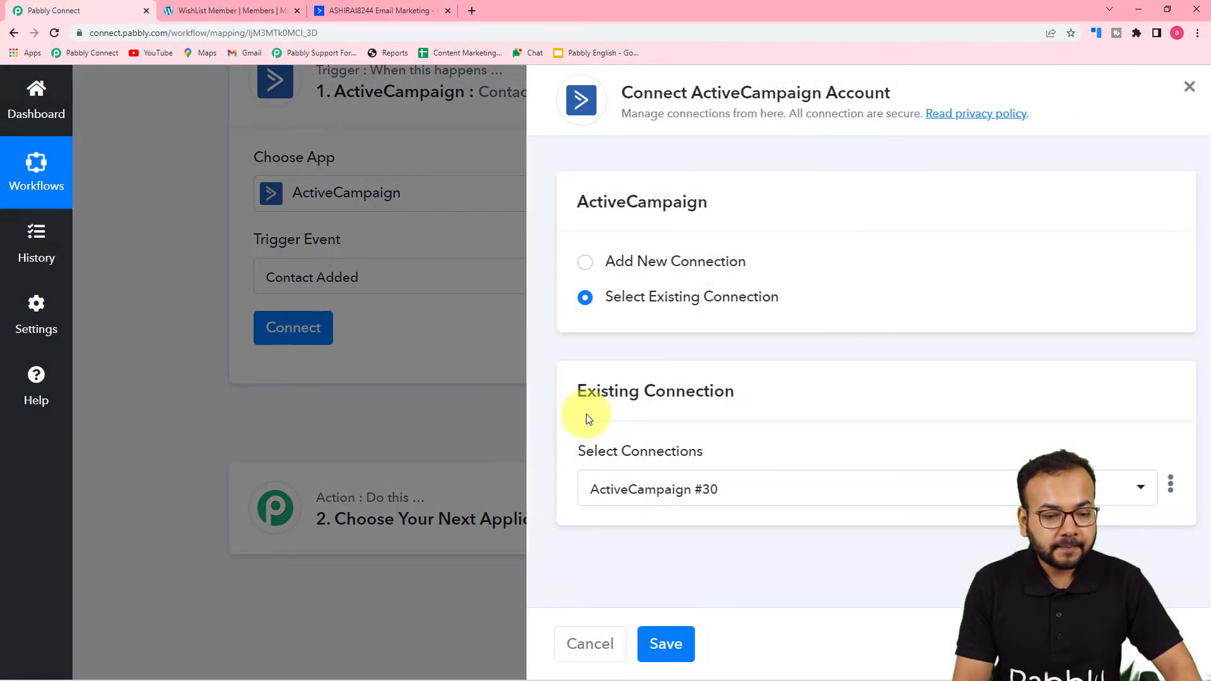
Step: Choose Add New Connection and scroll to the empty API Key and URL fields
left_click(573, 262)
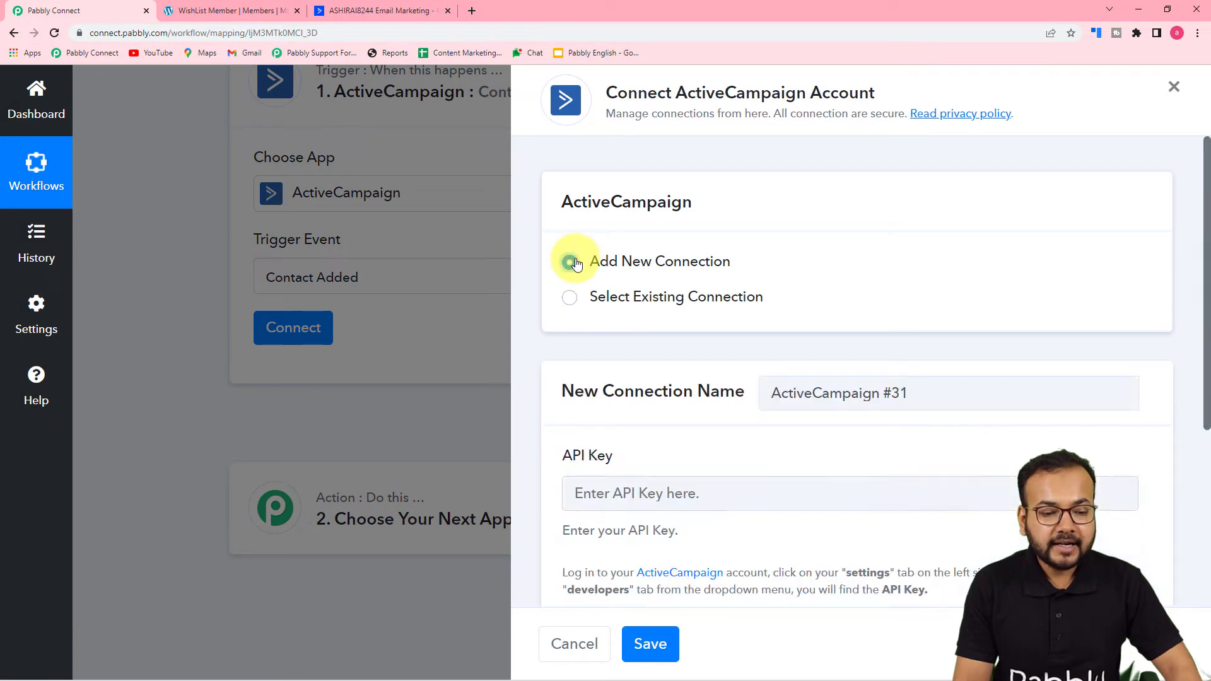
scroll(634, 326, "down", 2)
scroll(634, 328, "down", 2)
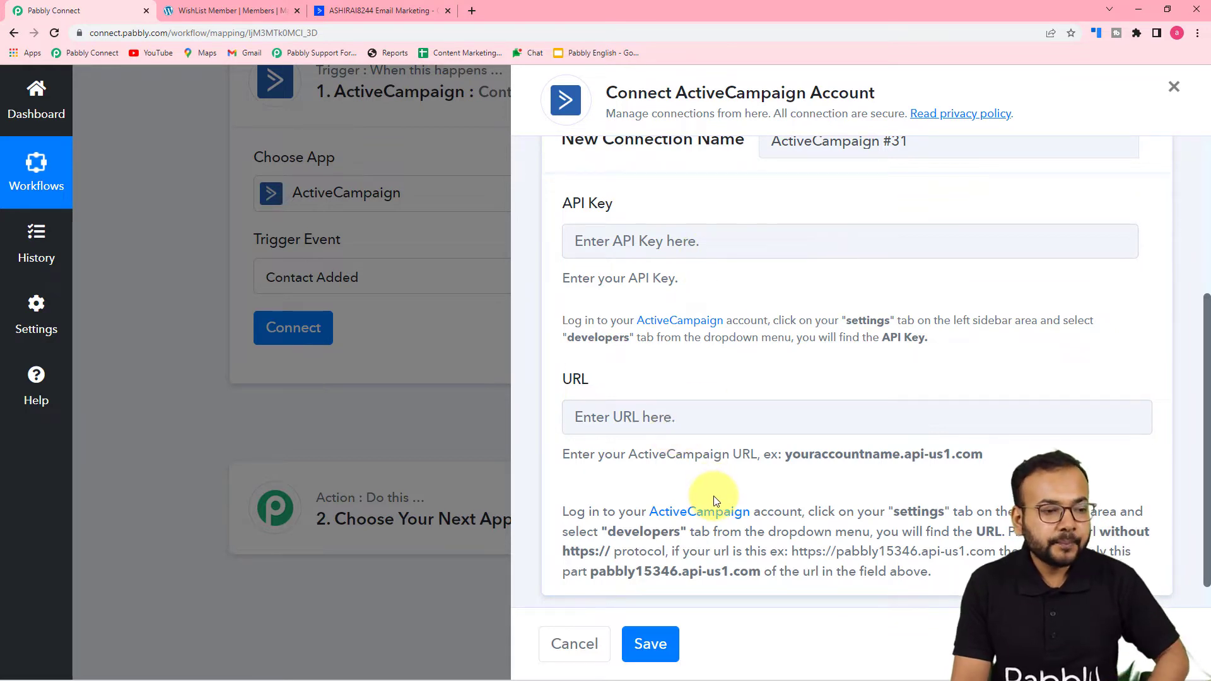
Step: Copy the API key from ActiveCampaign's Settings > Developer page and return to Pabbly Connect
left_click(349, 10)
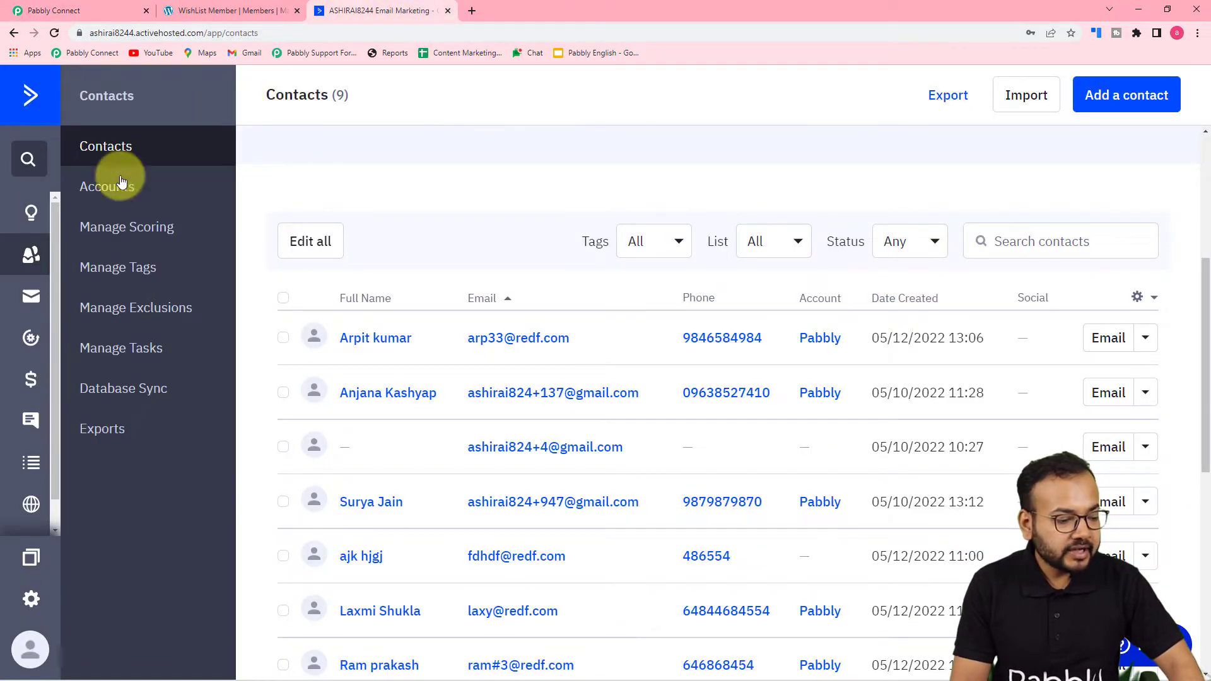
left_click(31, 603)
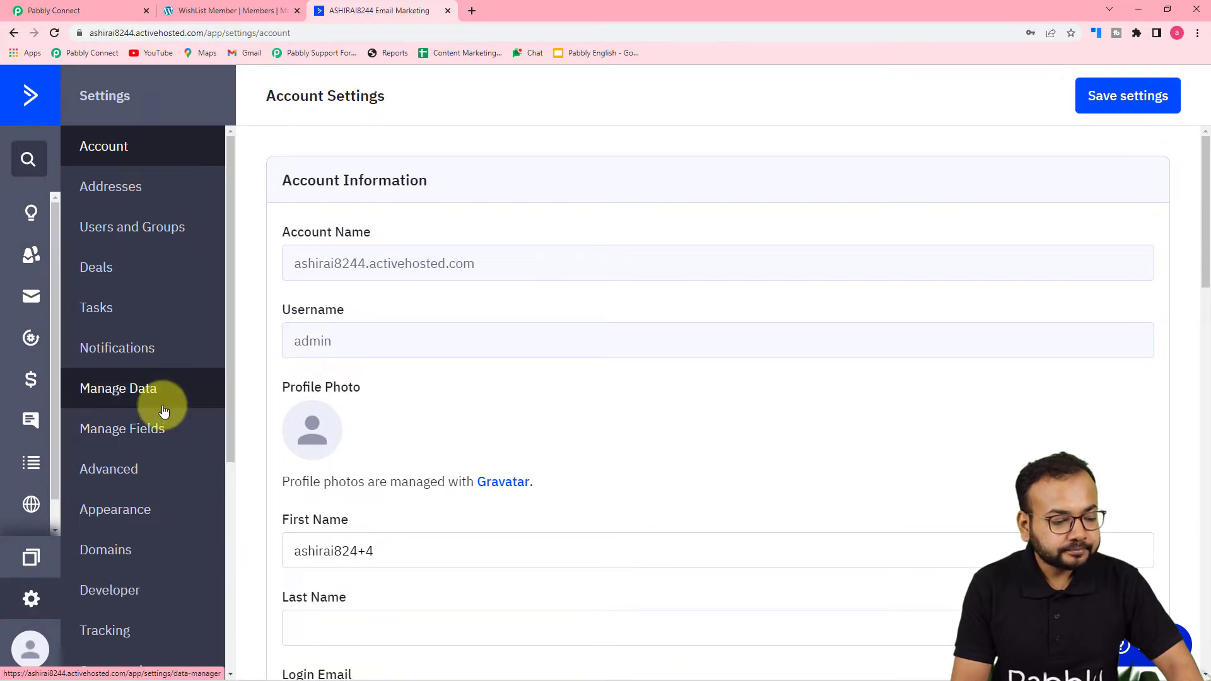
scroll(164, 411, "down", 5)
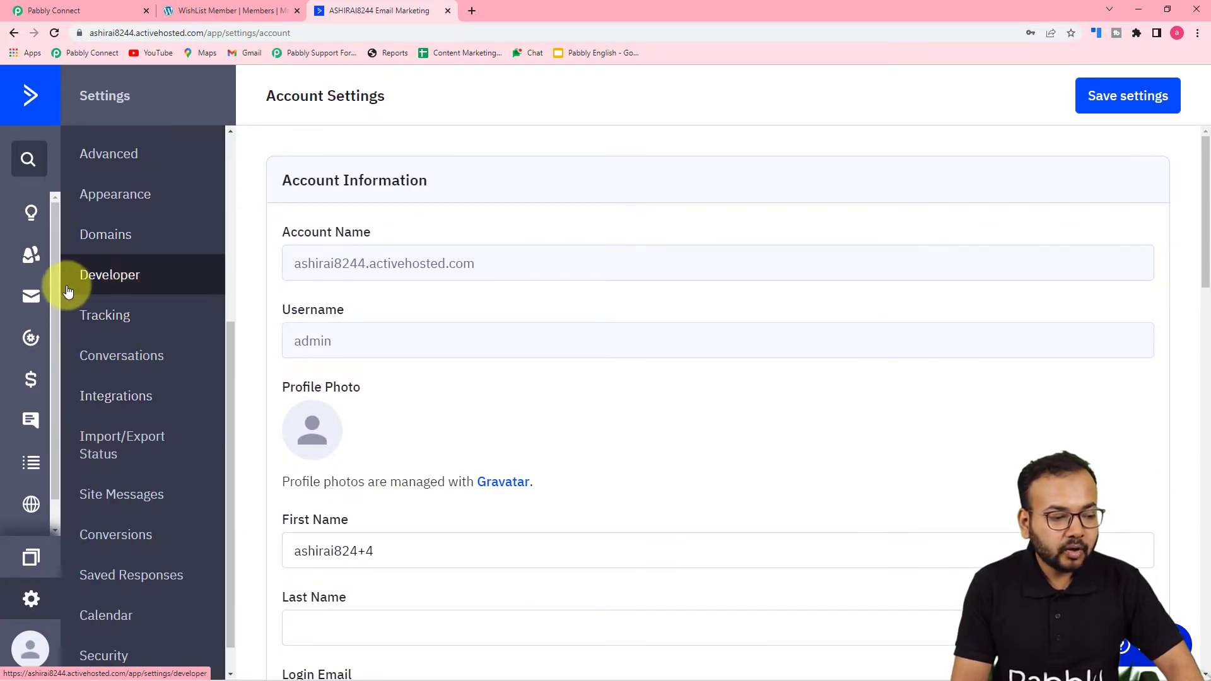
left_click(115, 290)
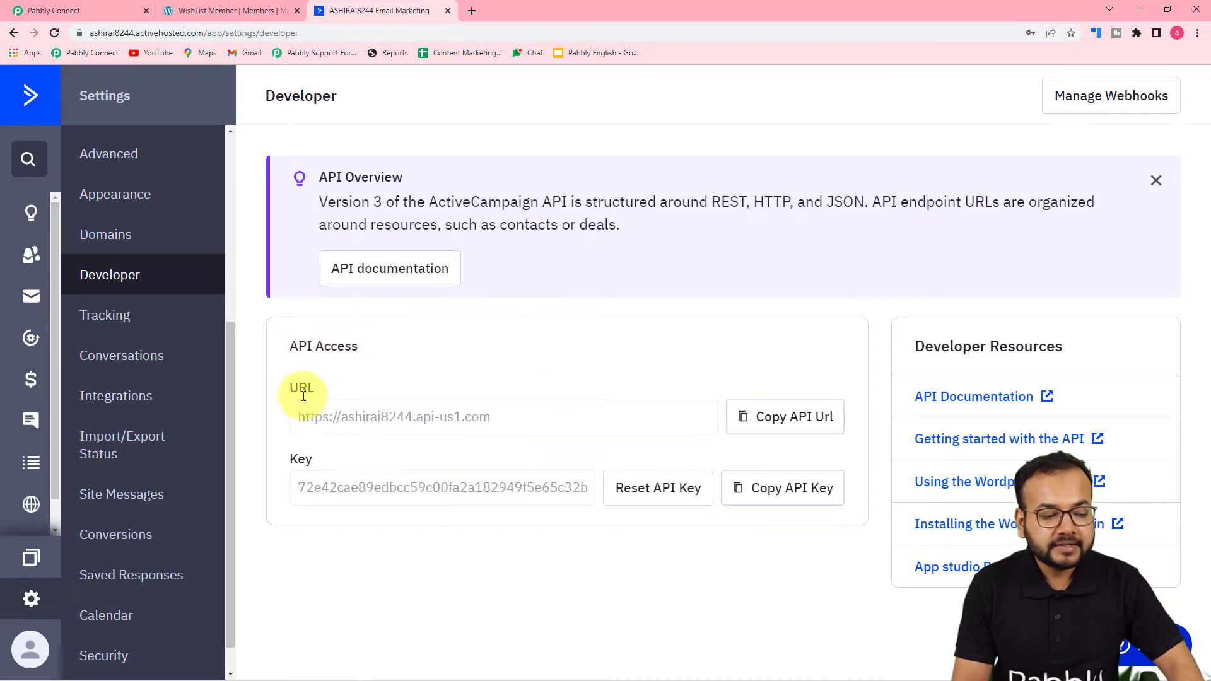
left_click(780, 499)
left_click(53, 10)
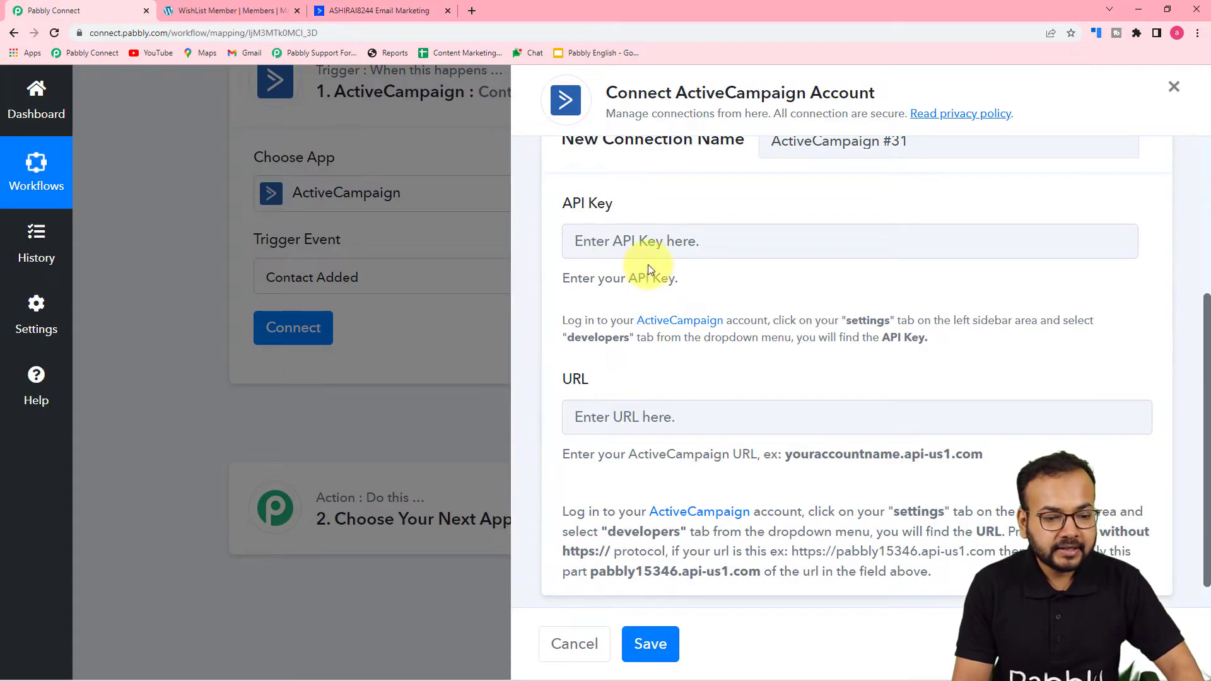
right_click(649, 244)
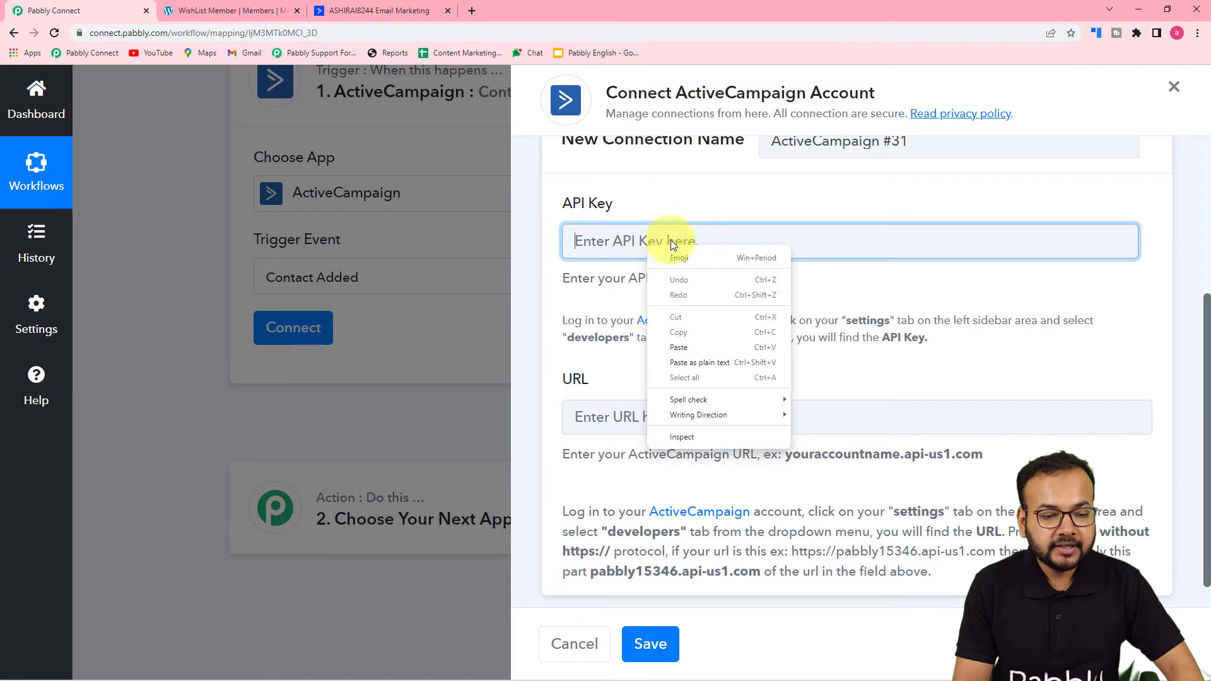
left_click(686, 351)
left_click(341, 11)
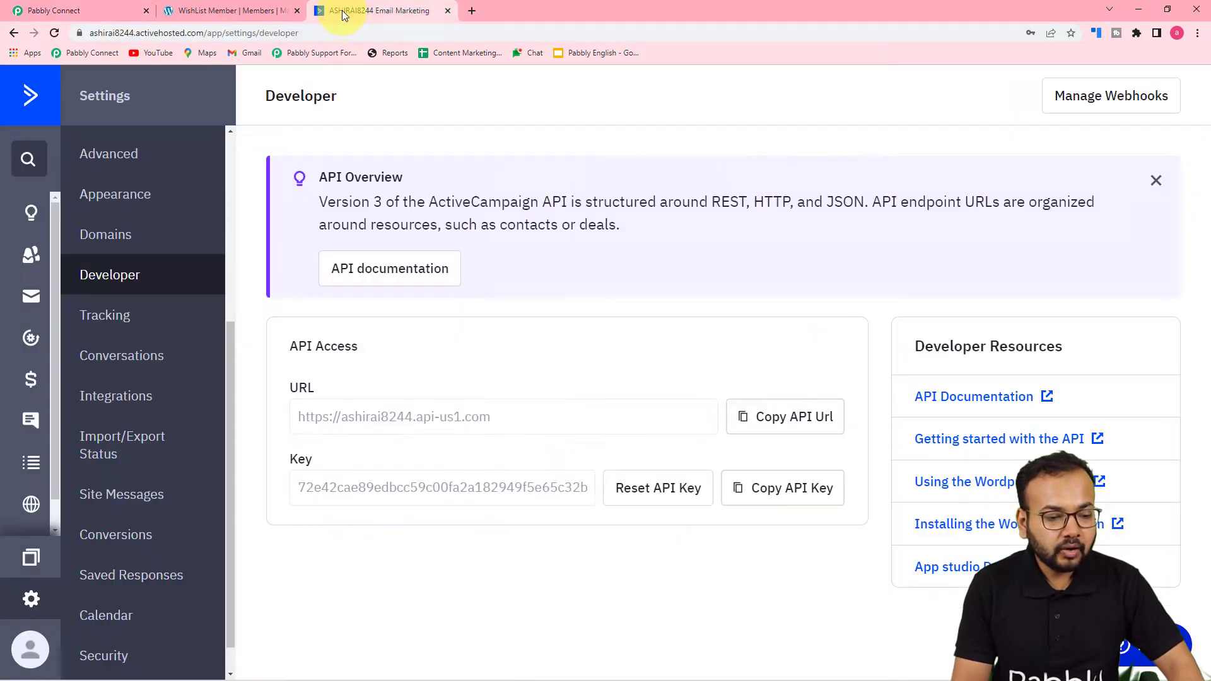
left_click(778, 418)
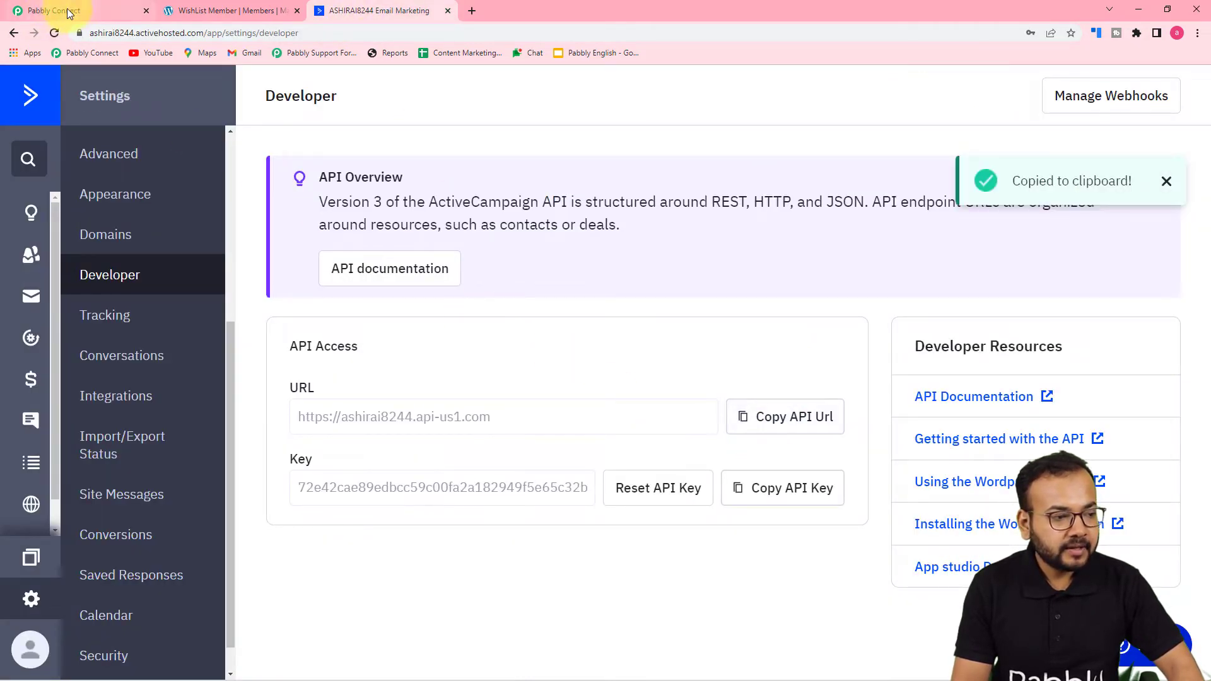
left_click(38, 10)
left_click(615, 412)
right_click(612, 414)
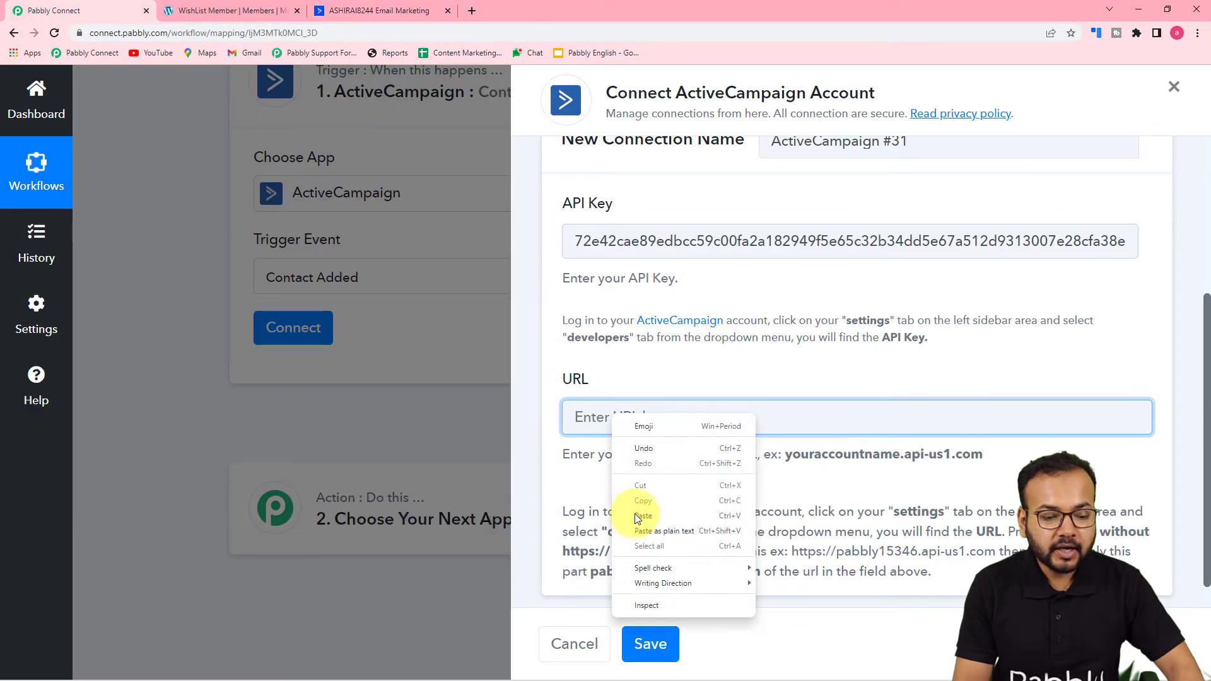
left_click(644, 518)
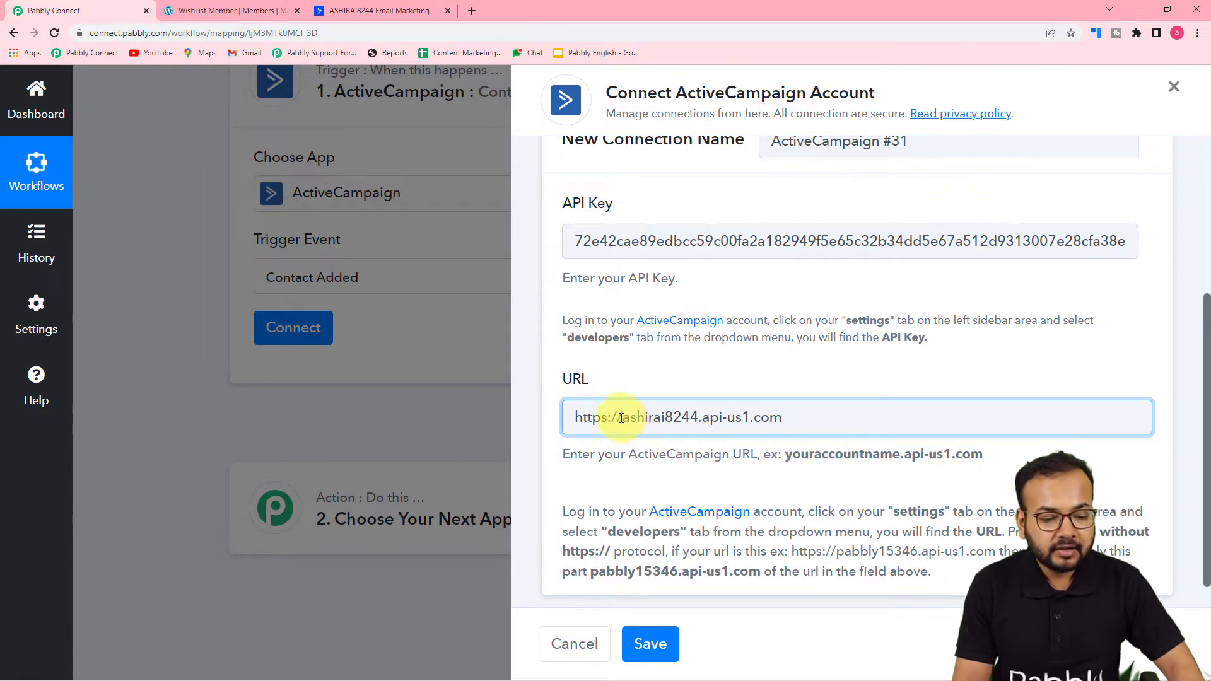
key("BackSpace")
key("BackSpace")
key("BackSpace")
key("BackSpace")
key("BackSpace")
key("BackSpace")
key("BackSpace")
key("BackSpace")
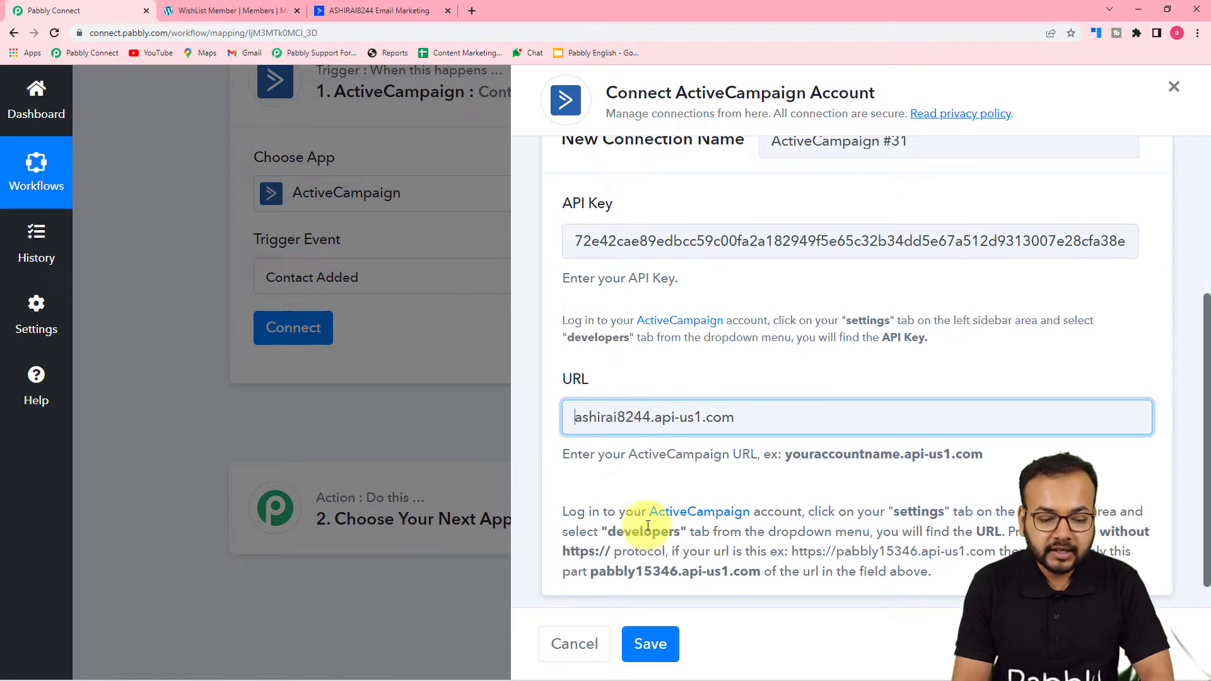
left_click(650, 645)
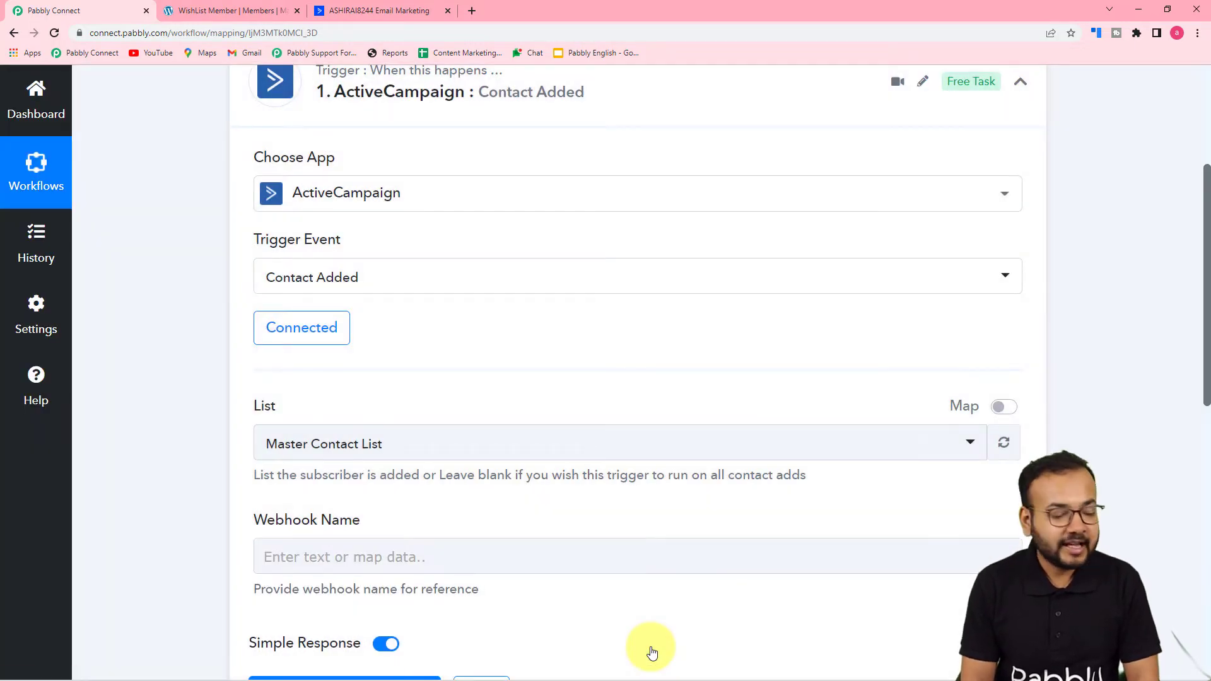
Step: Review the available contact lists in the ActiveCampaign account
scroll(252, 395, "down", 2)
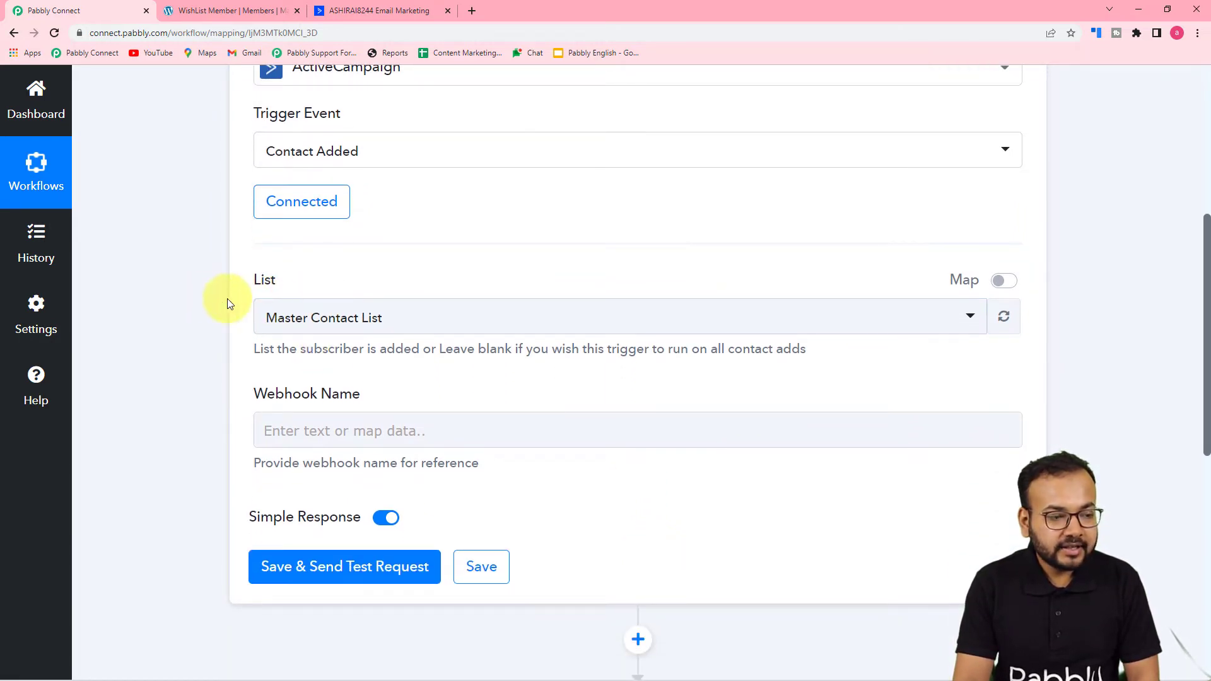
left_click(375, 11)
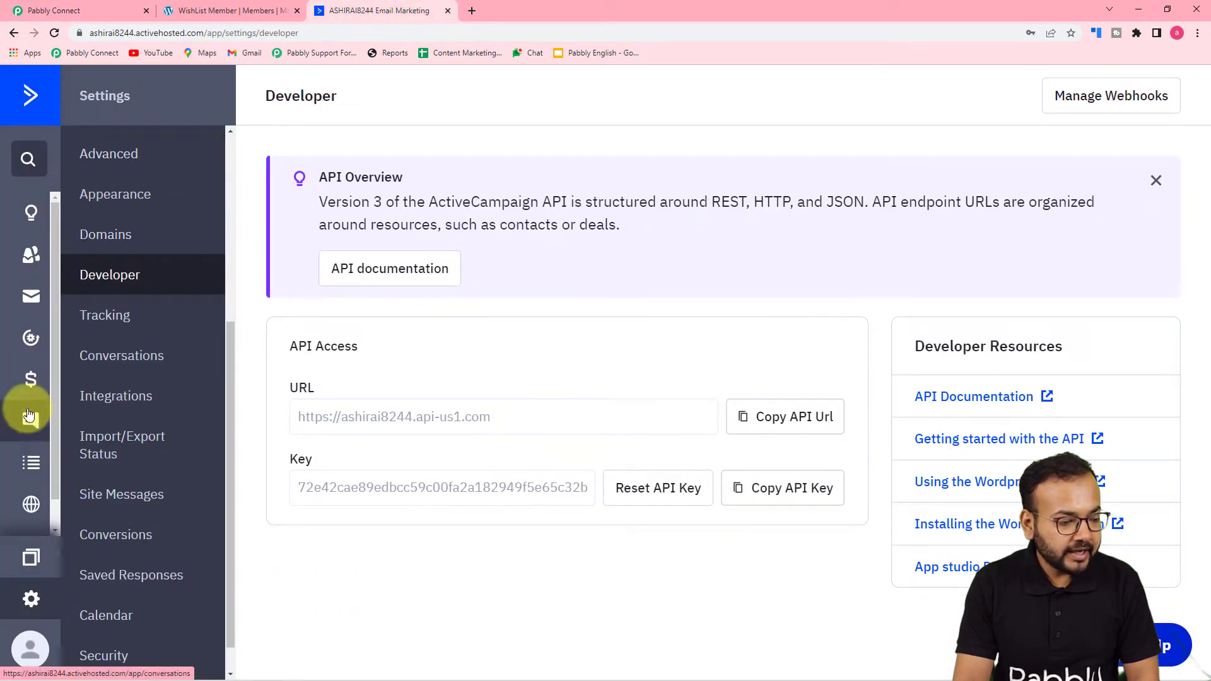
left_click(29, 485)
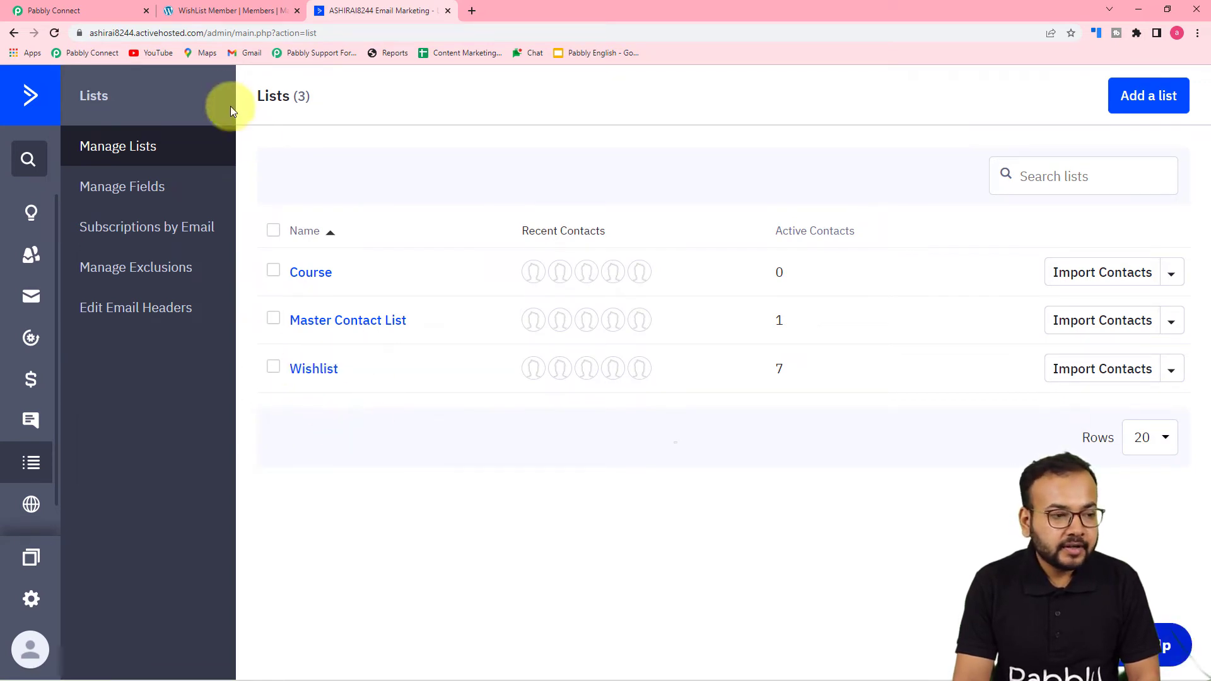
Step: Set the trigger's List to Wishlist, name the webhook 'NewActive', and save and send a test request
left_click(56, 9)
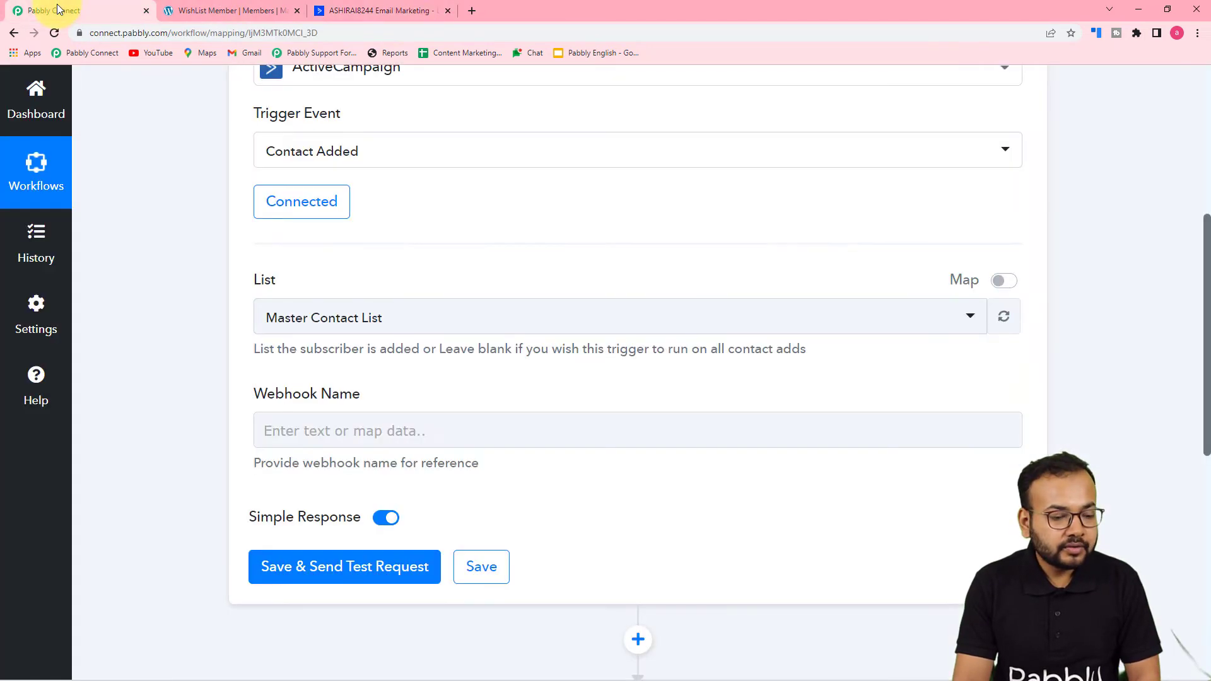
left_click(375, 323)
left_click(306, 467)
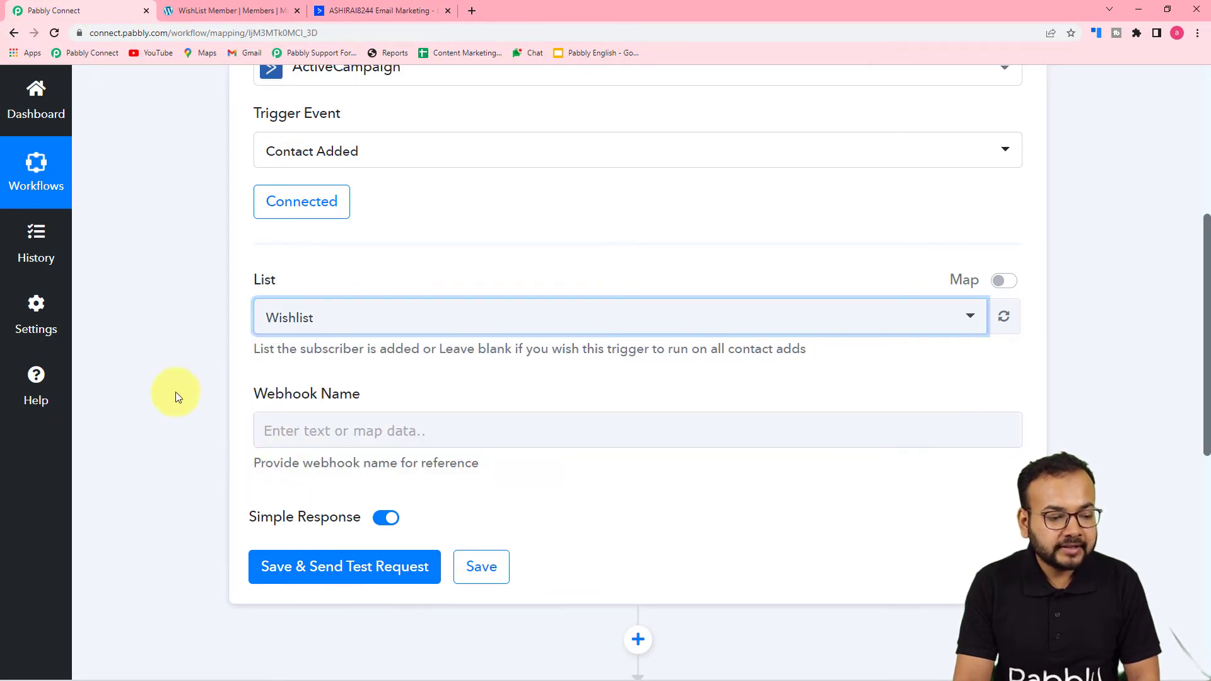
left_click(376, 422)
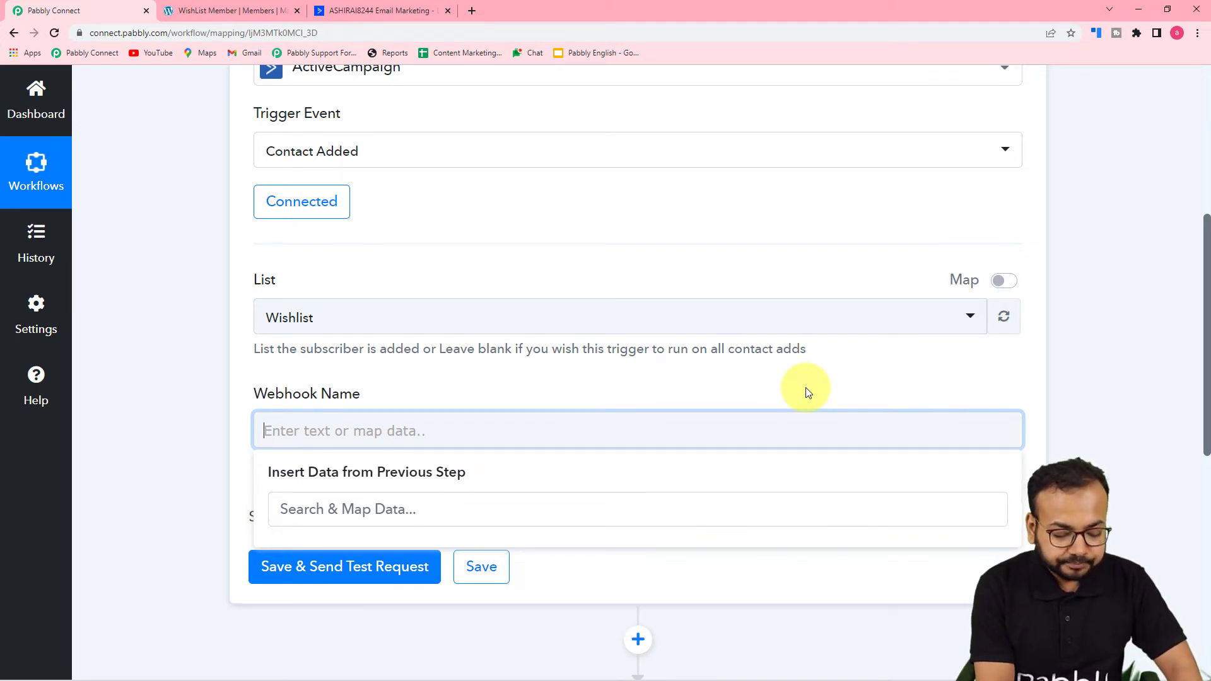
type("NewActive")
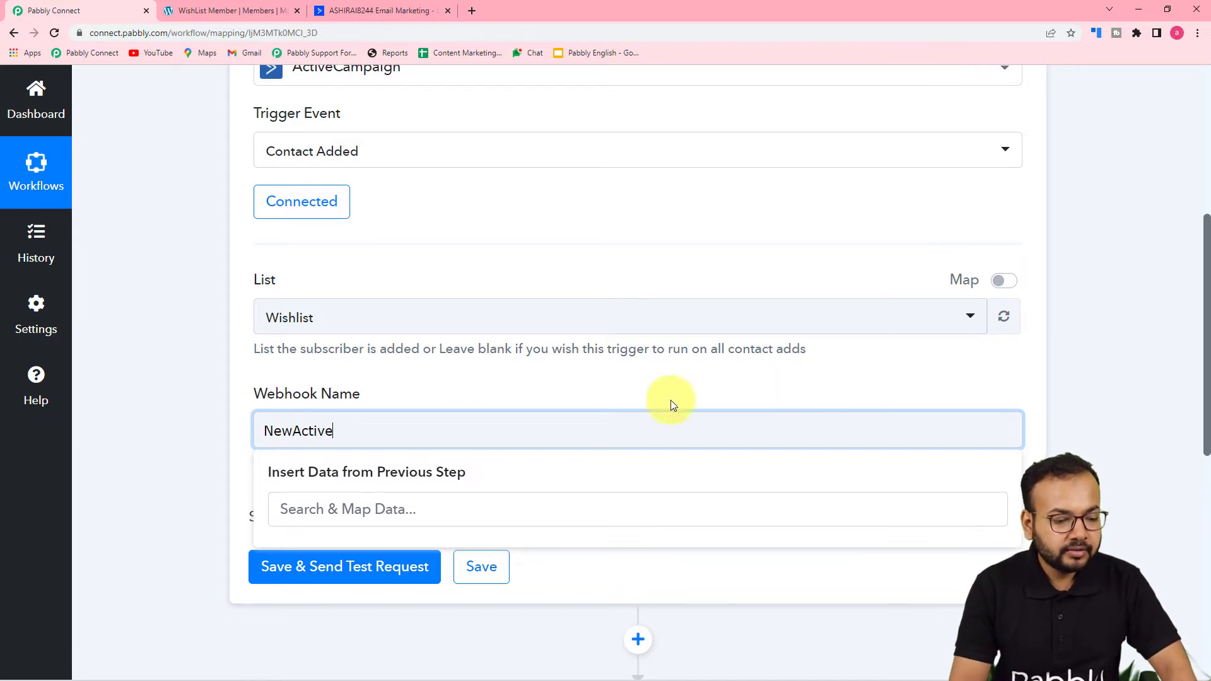
left_click(680, 386)
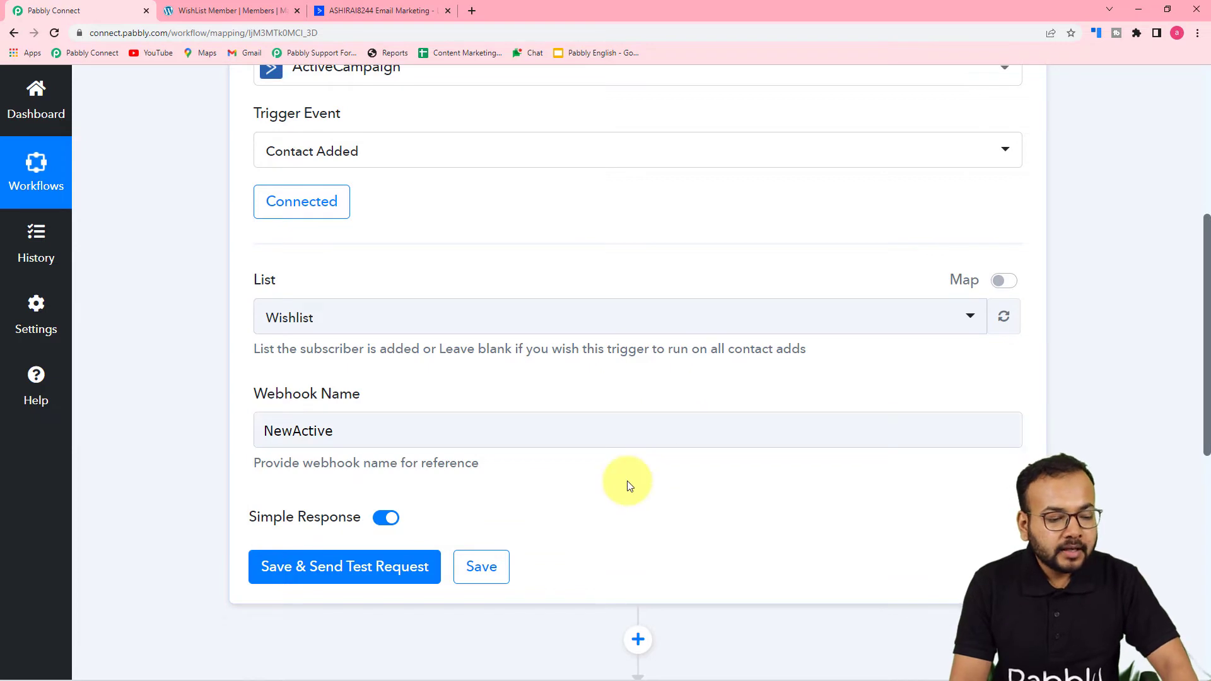
left_click(300, 571)
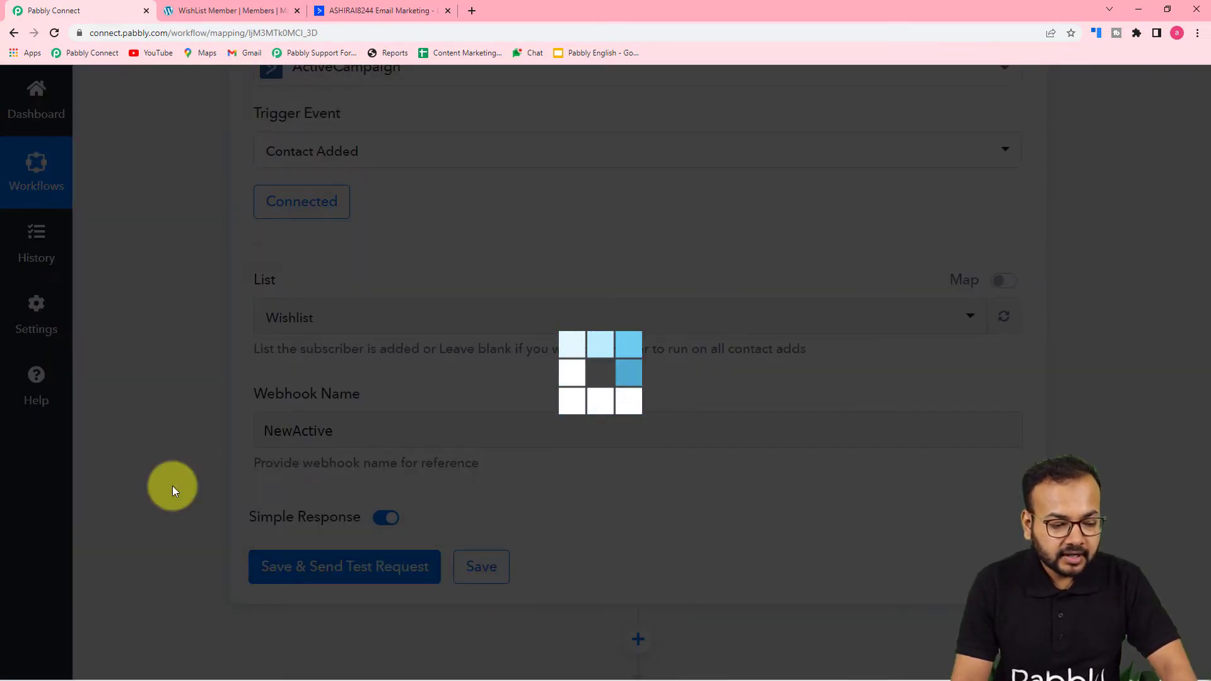
Step: Scroll the trigger step to view its Waiting For Response status
scroll(172, 486, "down", 4)
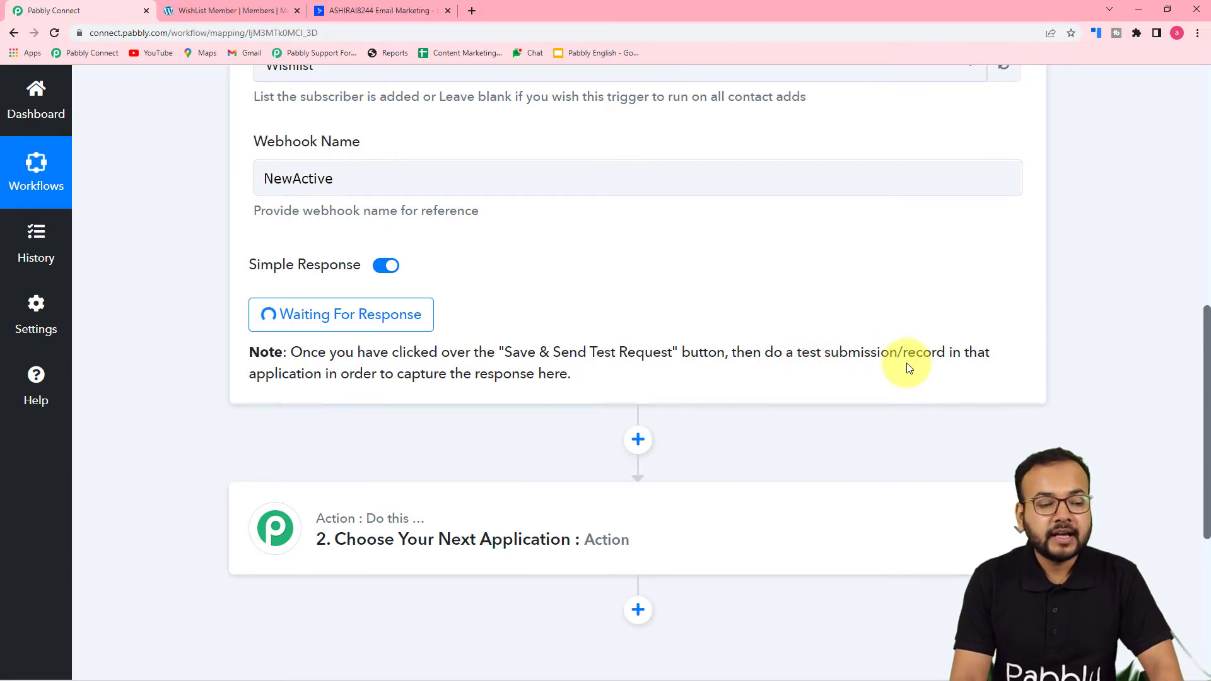
scroll(778, 387, "up", 5)
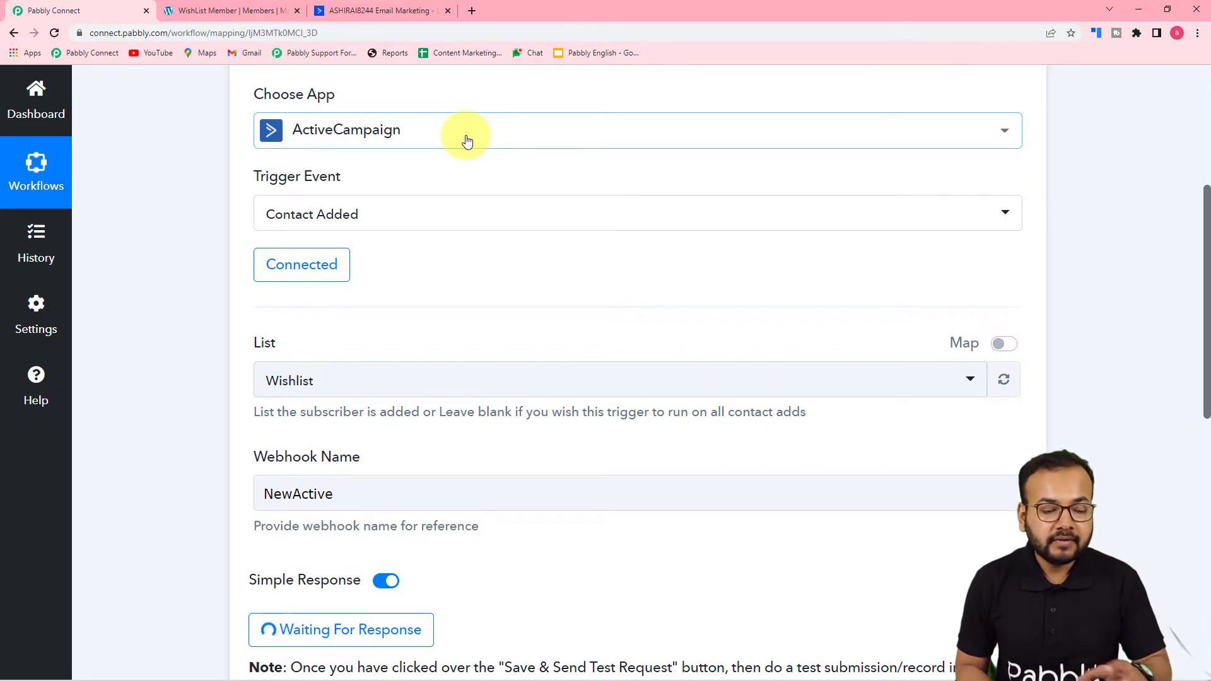
scroll(454, 183, "down", 4)
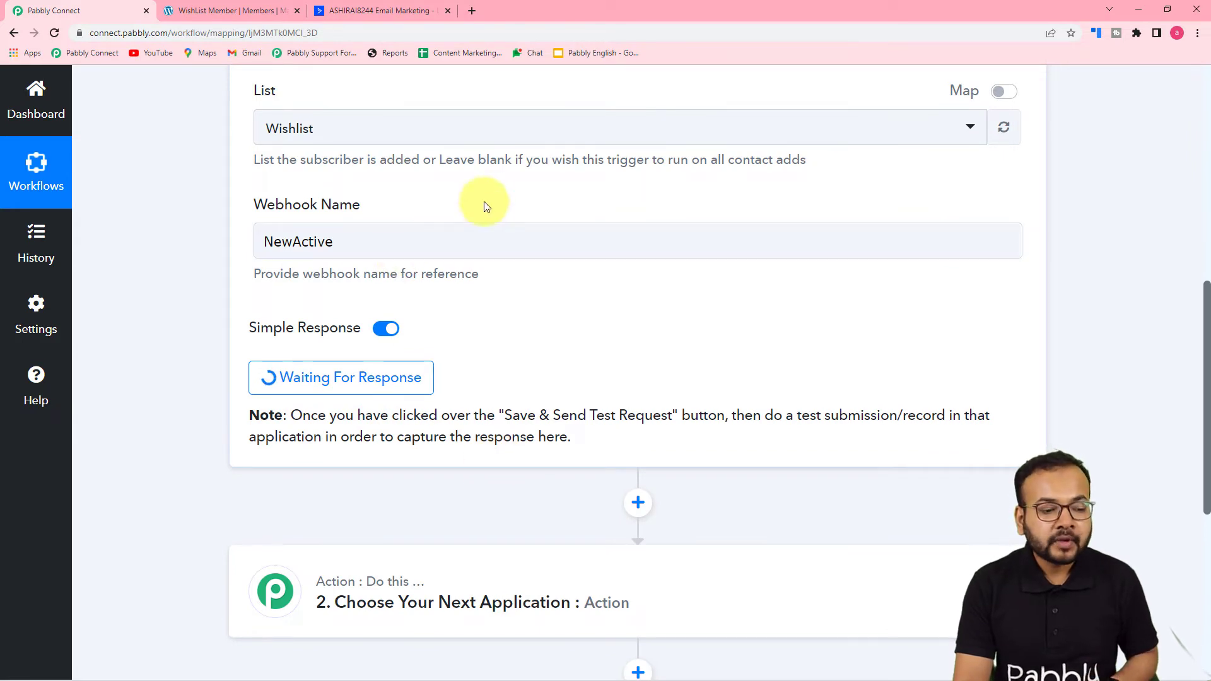
Step: Add an ActiveCampaign contact with first and last name, e-mail, phone number and the Pabbly account
left_click(391, 11)
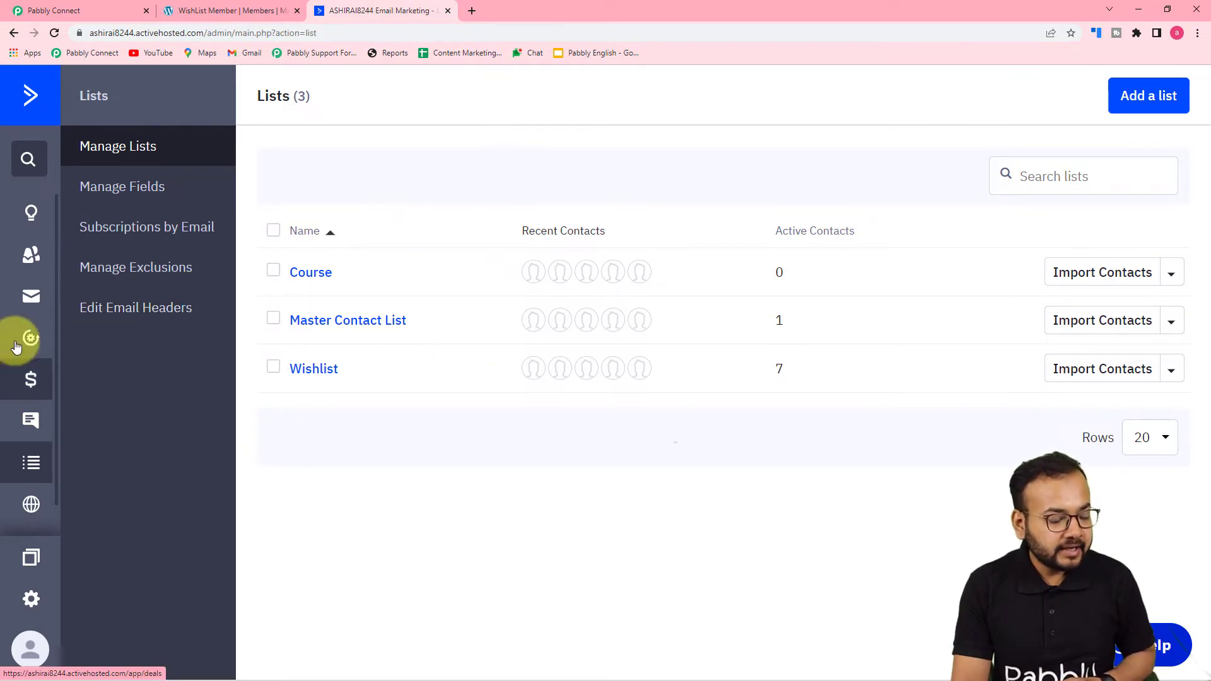
left_click(31, 254)
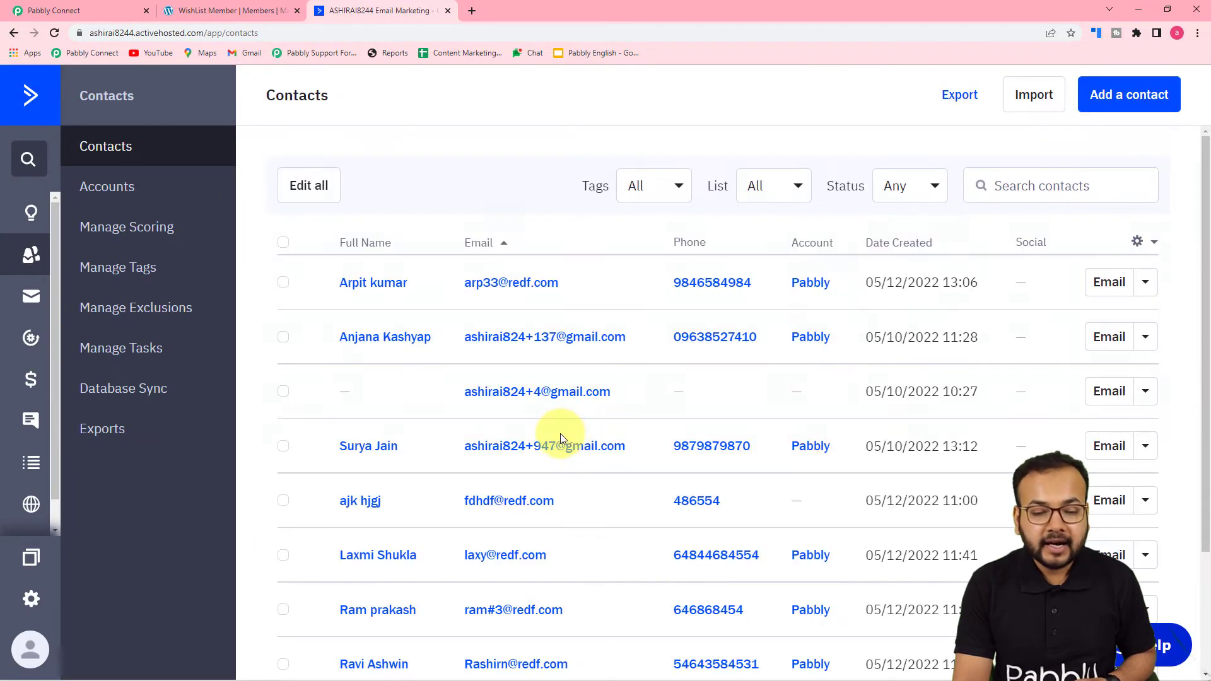
left_click(1124, 105)
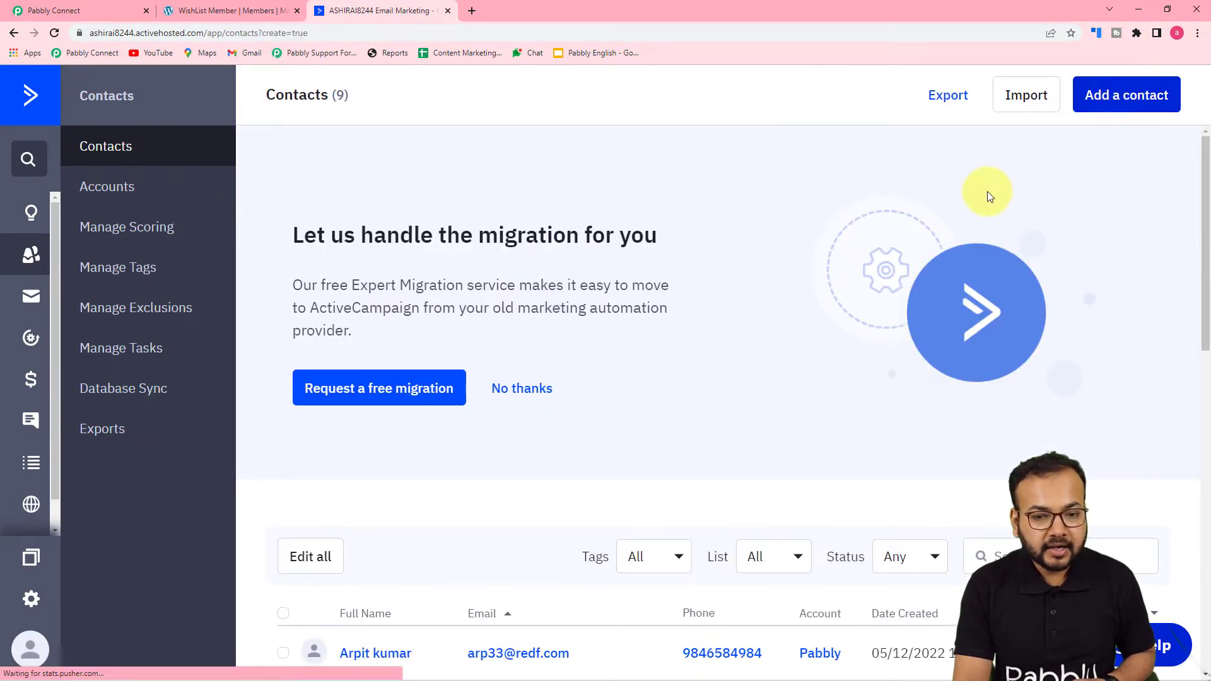
left_click(504, 284)
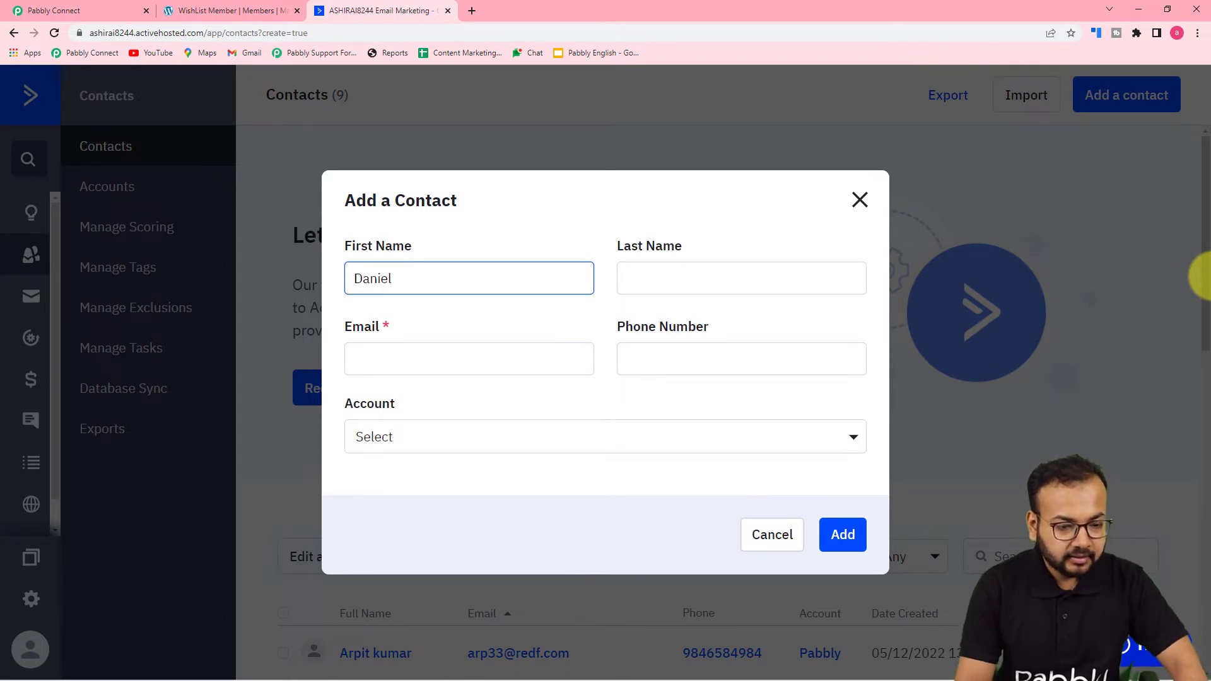
left_click(796, 276)
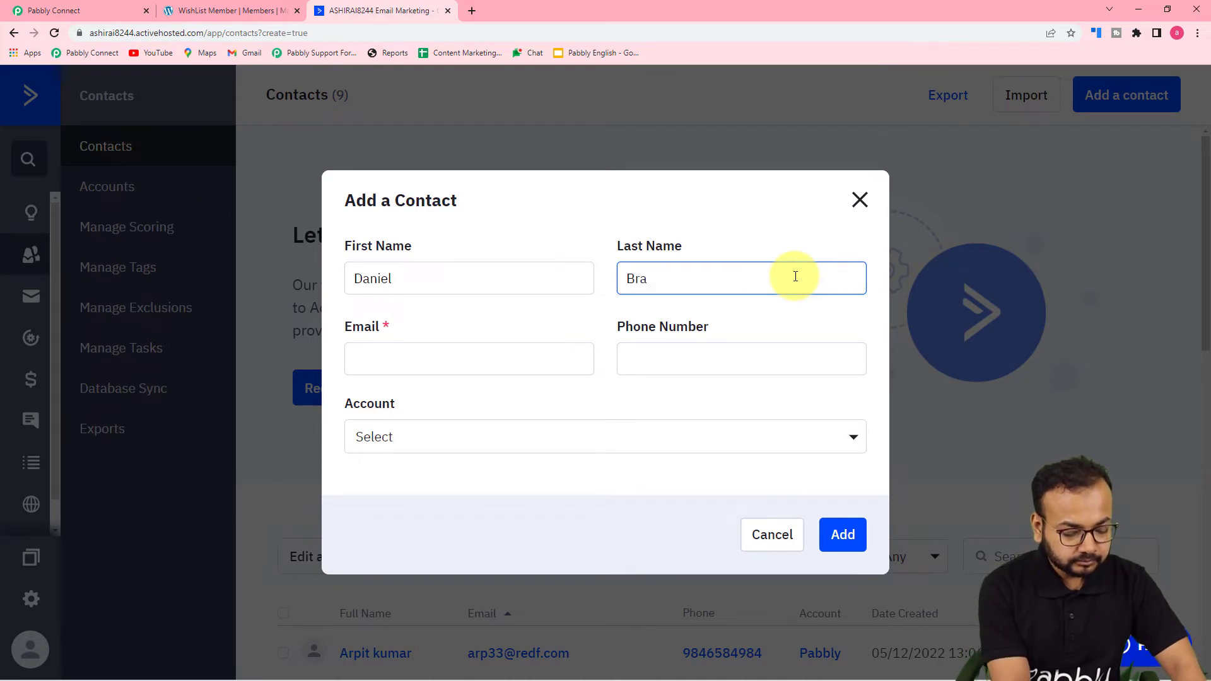
left_click(504, 356)
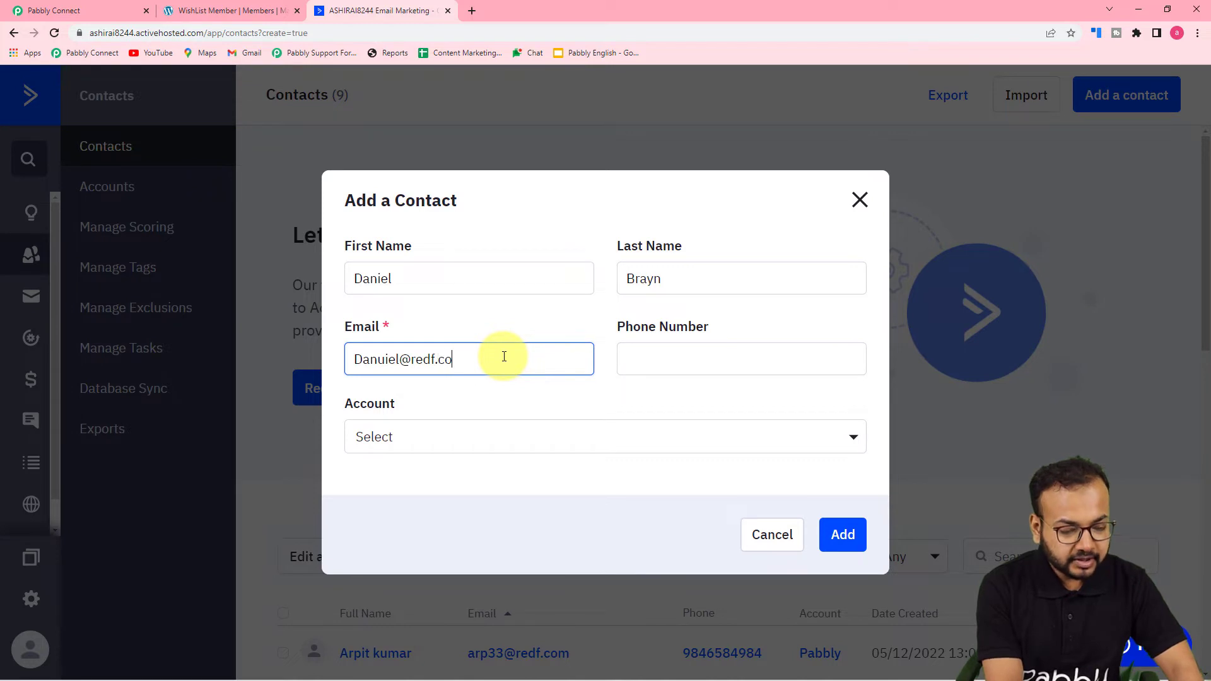
left_click(704, 354)
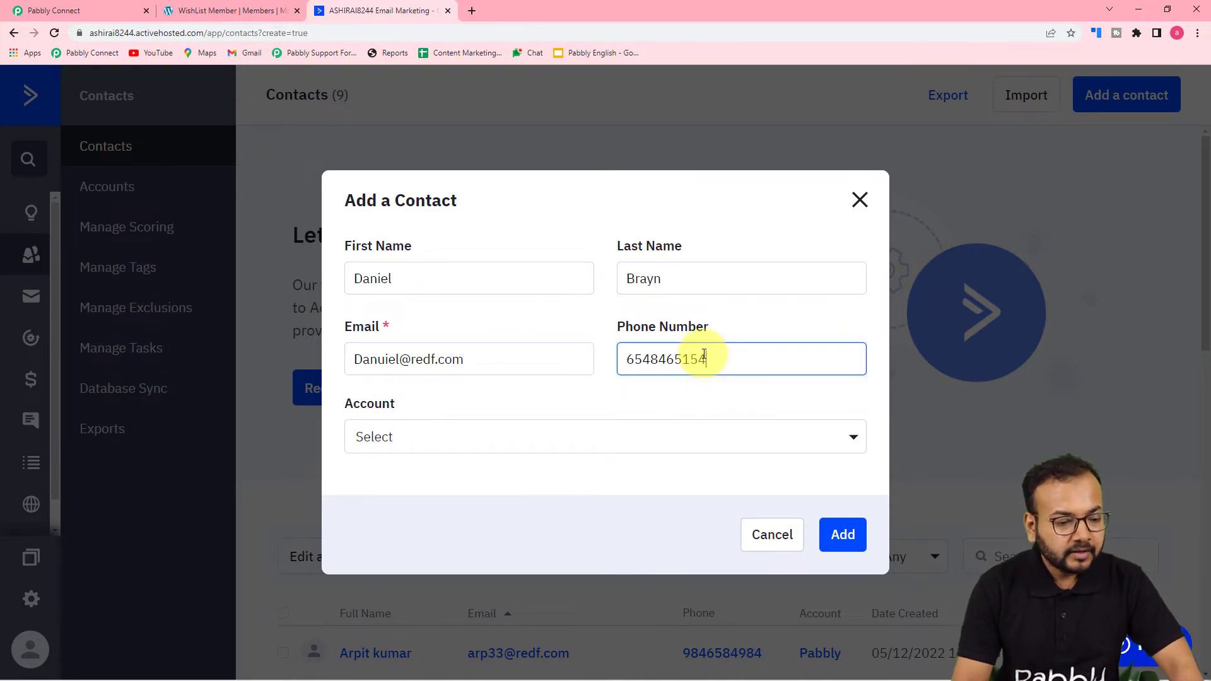
left_click(549, 445)
left_click(616, 454)
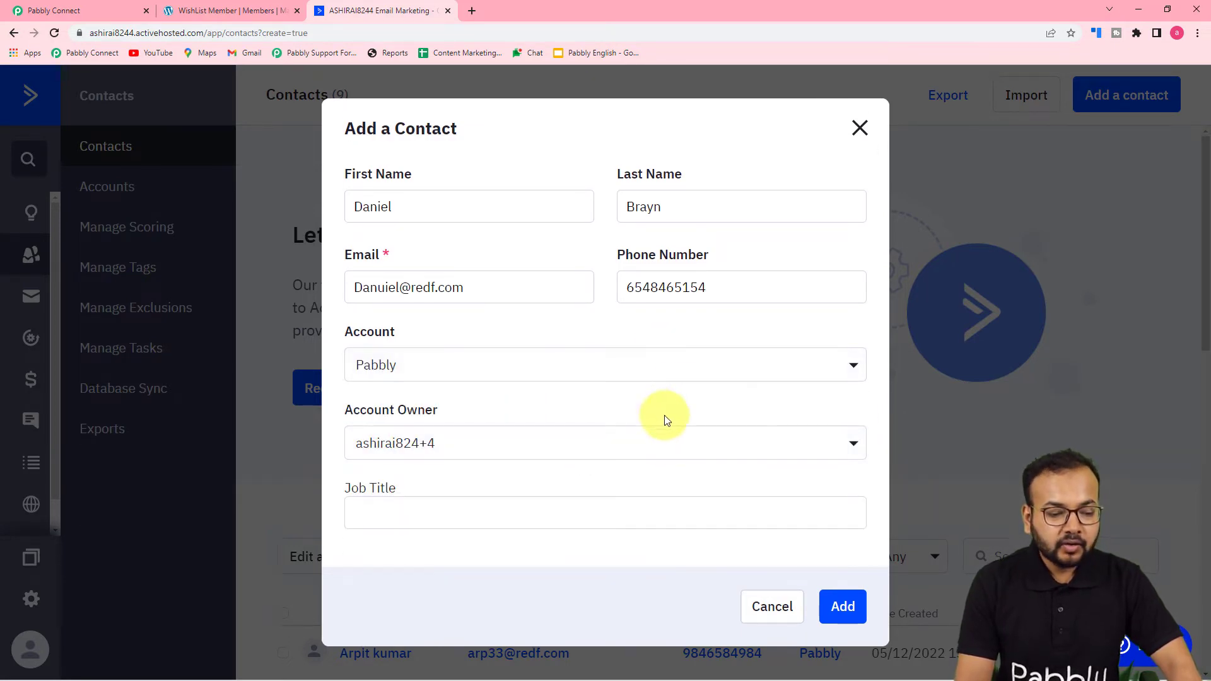
left_click(843, 606)
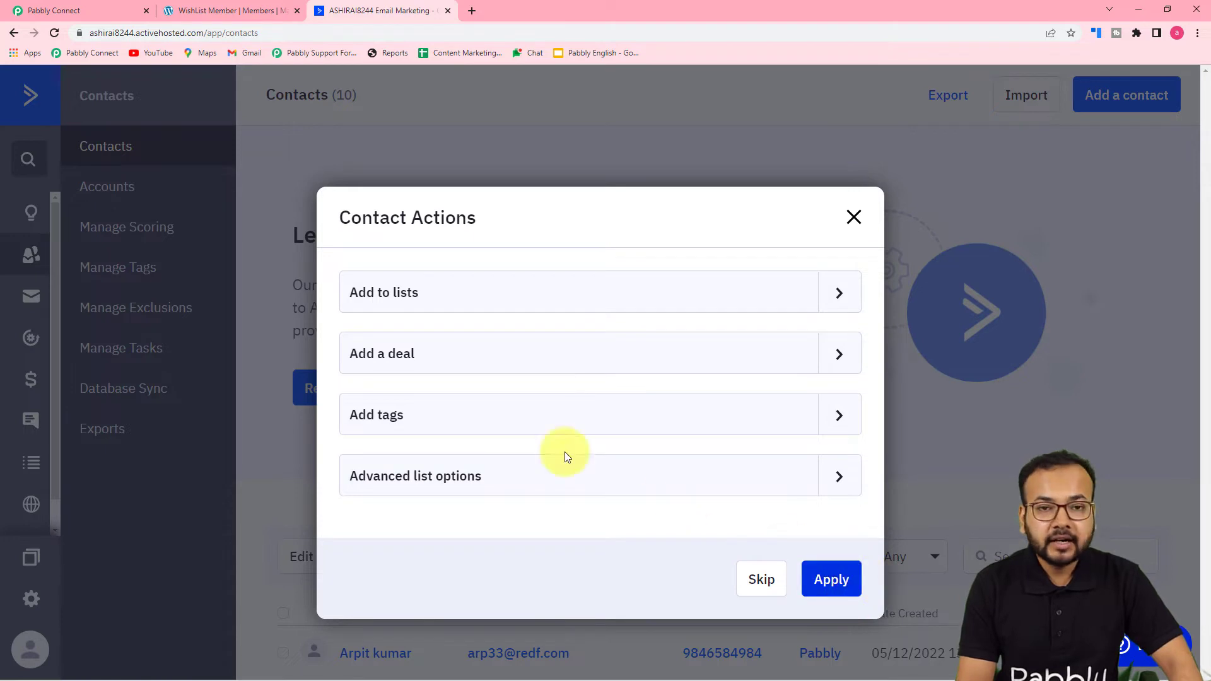
left_click(90, 13)
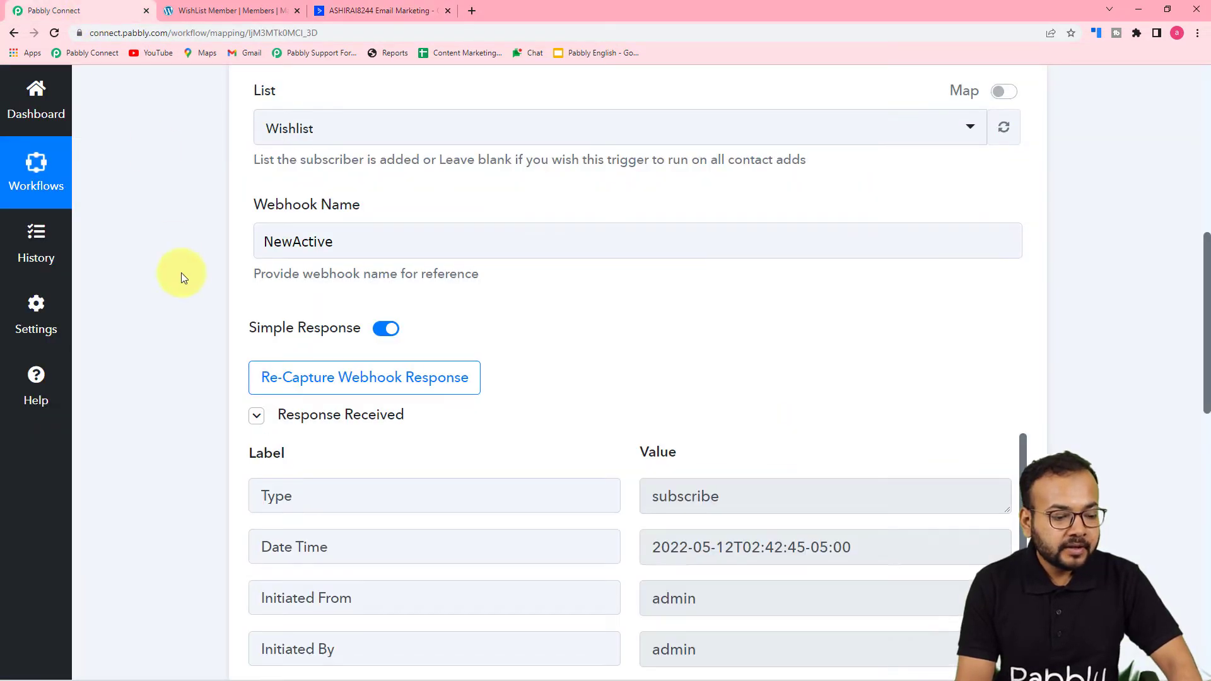
Step: Scroll through the received response showing the contact's e-mail, first name, last name and phone
scroll(211, 374, "down", 2)
scroll(211, 374, "down", 1)
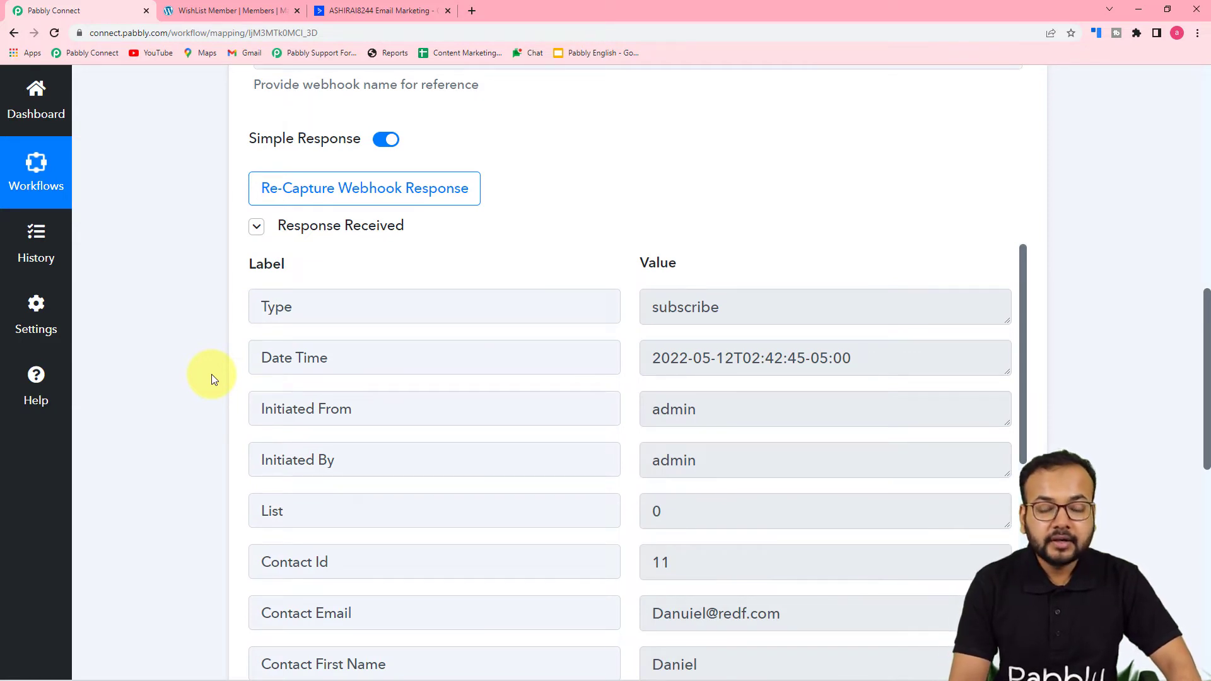
scroll(201, 374, "down", 3)
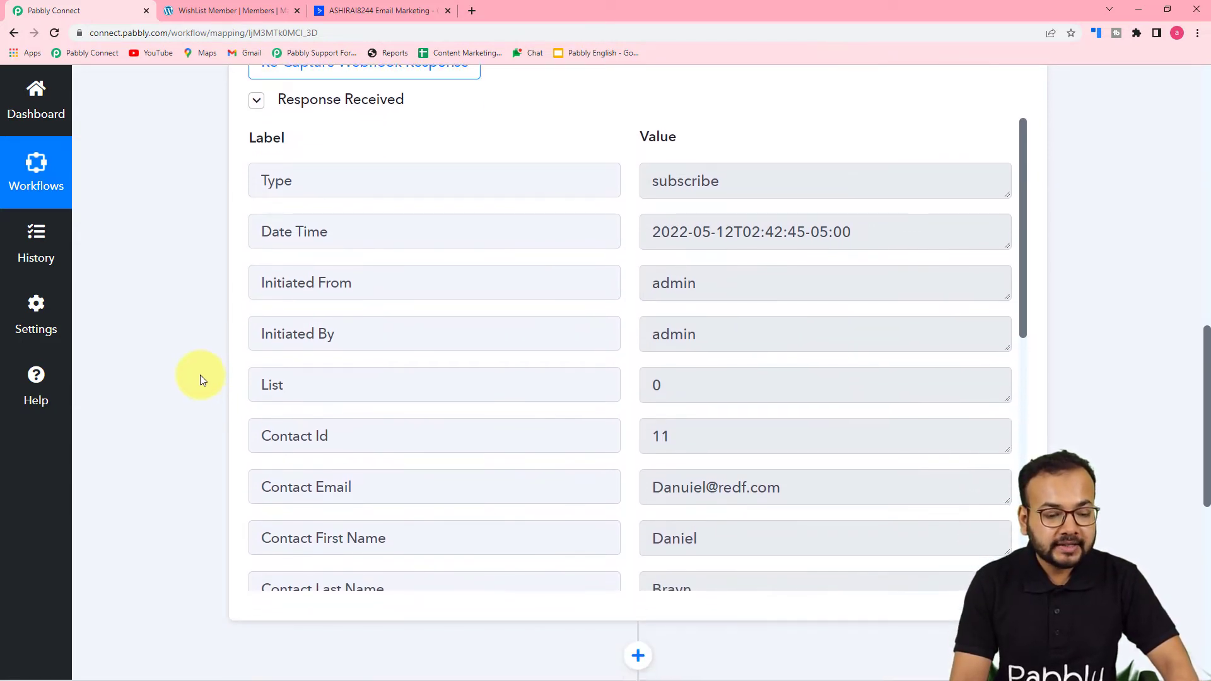
scroll(422, 346, "down", 2)
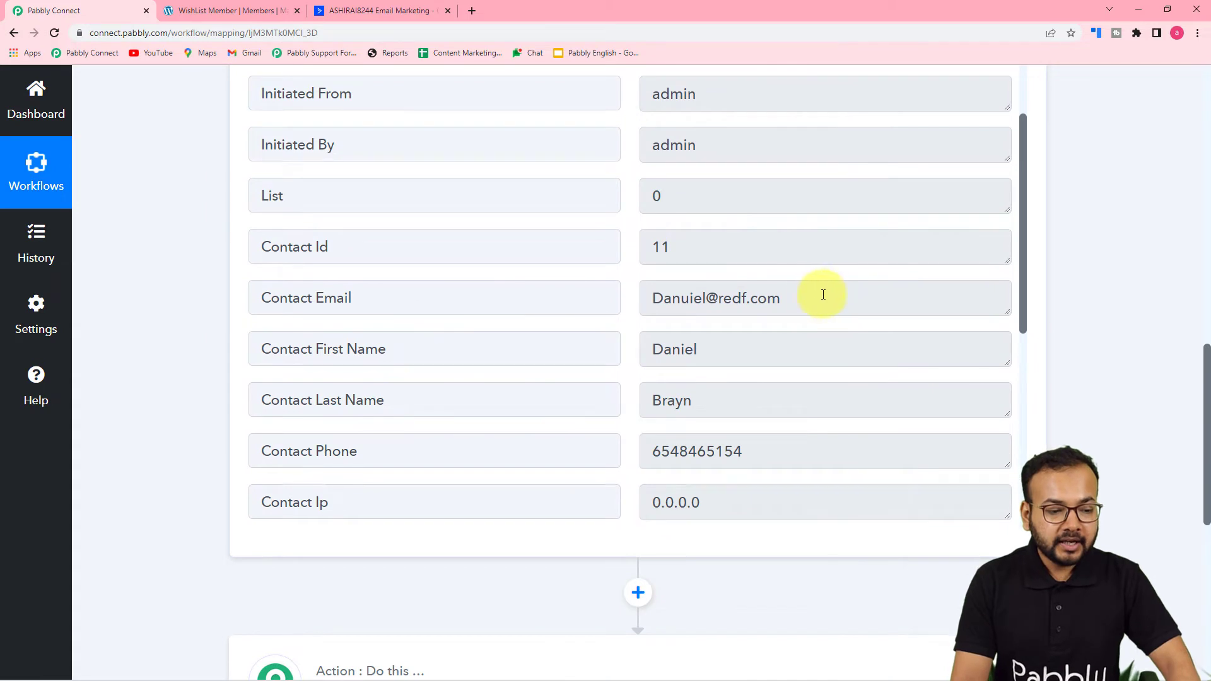
scroll(465, 400, "down", 2)
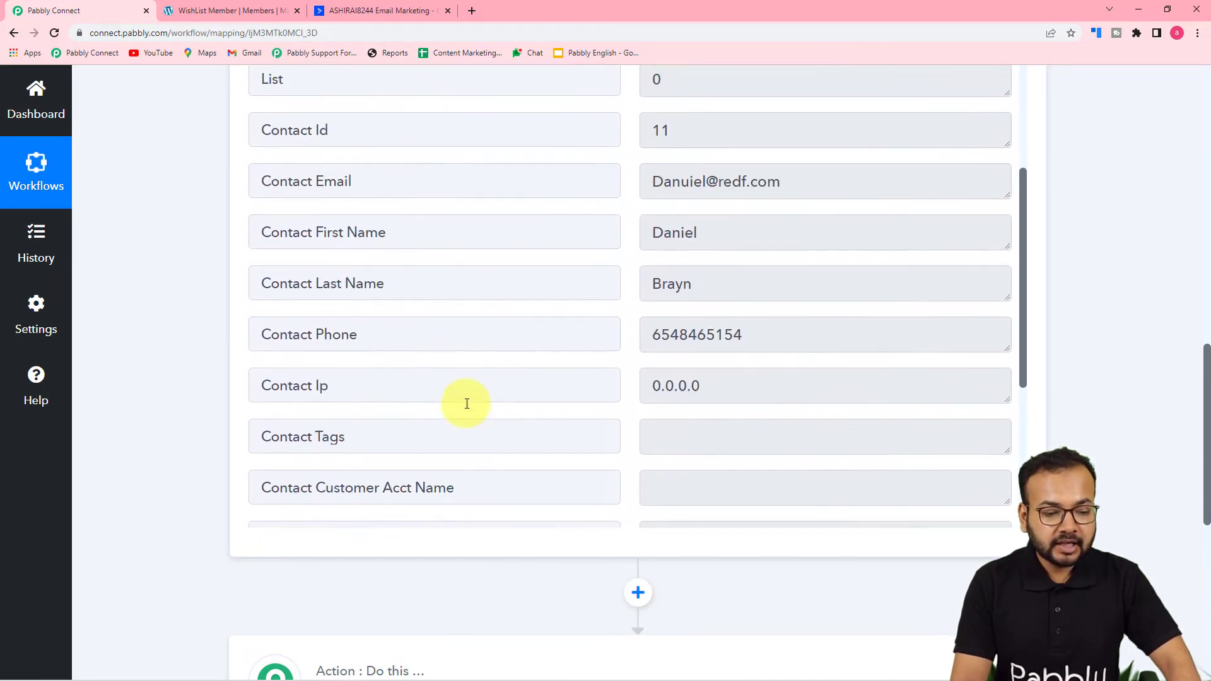
scroll(484, 323, "down", 5)
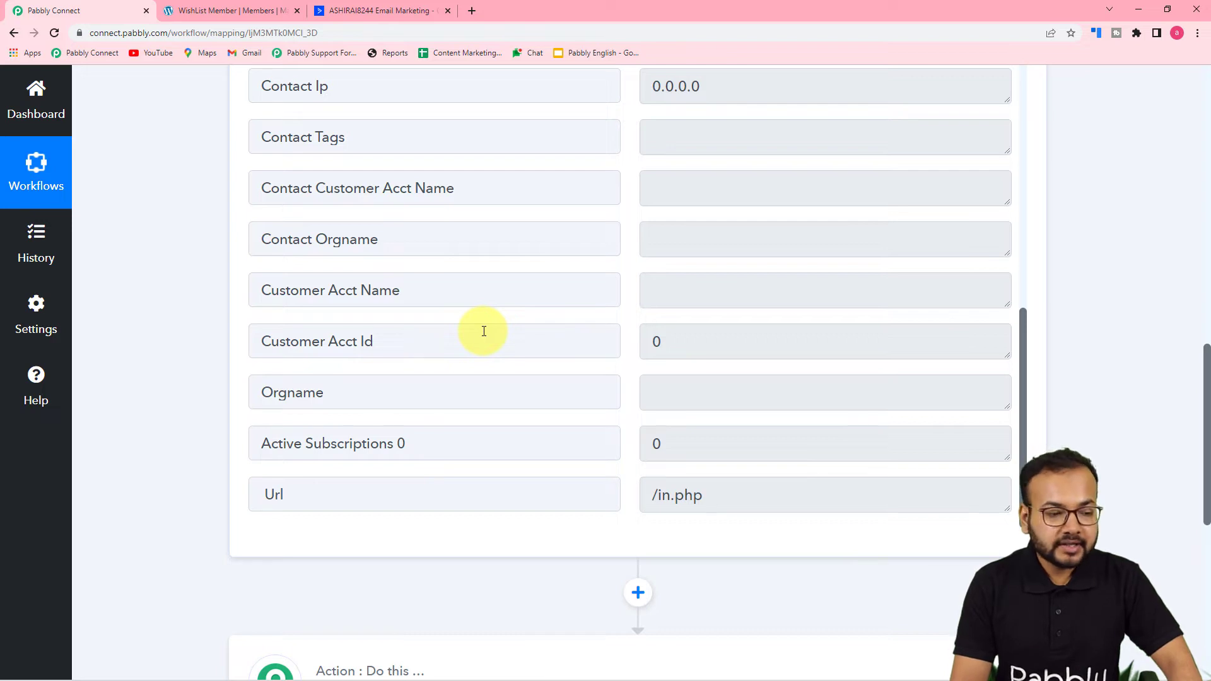
scroll(483, 331, "up", 6)
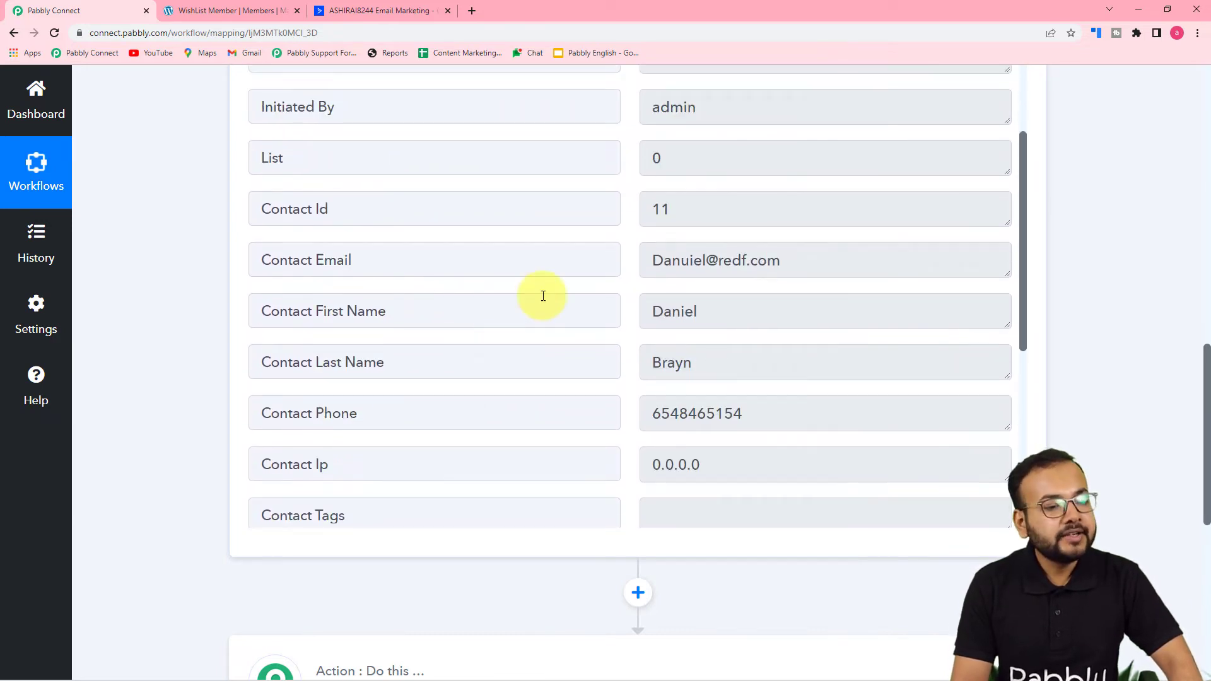
scroll(389, 300, "up", 2)
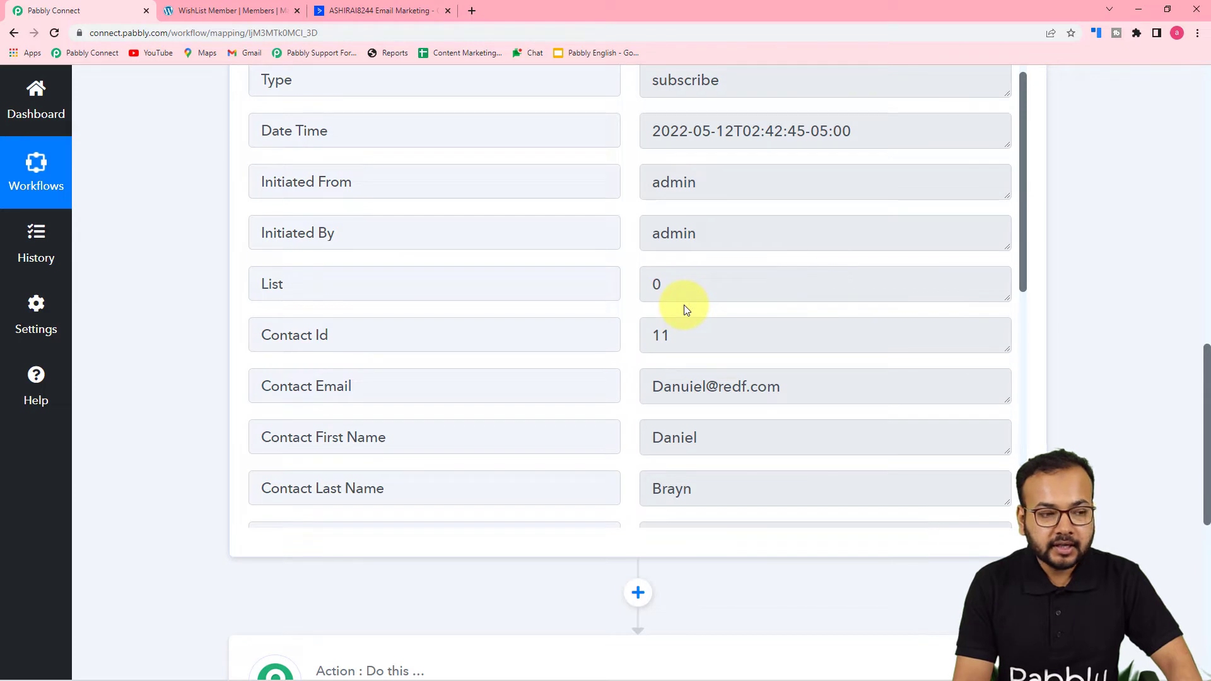
left_click(370, 11)
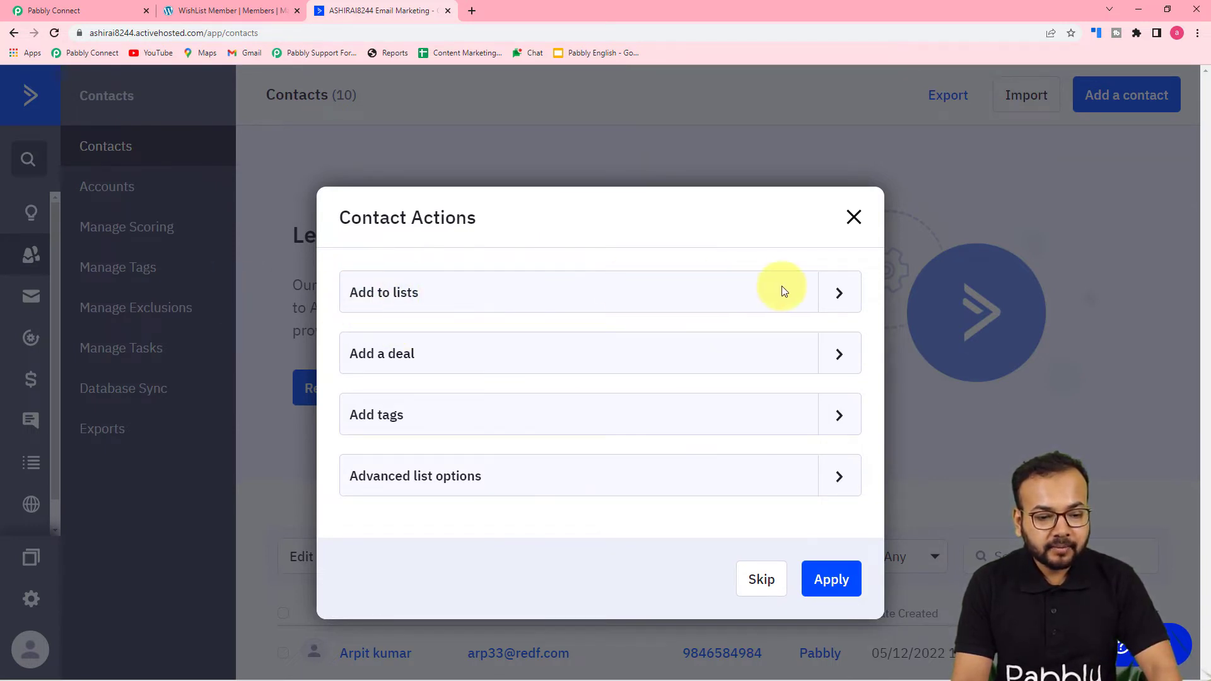
Step: Add the new contact to the Wishlist list, then review the trigger response showing List 0
left_click(836, 292)
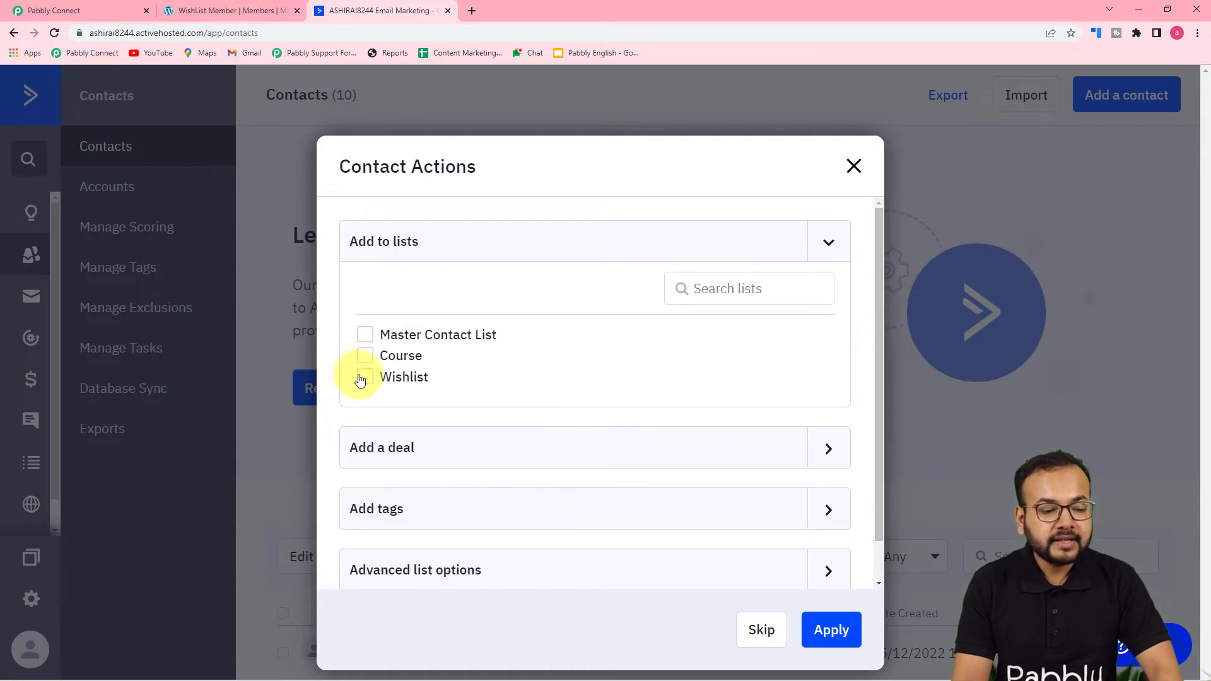
left_click(831, 630)
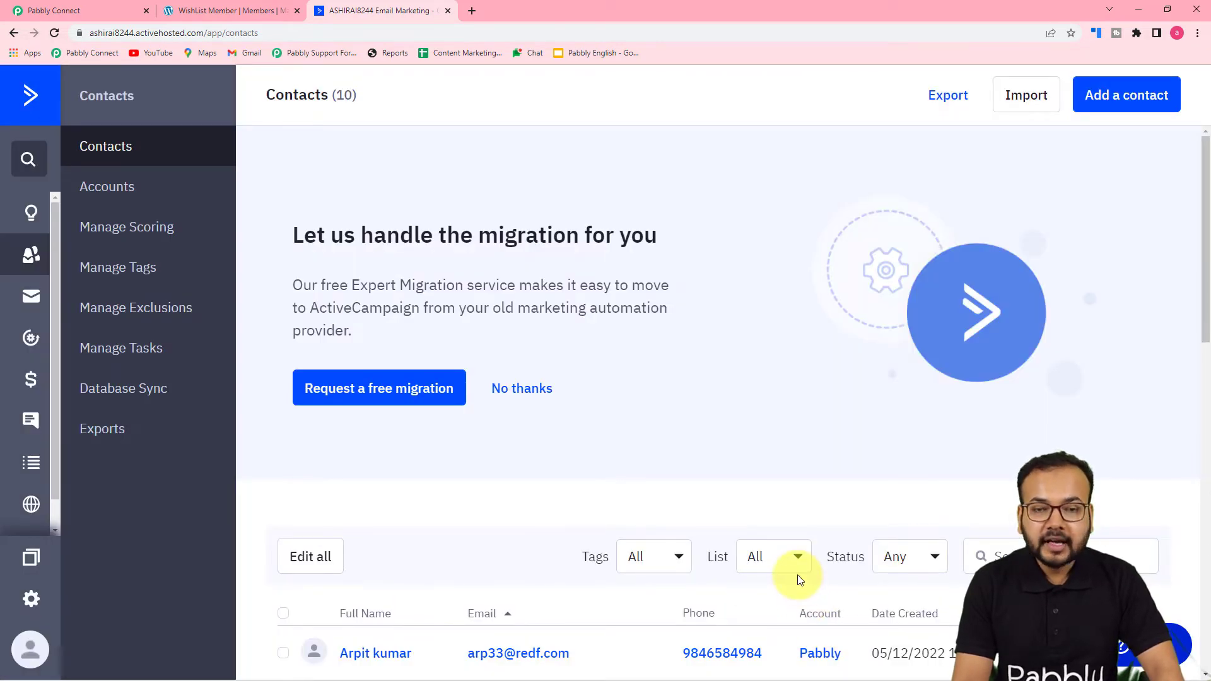
scroll(798, 577, "down", 3)
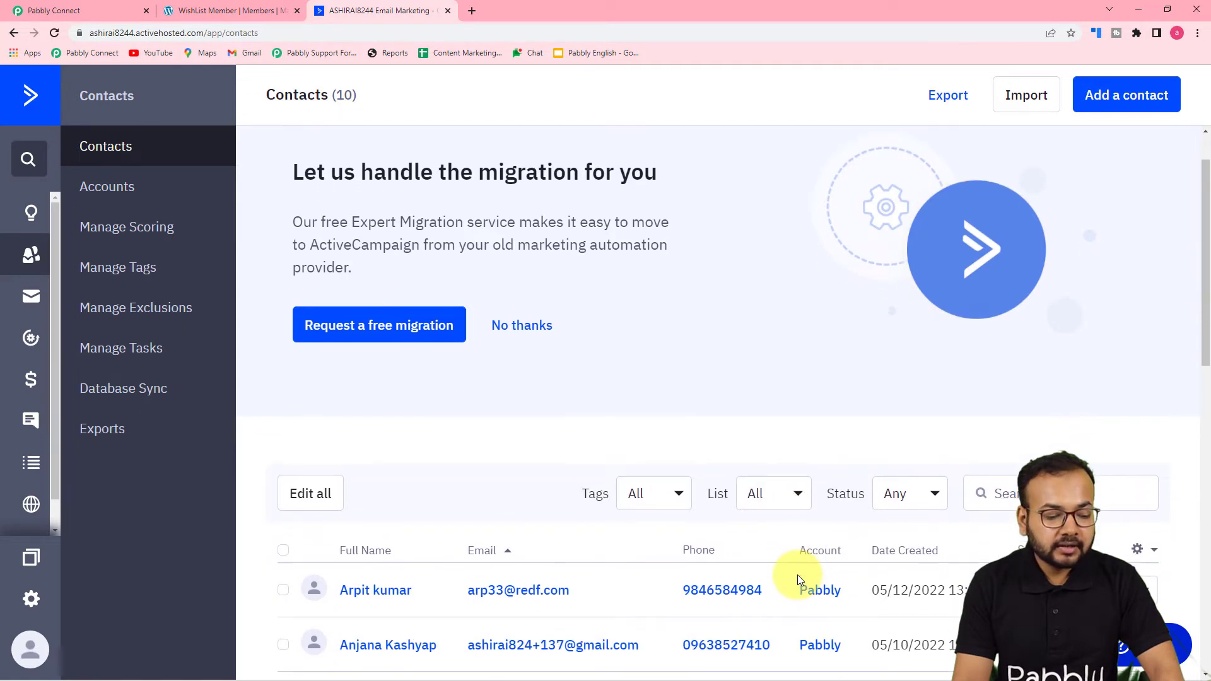
scroll(797, 574, "down", 2)
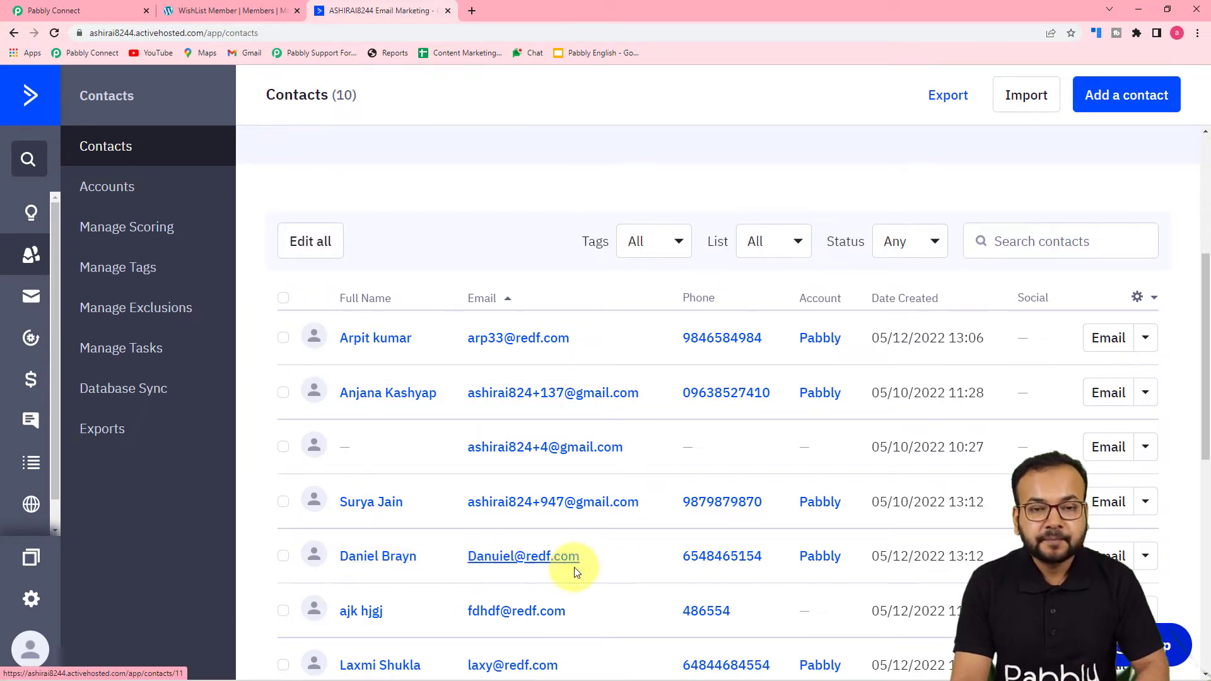
left_click(63, 10)
scroll(142, 268, "down", 4)
scroll(141, 267, "up", 3)
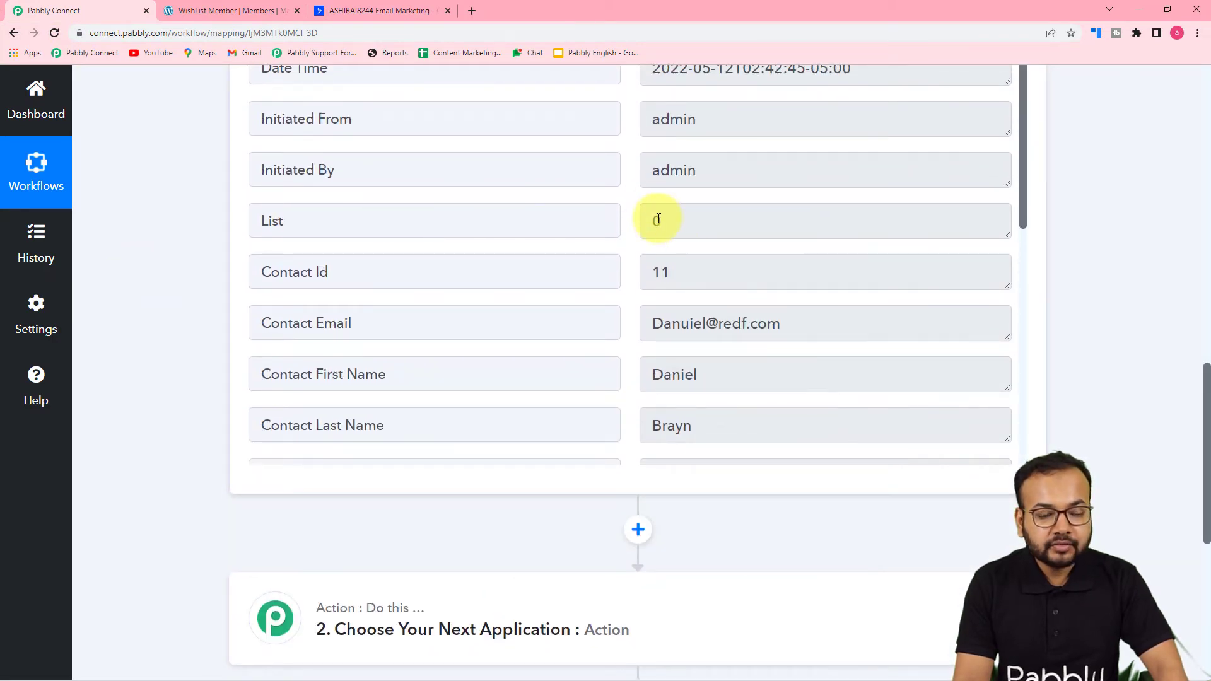
Step: View the 8 contacts of the Wishlist list (listid 3) in ActiveCampaign, then return to the workflow
left_click(362, 7)
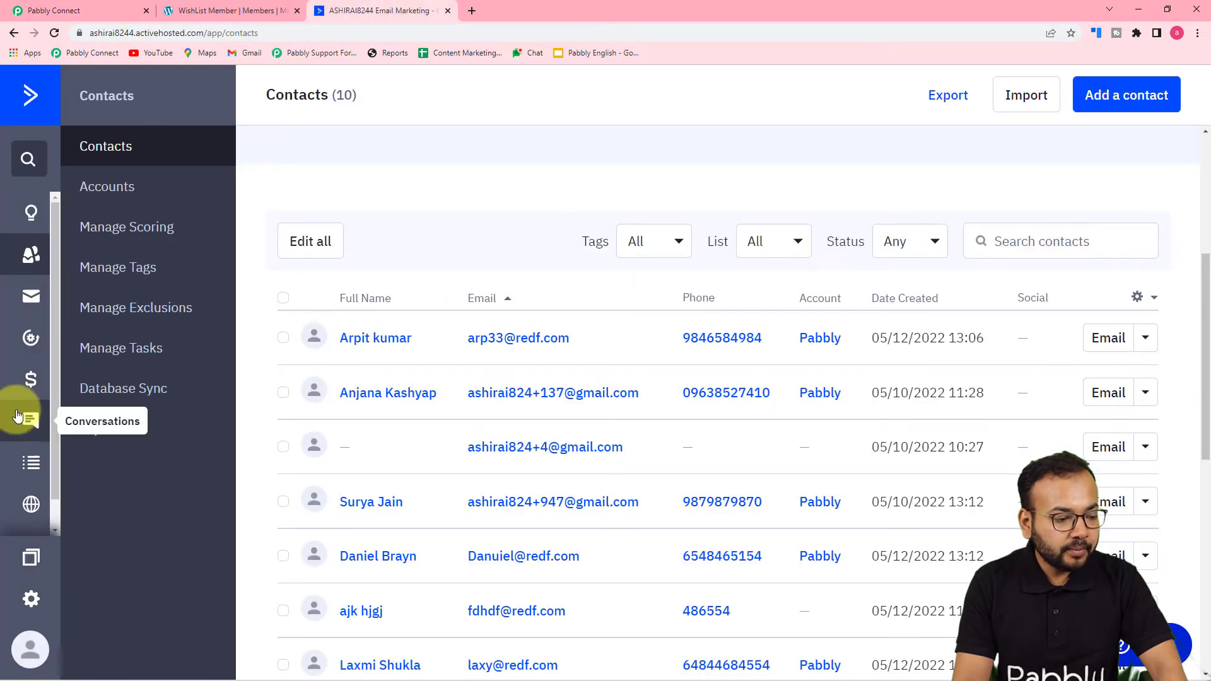
left_click(32, 466)
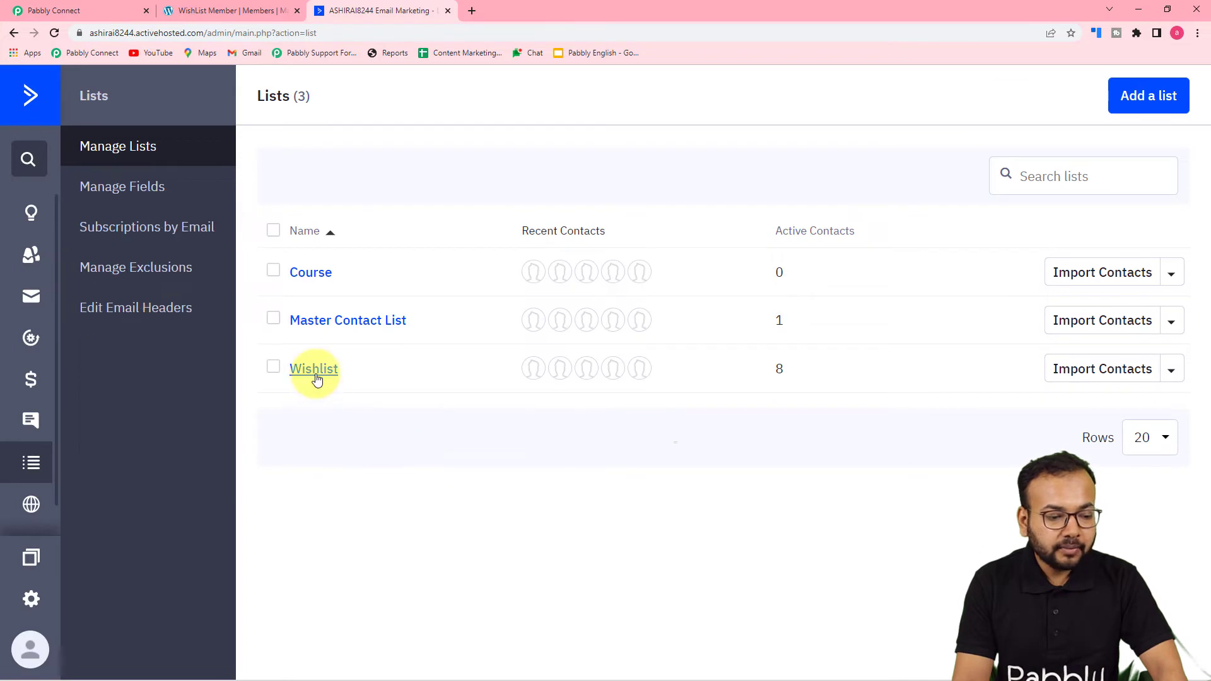
left_click(313, 369)
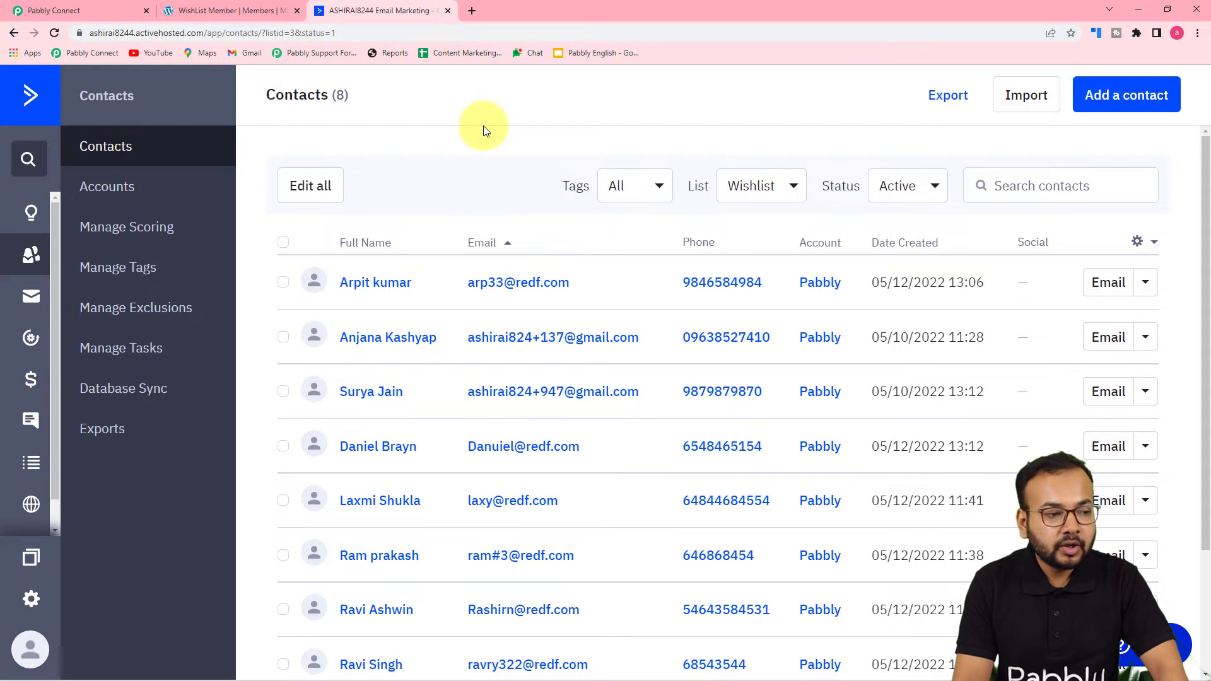
left_click(97, 13)
scroll(203, 308, "down", 2)
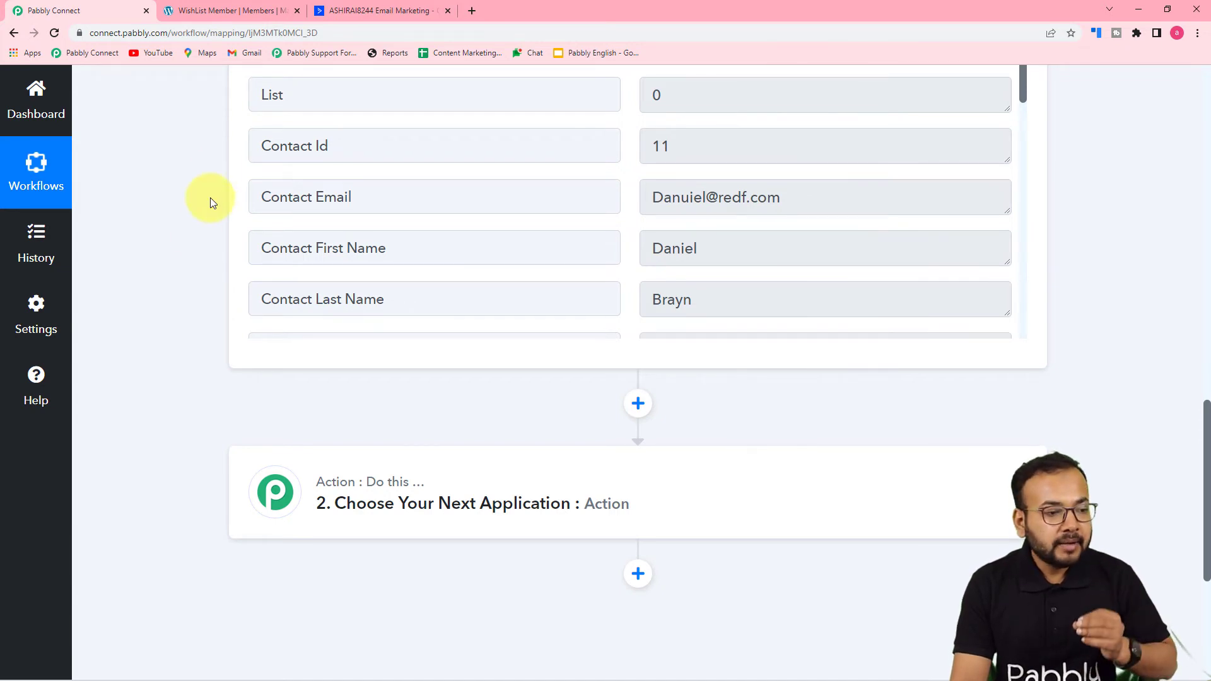
Step: Expand the '2. Choose Your Next Application' step and pick the Filter app
left_click(350, 9)
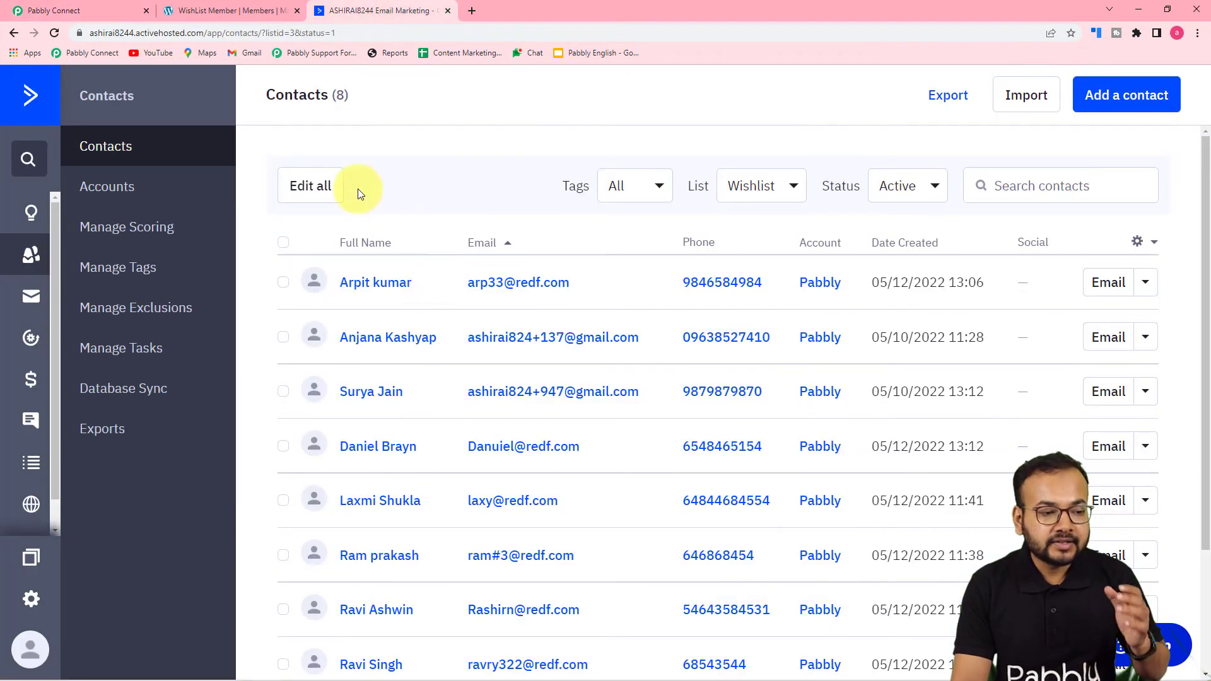
left_click(89, 8)
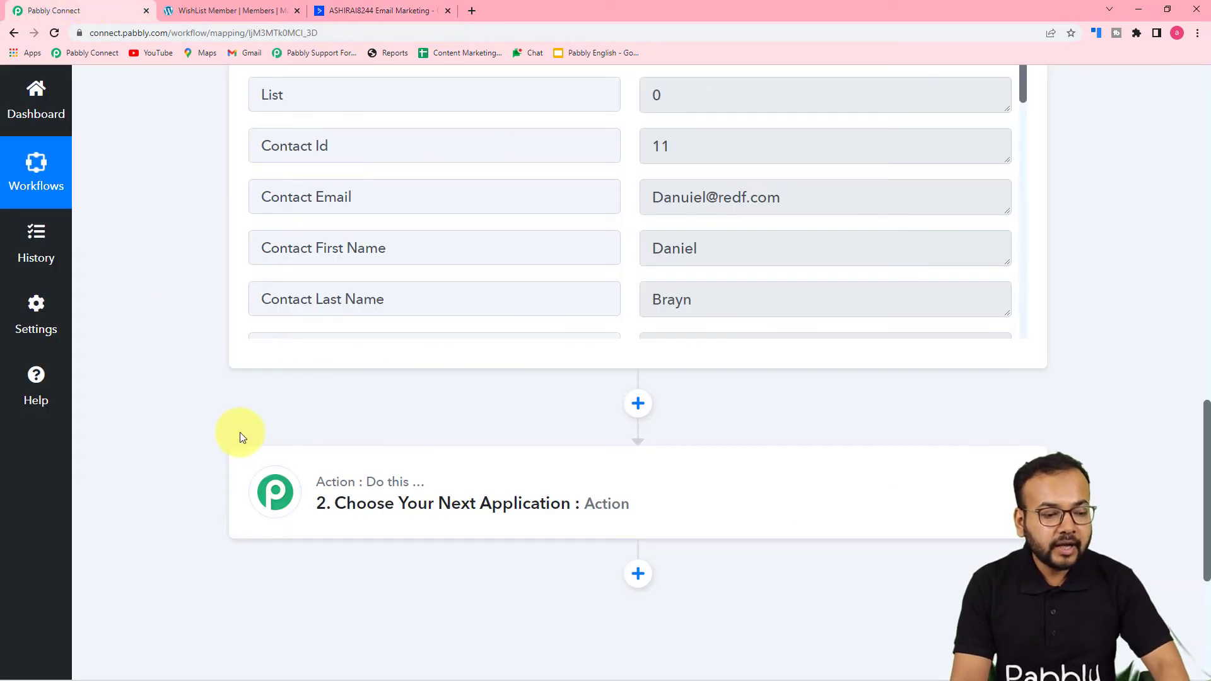
left_click(334, 504)
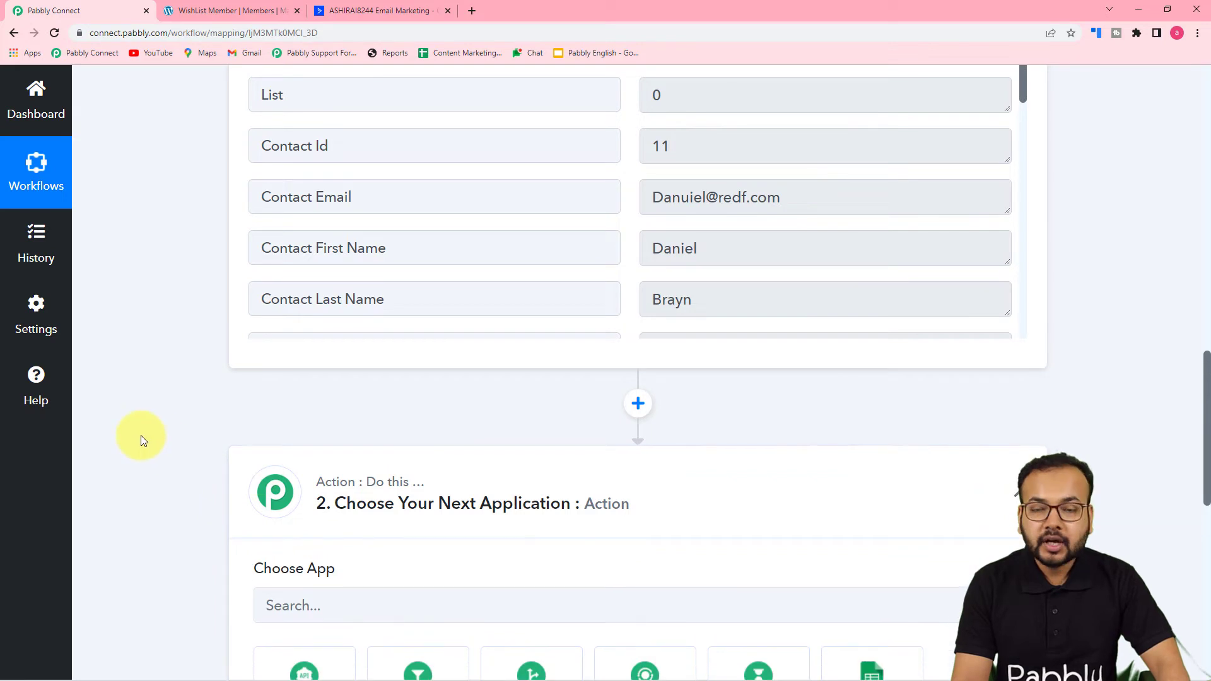
scroll(142, 435, "down", 1)
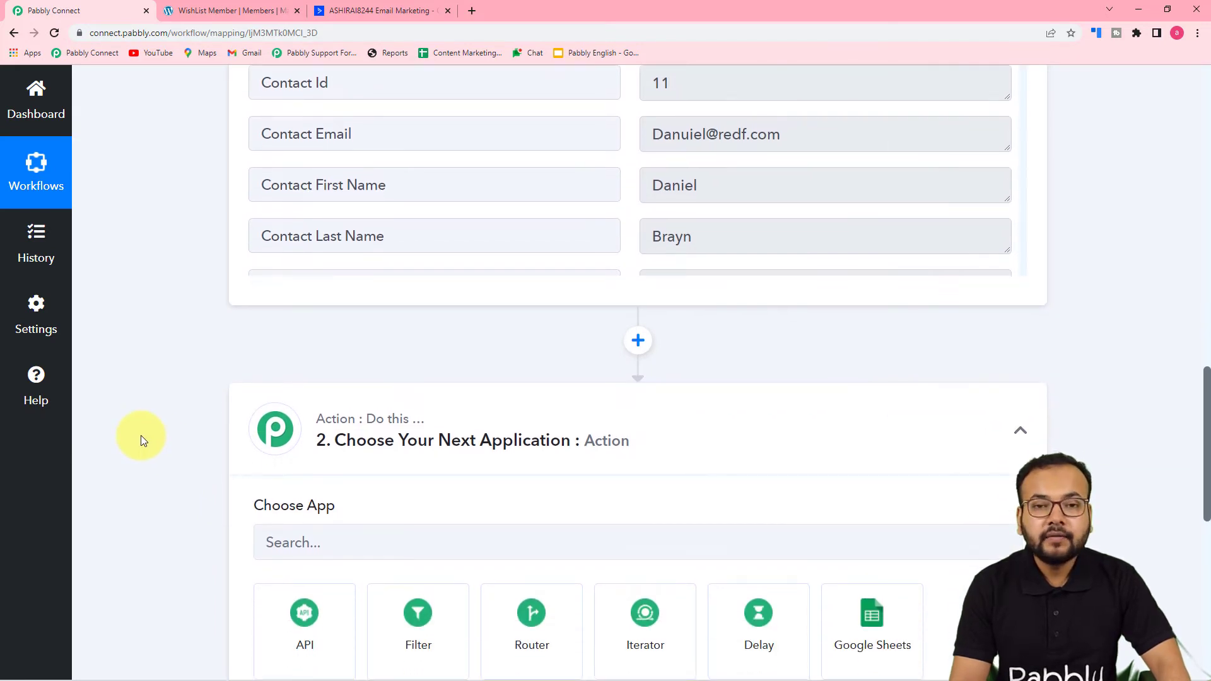
scroll(141, 435, "down", 1)
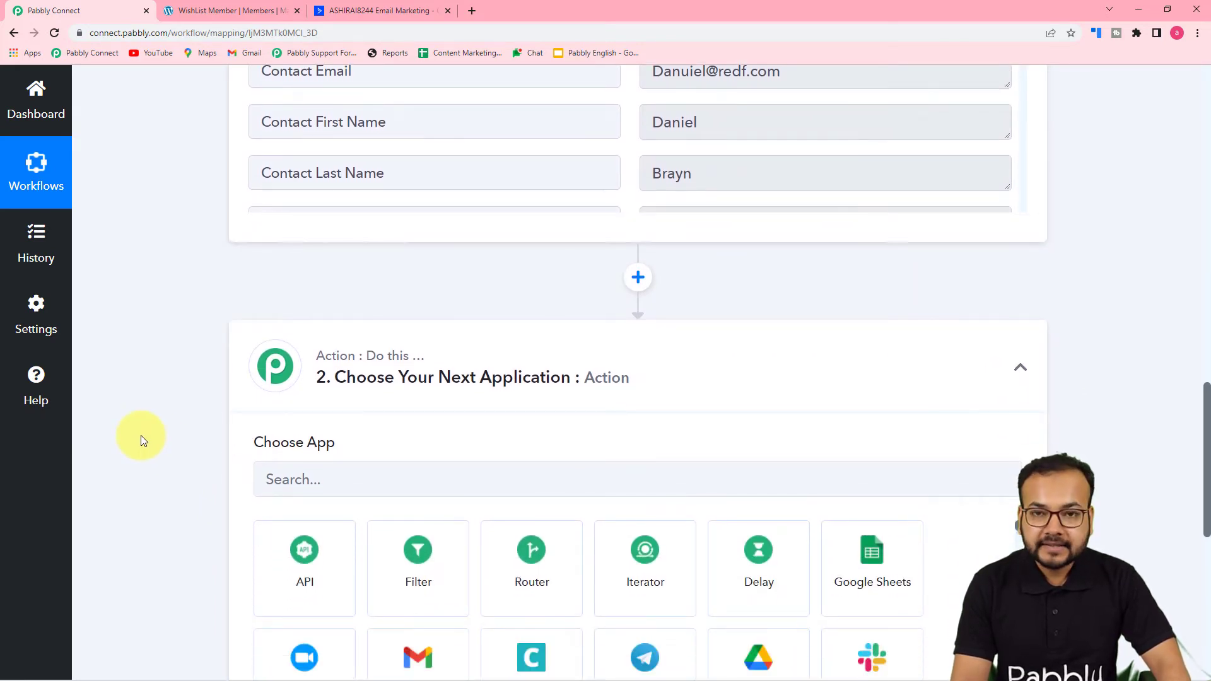
scroll(141, 435, "down", 2)
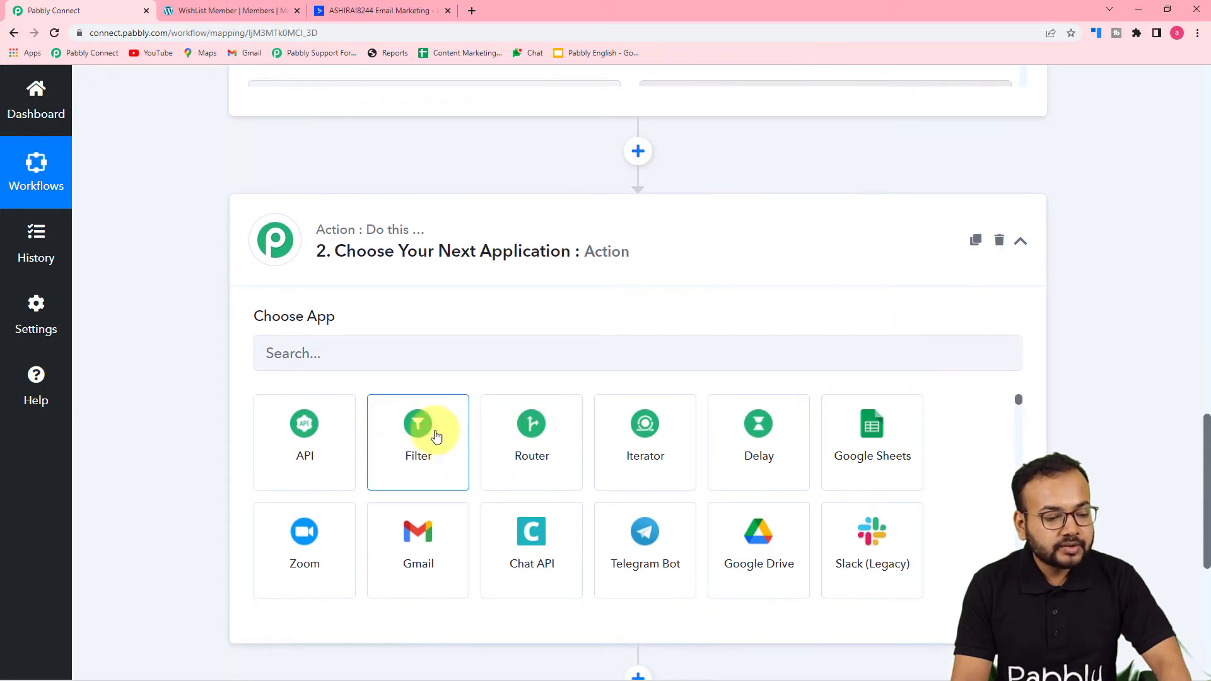
left_click(414, 455)
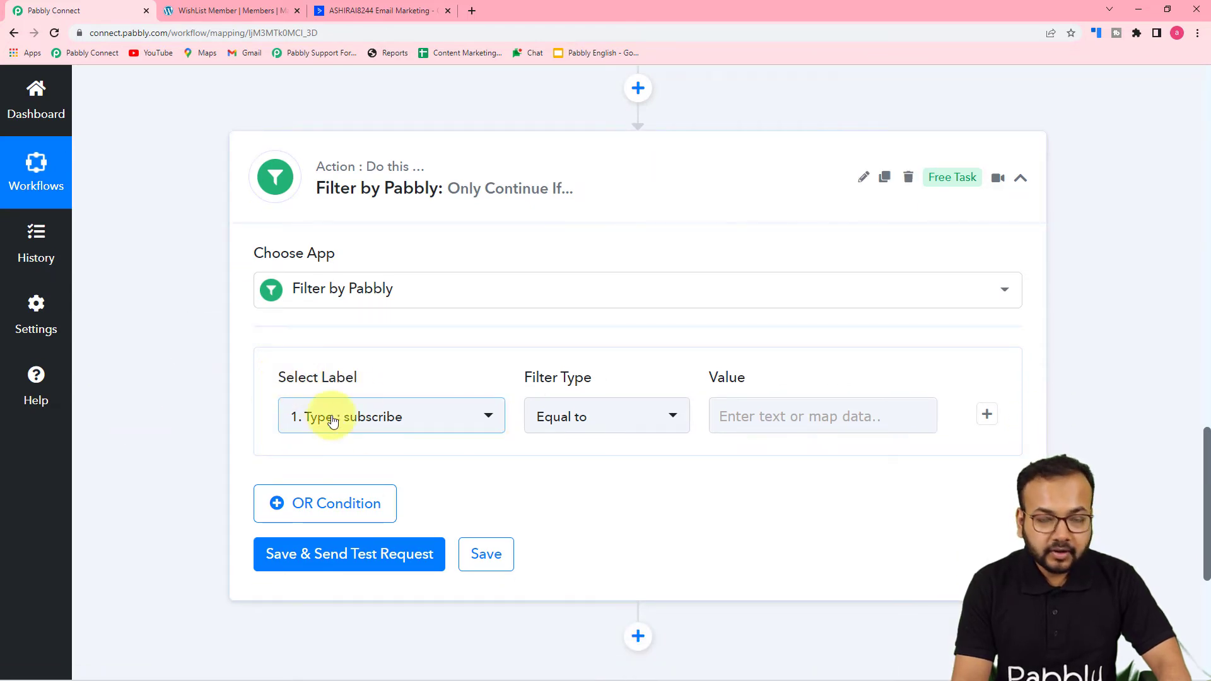
Step: Make the filter compare the trigger's '1. List' field using Equal to
scroll(429, 486, "up", 8)
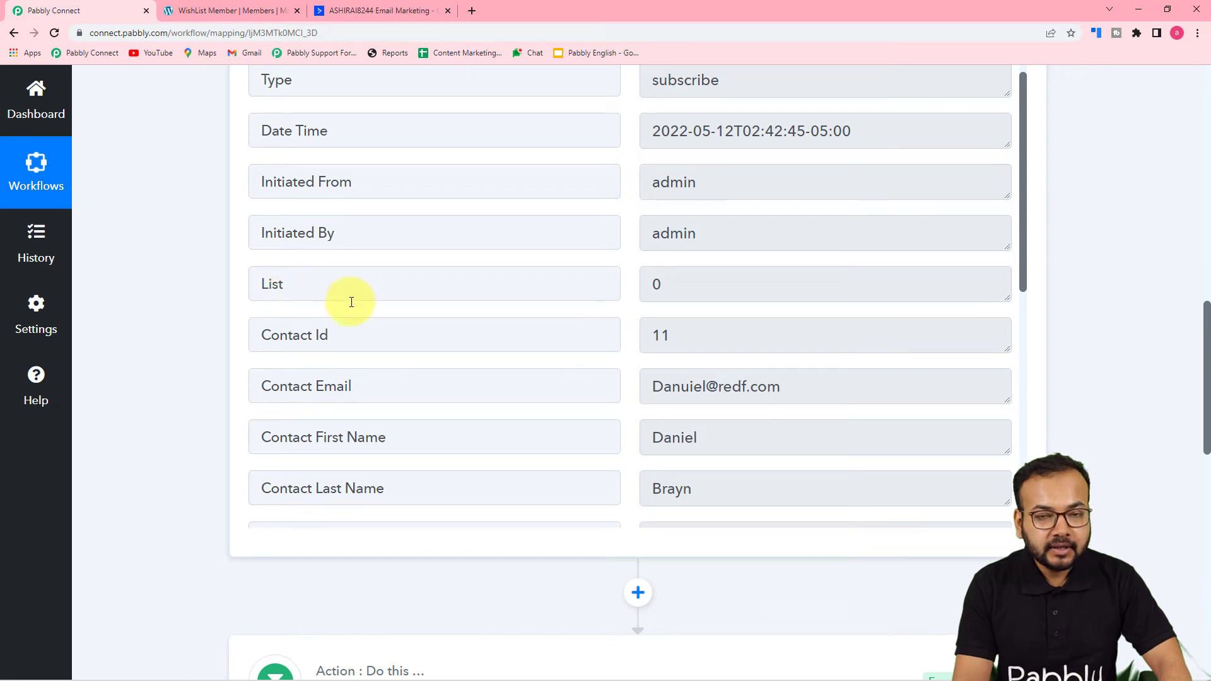
scroll(252, 383, "down", 10)
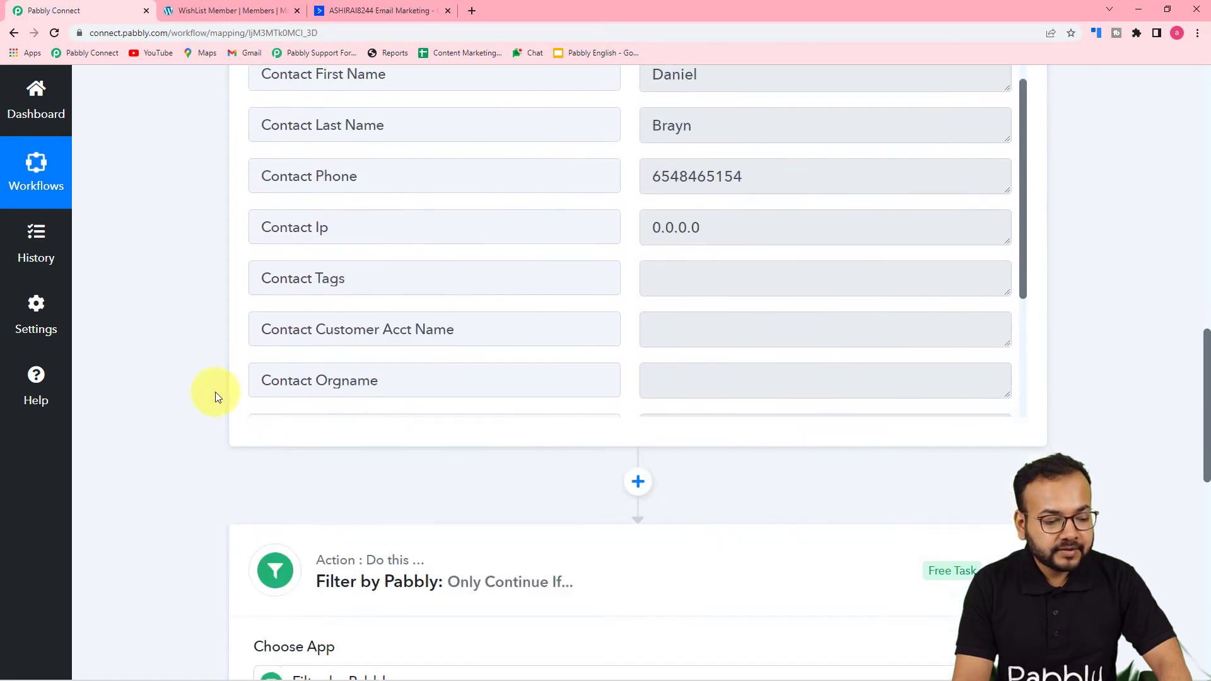
scroll(214, 392, "down", 4)
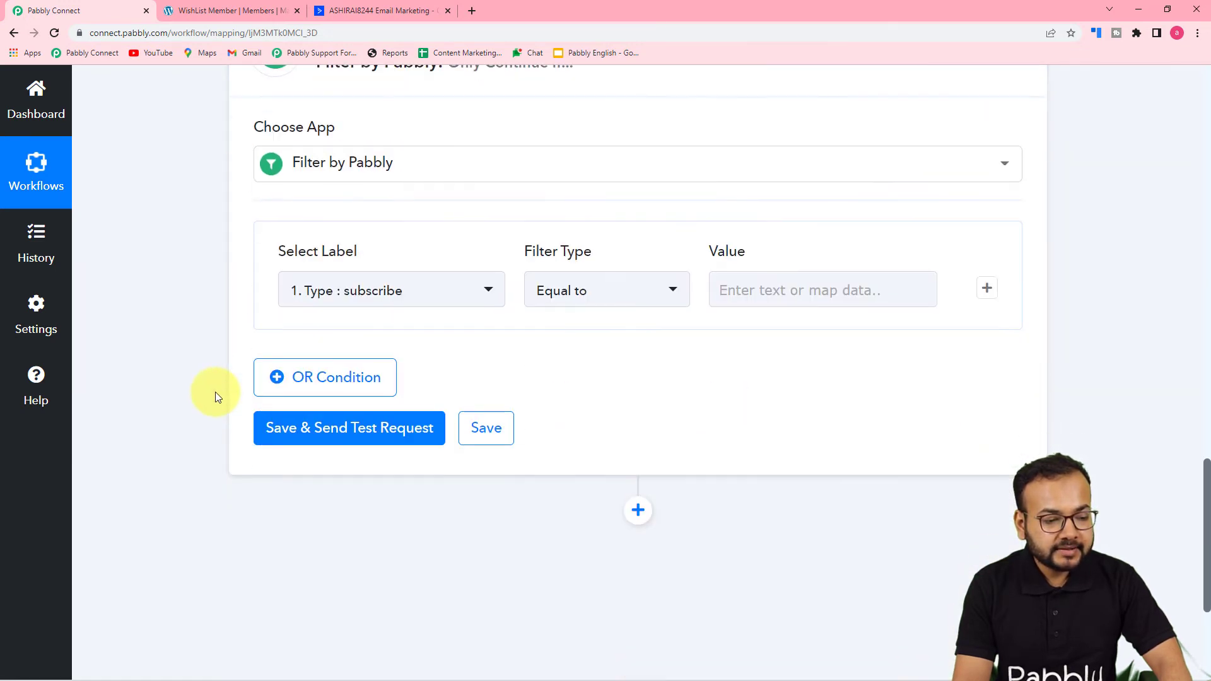
left_click(379, 292)
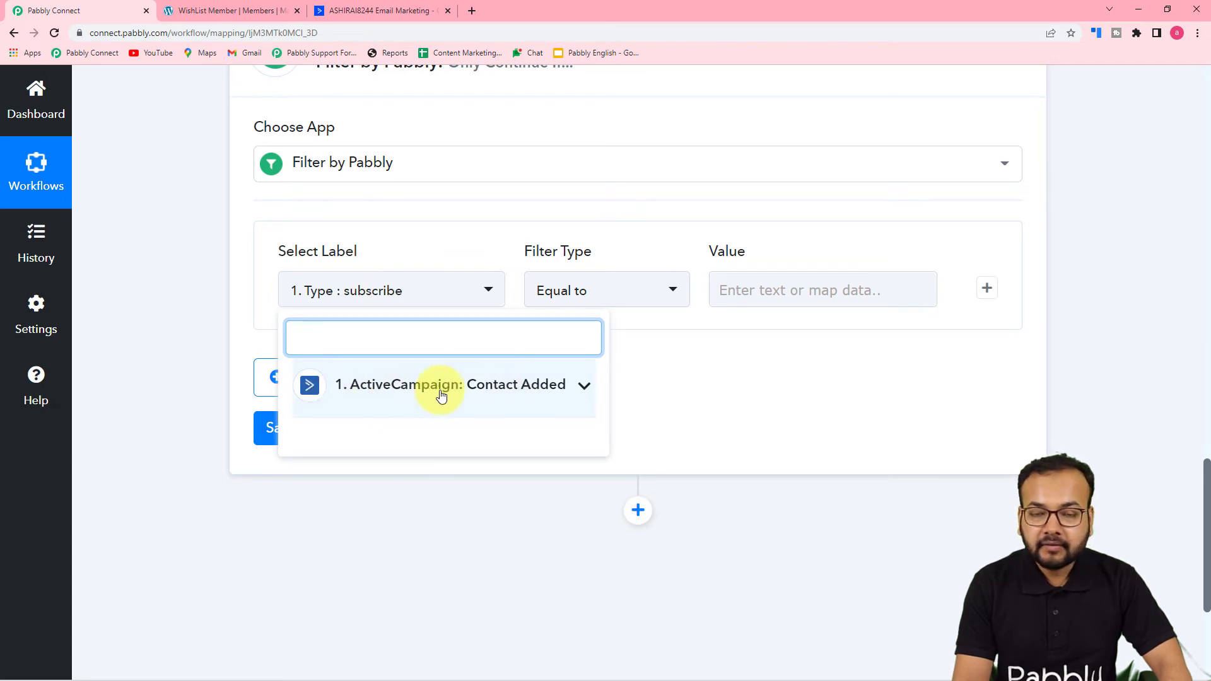
left_click(418, 397)
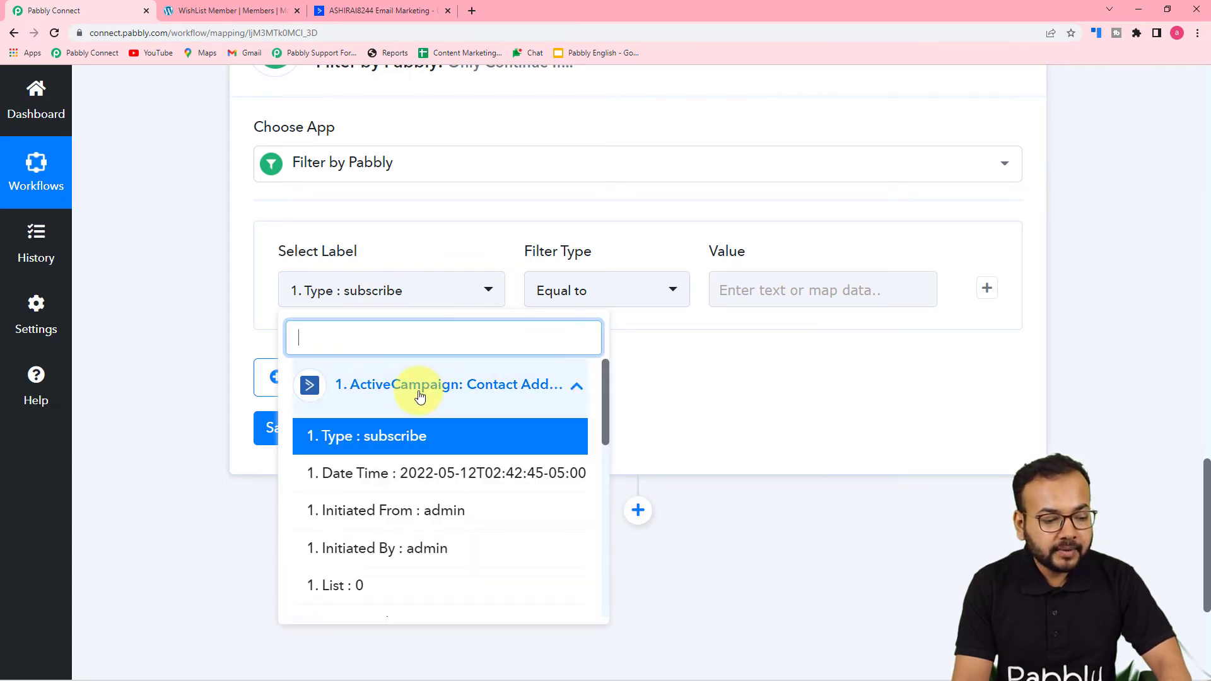
left_click(331, 585)
left_click(567, 299)
left_click(563, 374)
Step: Enter 3, the Wishlist list ID, as the filter value and save and test
left_click(796, 295)
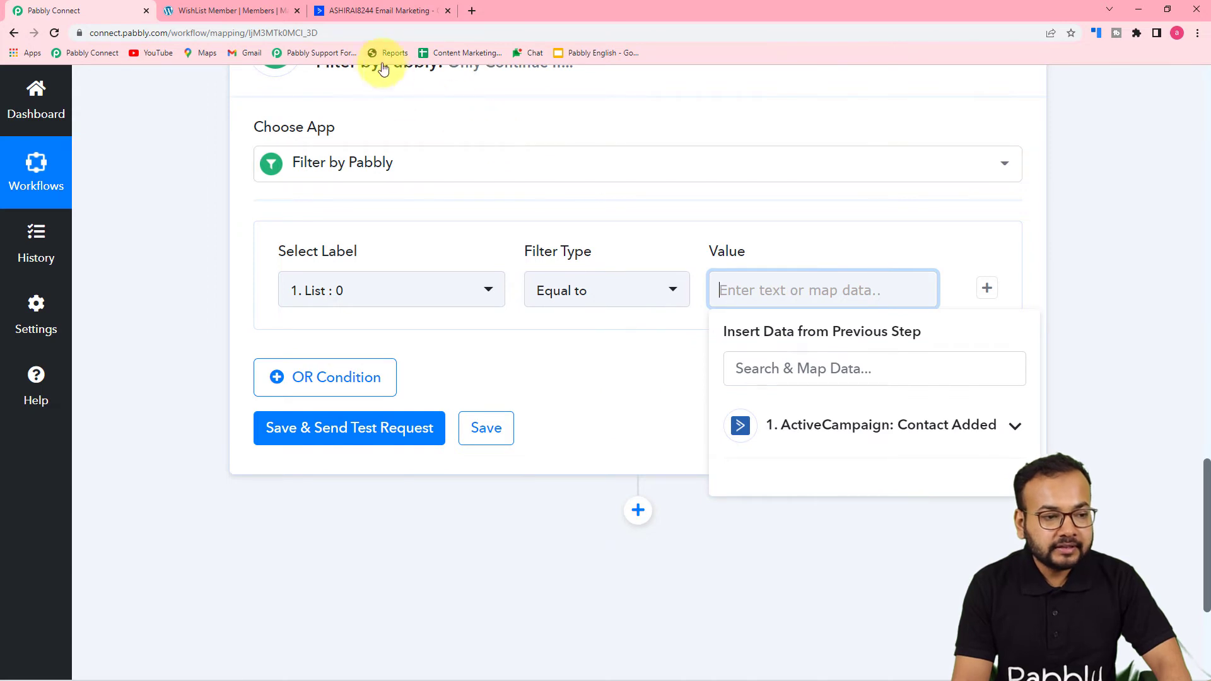
left_click(376, 12)
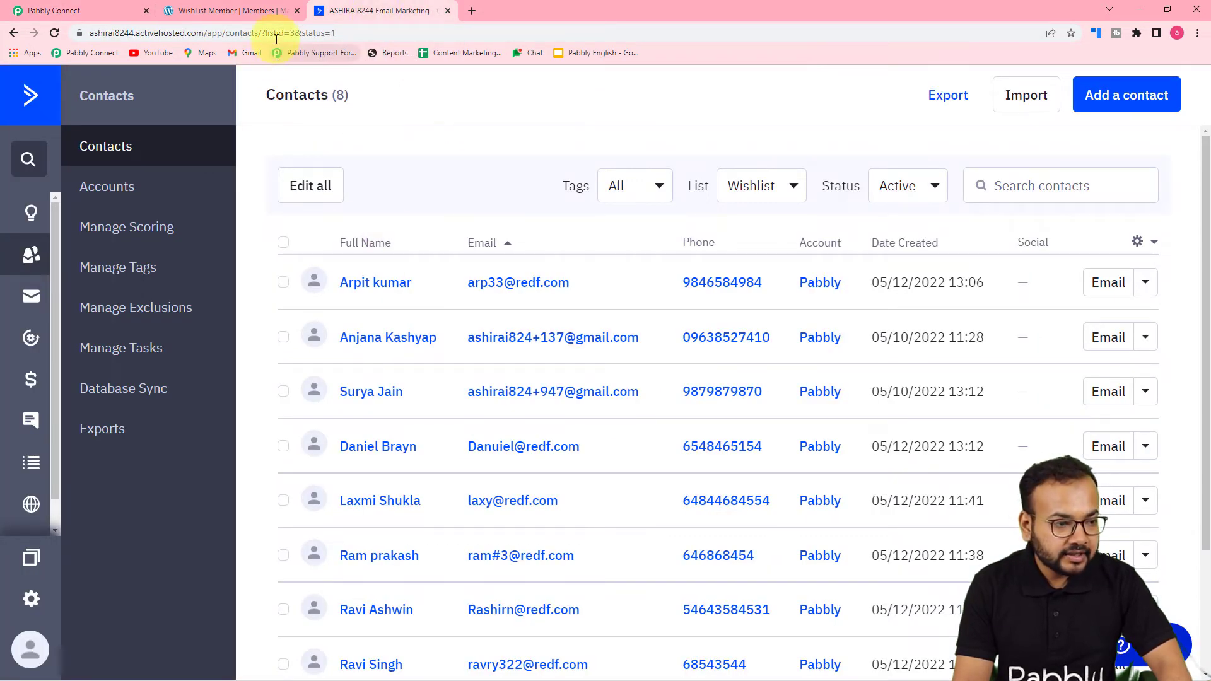
left_click(92, 5)
type("3")
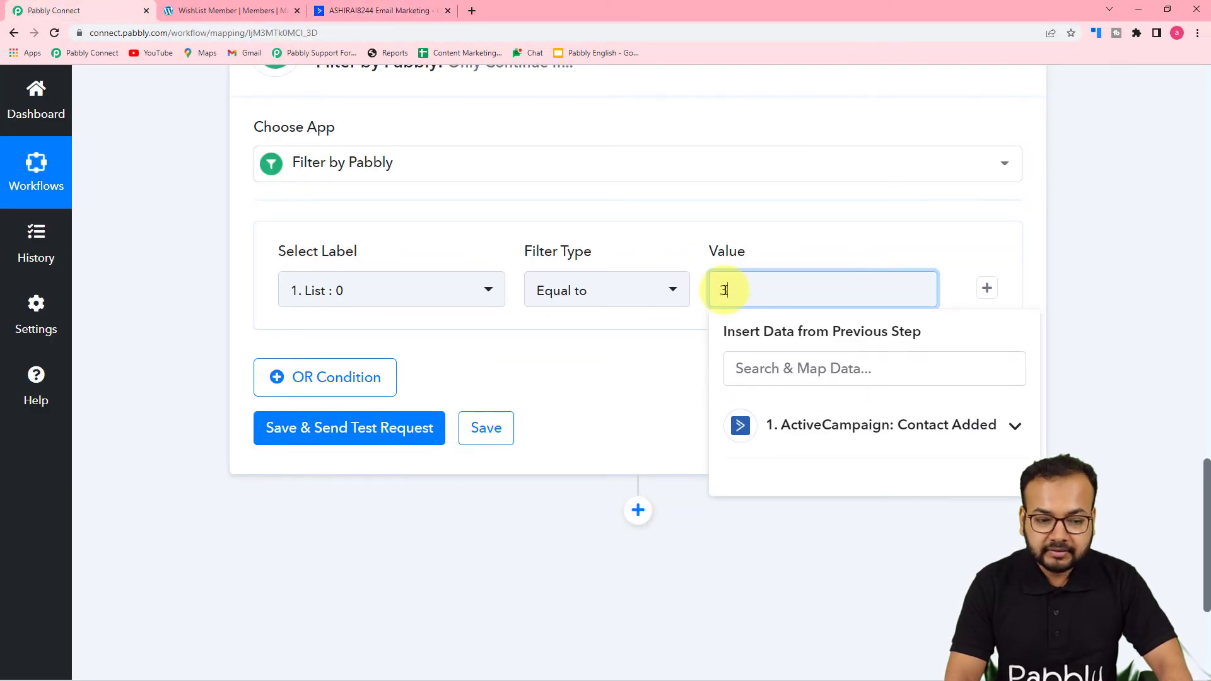
left_click(633, 411)
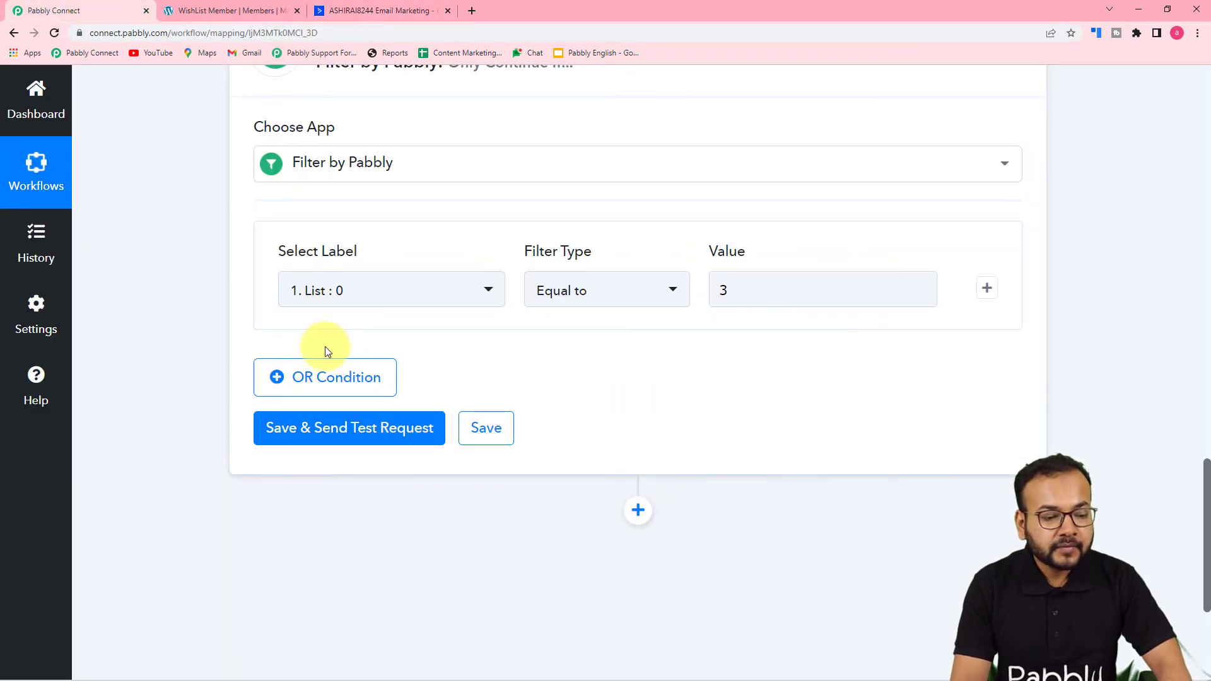
left_click(311, 429)
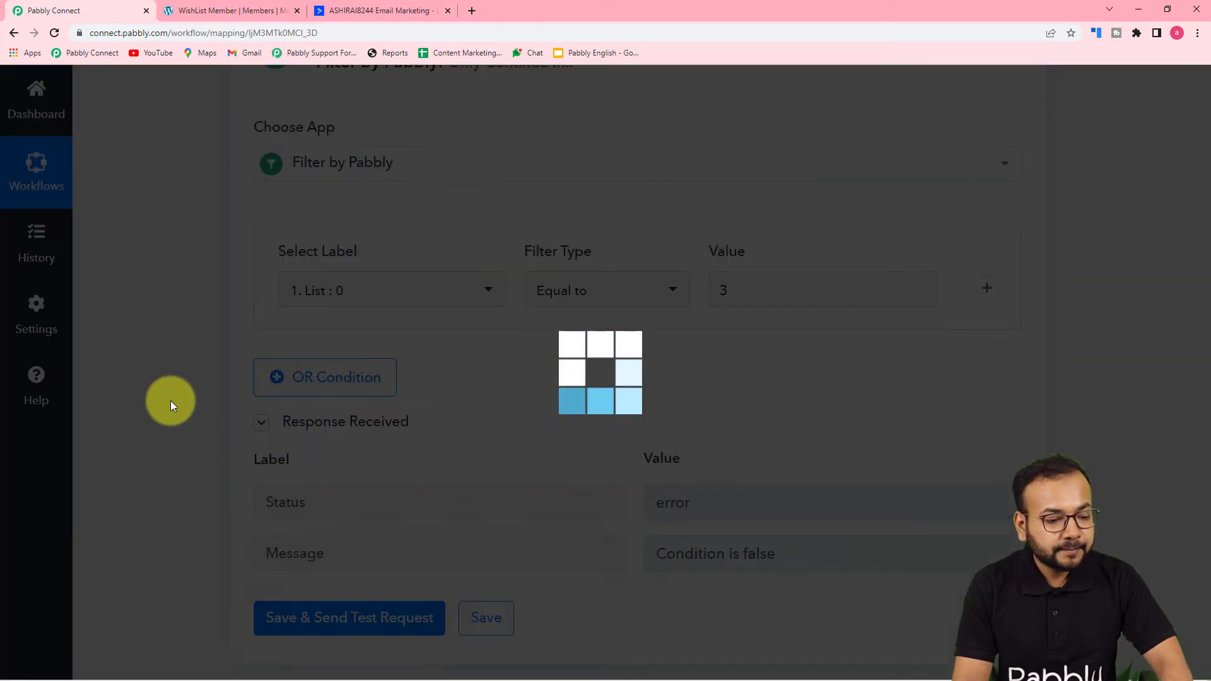
Step: Scroll through the trigger data and the filter's 'Condition is false' test result
scroll(171, 400, "down", 2)
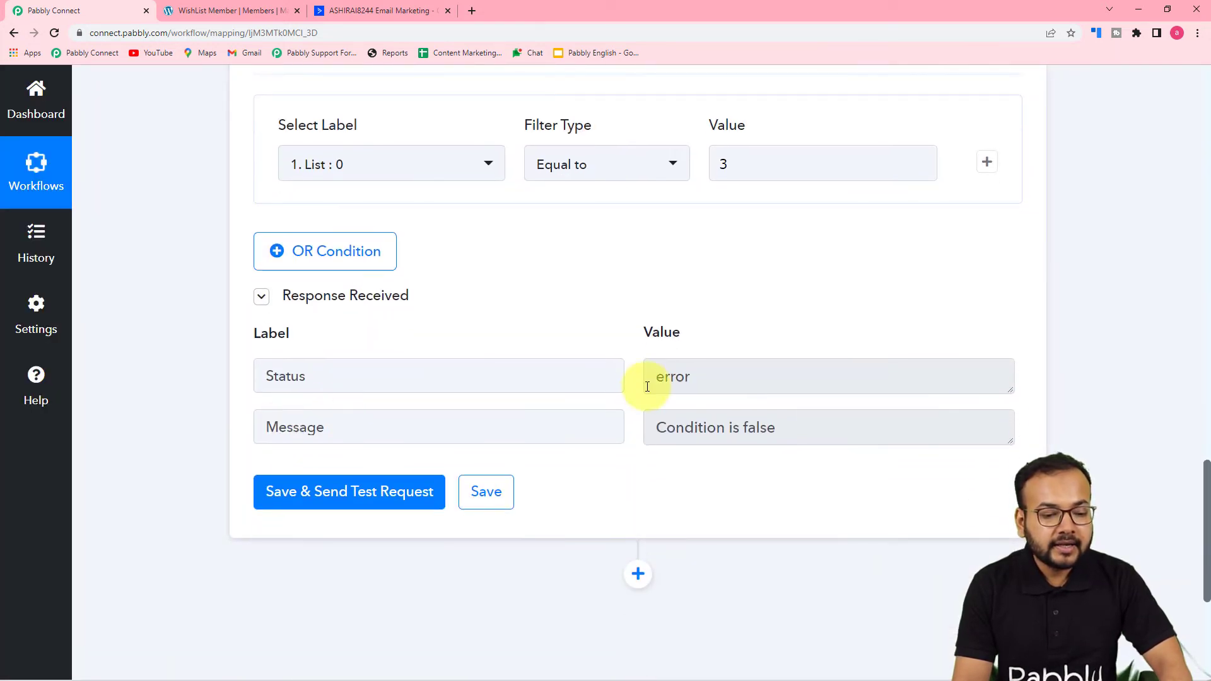
scroll(946, 520, "up", 2)
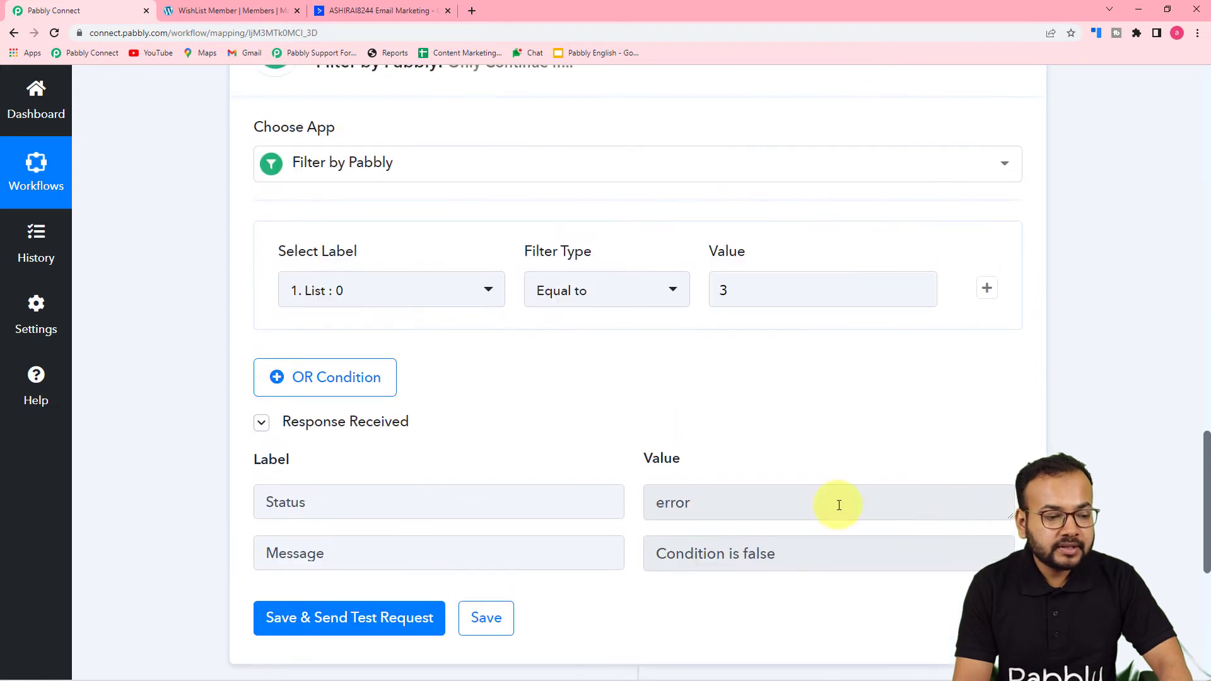
scroll(561, 434, "up", 9)
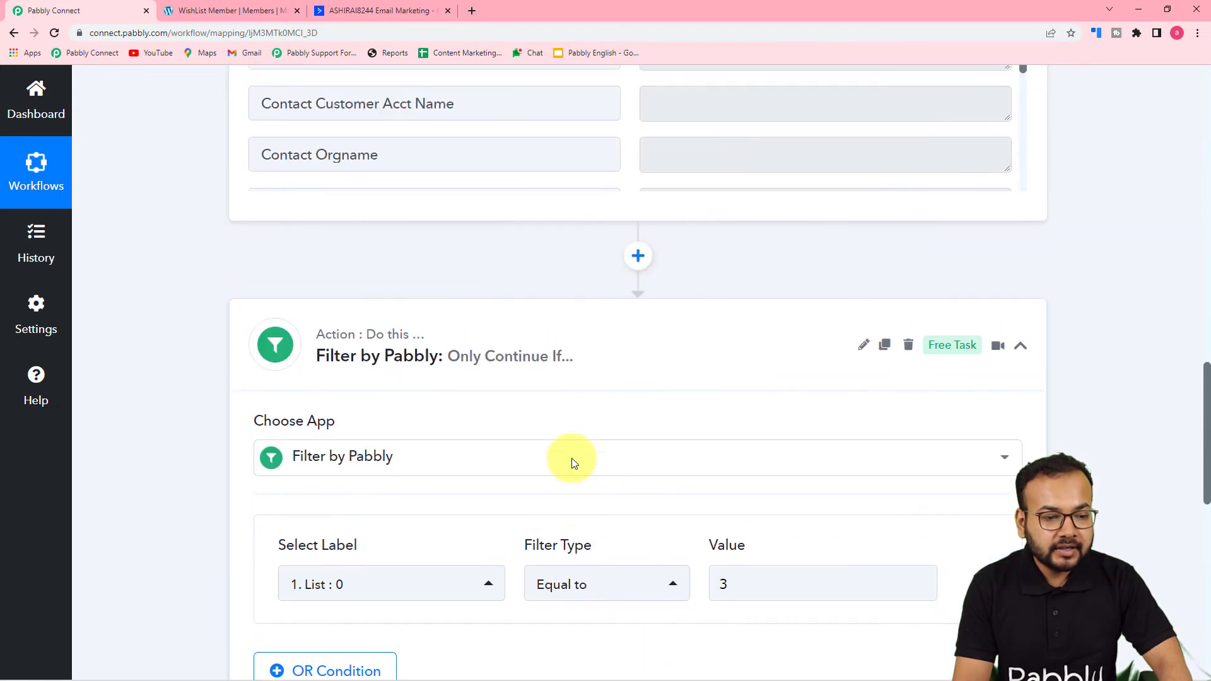
scroll(563, 441, "up", 2)
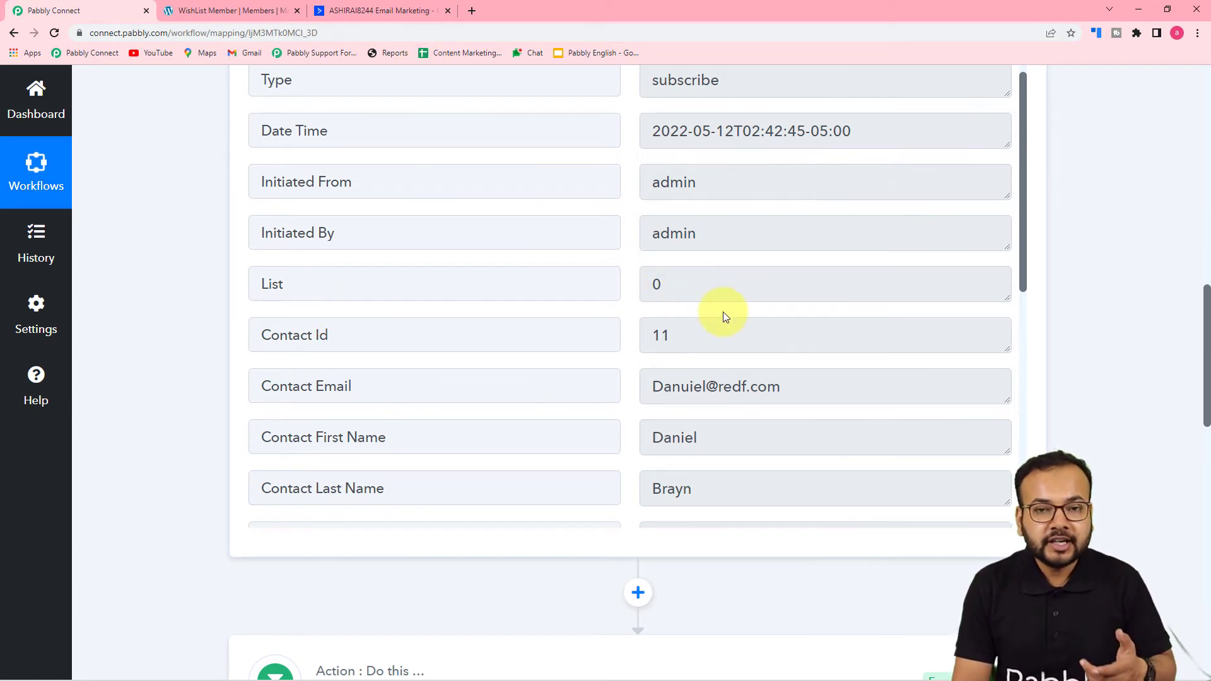
scroll(747, 395, "down", 6)
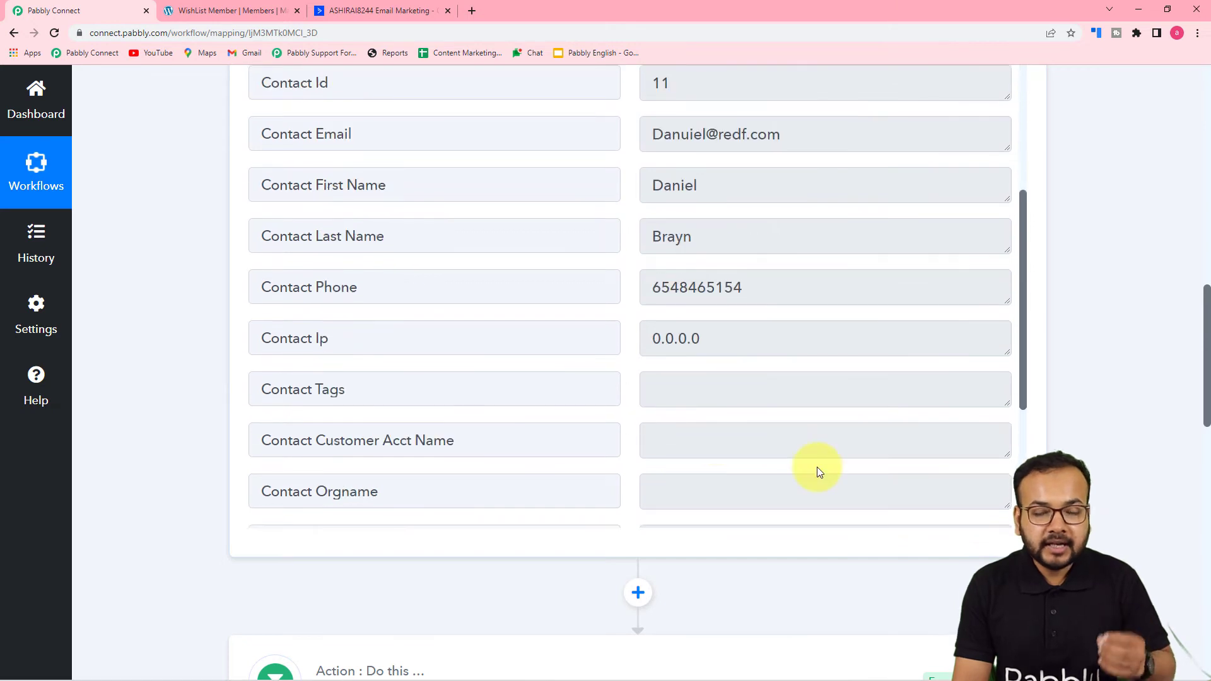
scroll(817, 468, "down", 3)
scroll(1076, 454, "down", 5)
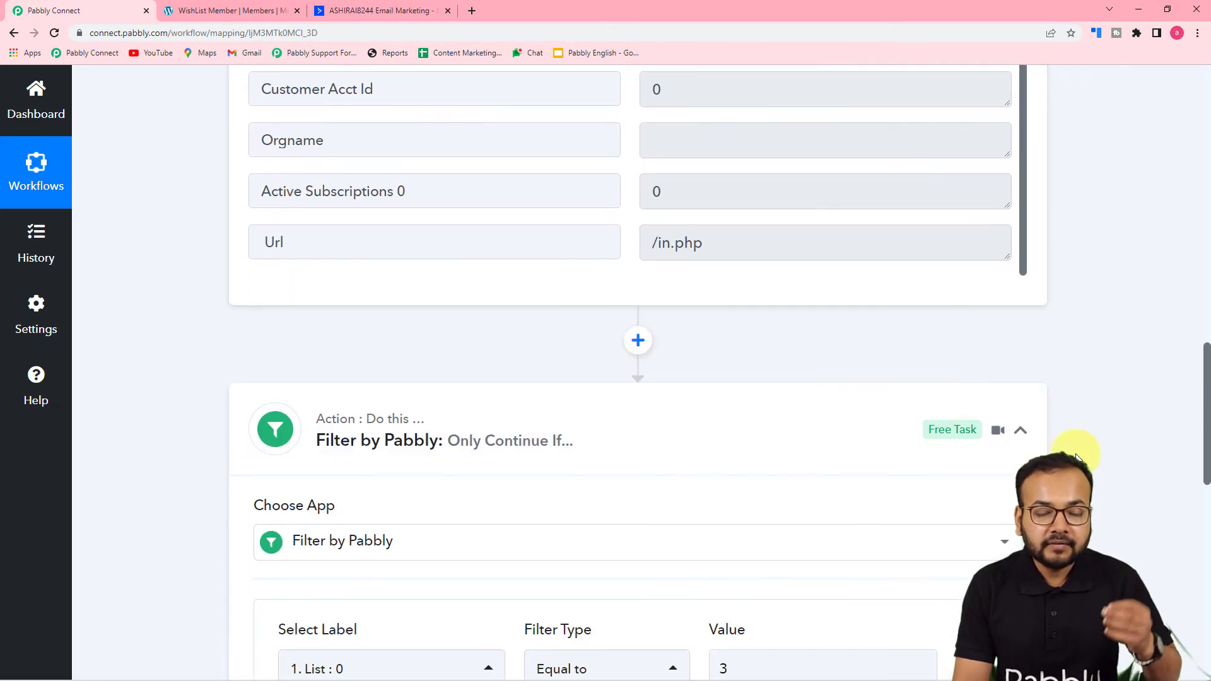
scroll(1076, 458, "down", 3)
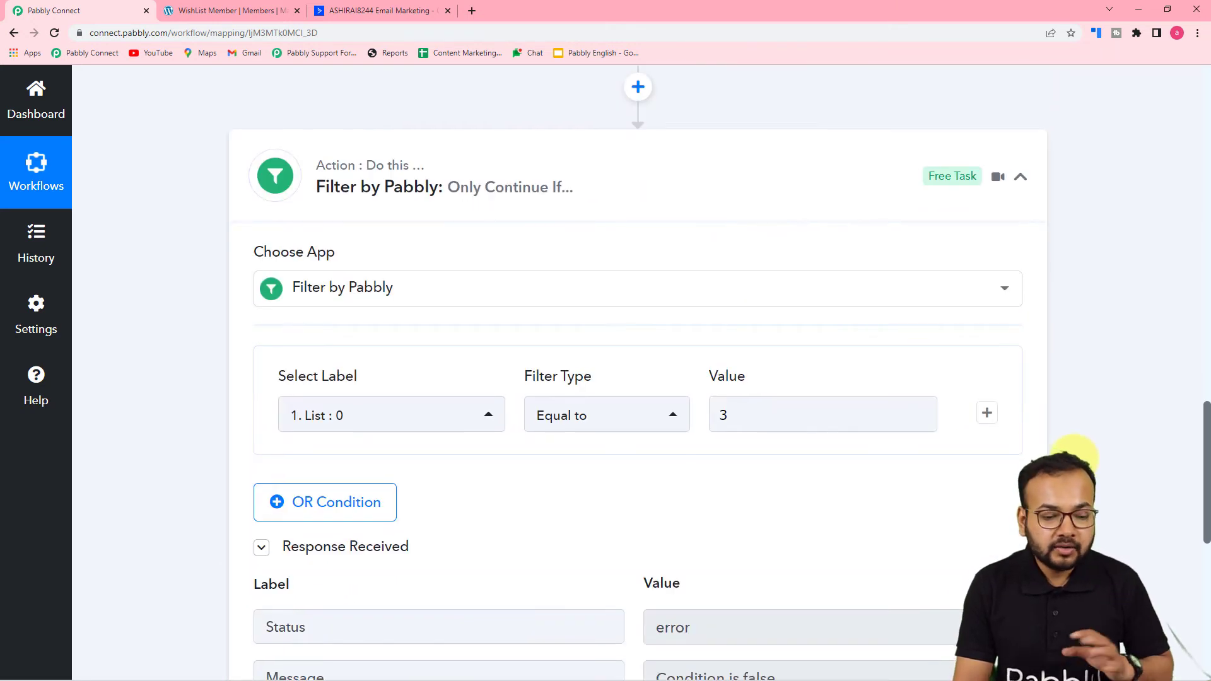
scroll(1075, 460, "down", 8)
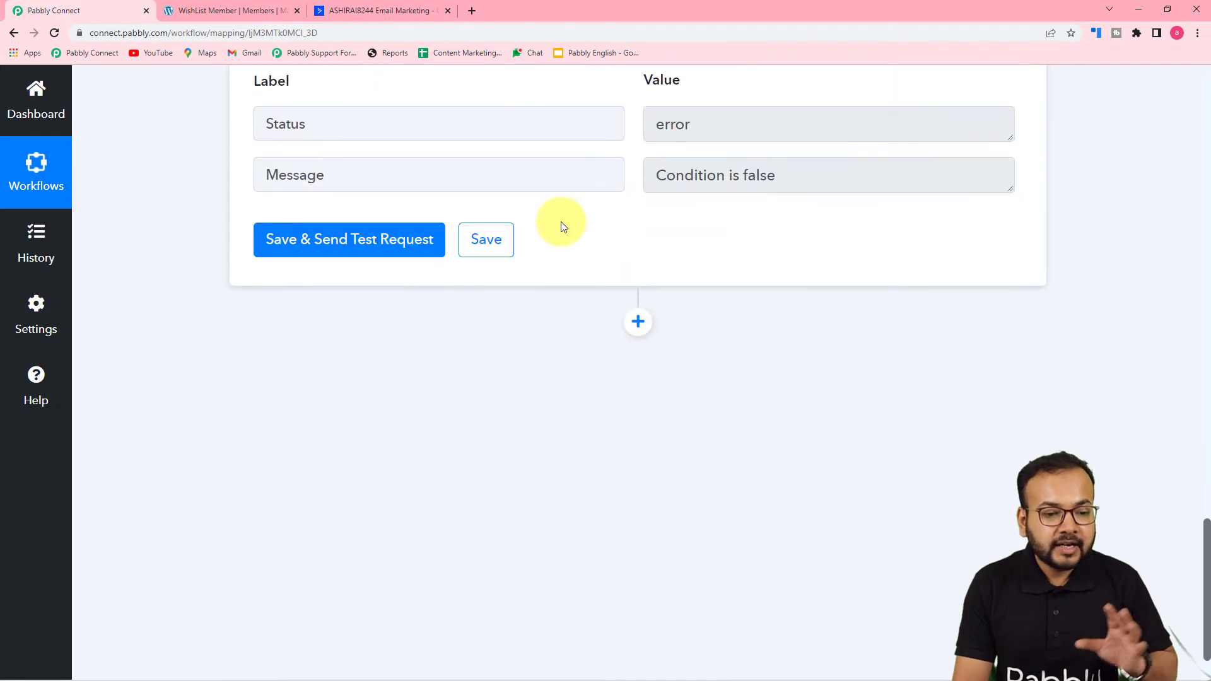
scroll(583, 246, "down", 2)
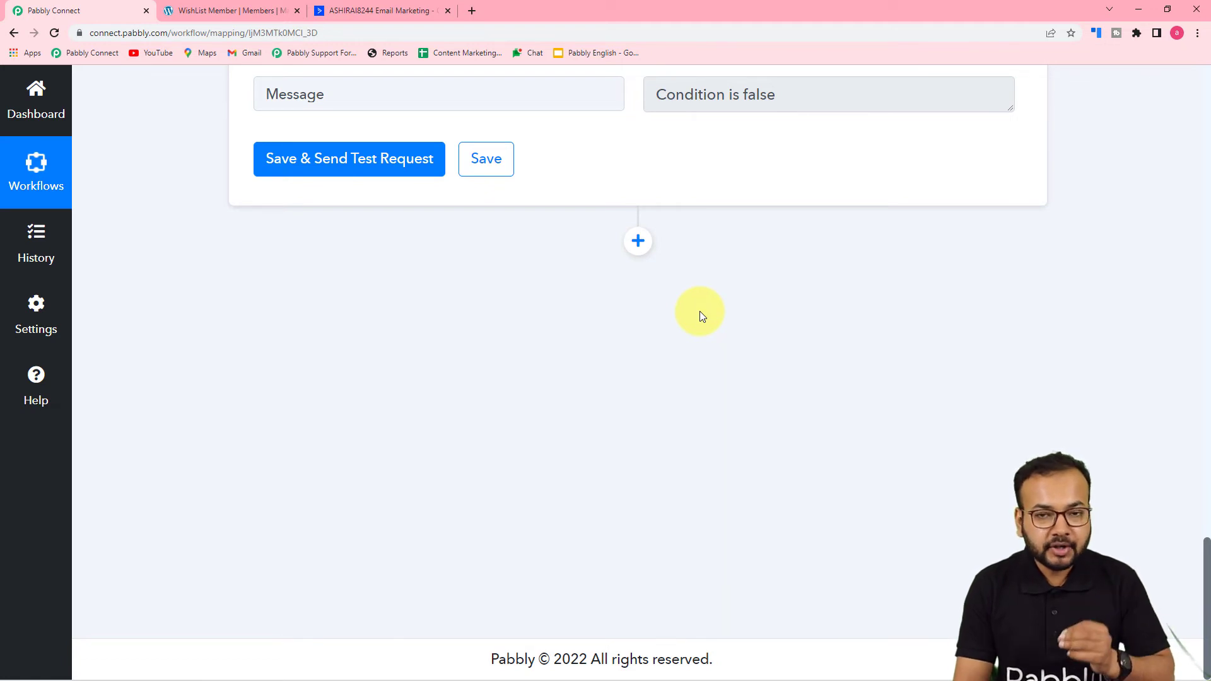
Step: Add an action step after the filter, searching 'wish' to choose Wishlist Member with event Create Member
left_click(638, 241)
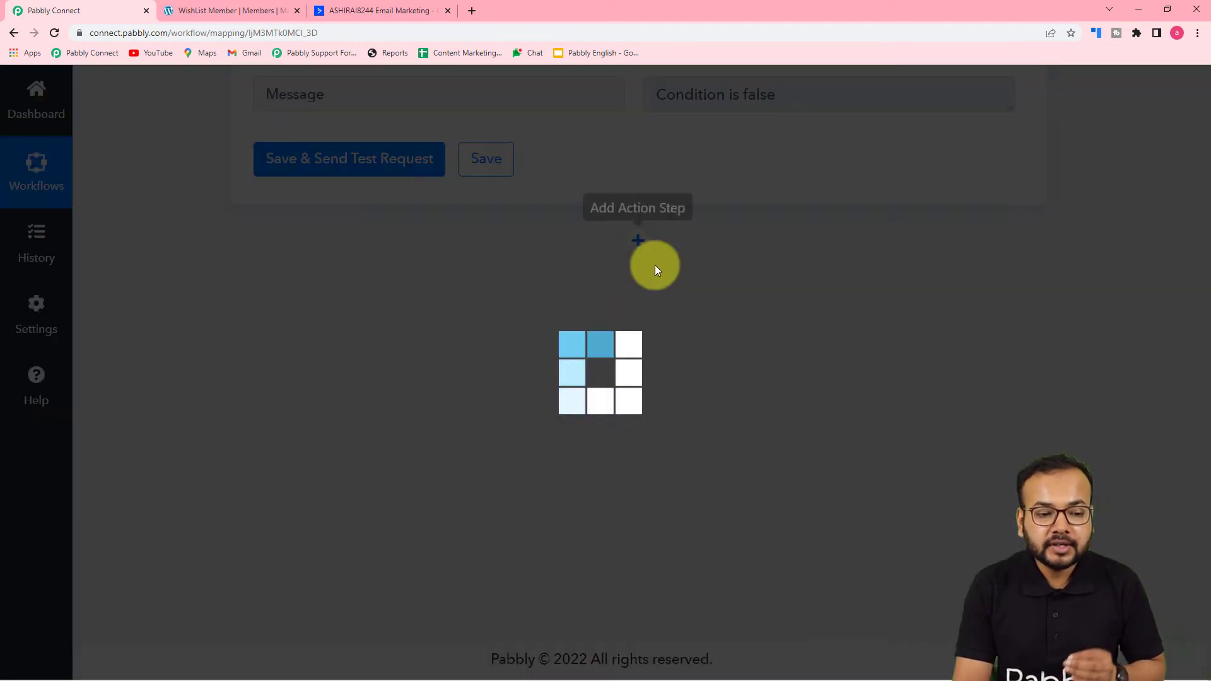
scroll(822, 350, "down", 3)
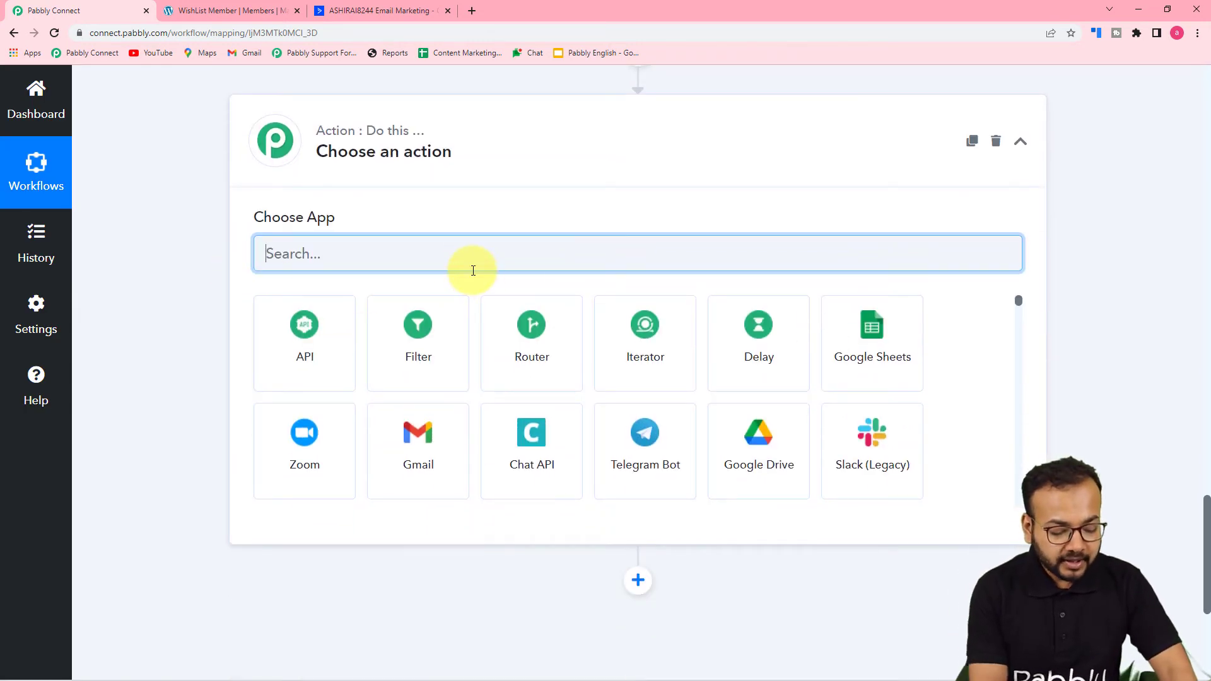
type("wish")
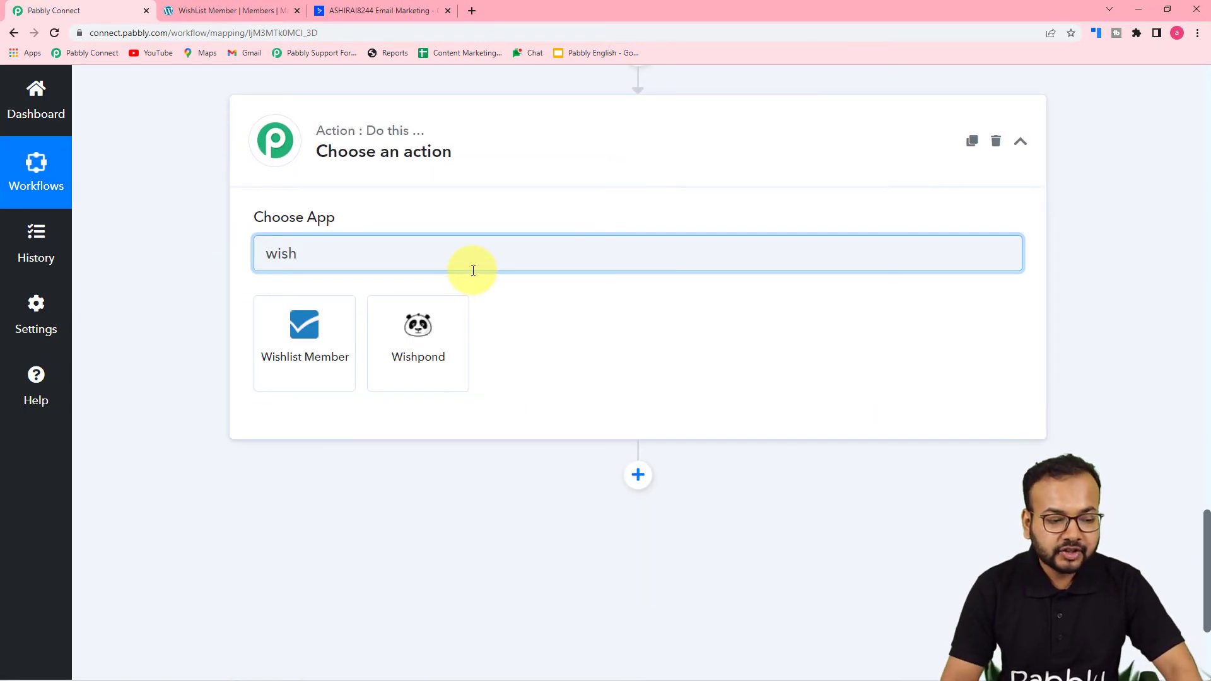
left_click(296, 363)
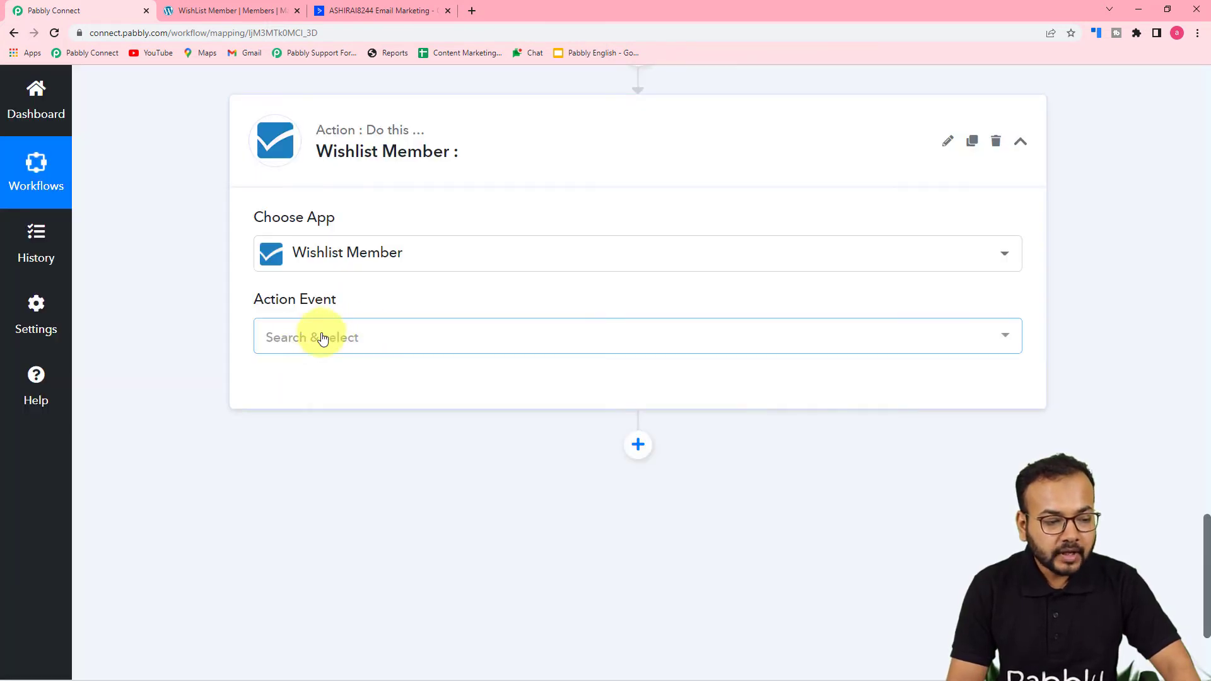
left_click(383, 339)
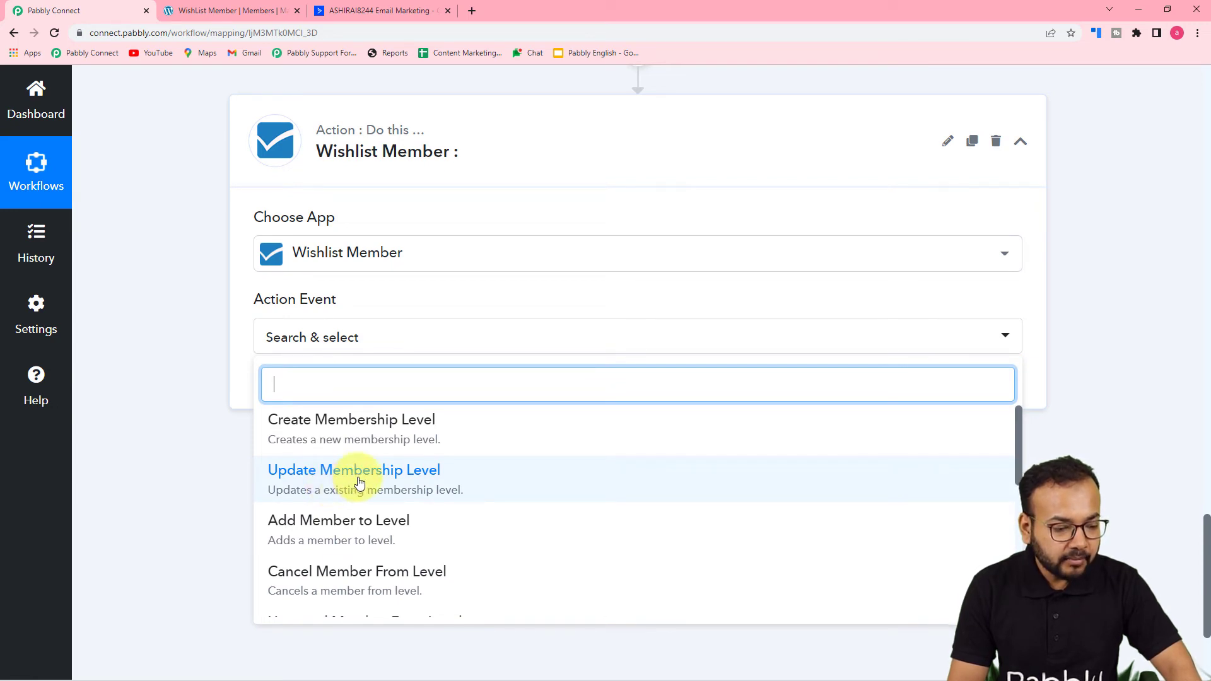
scroll(360, 483, "down", 5)
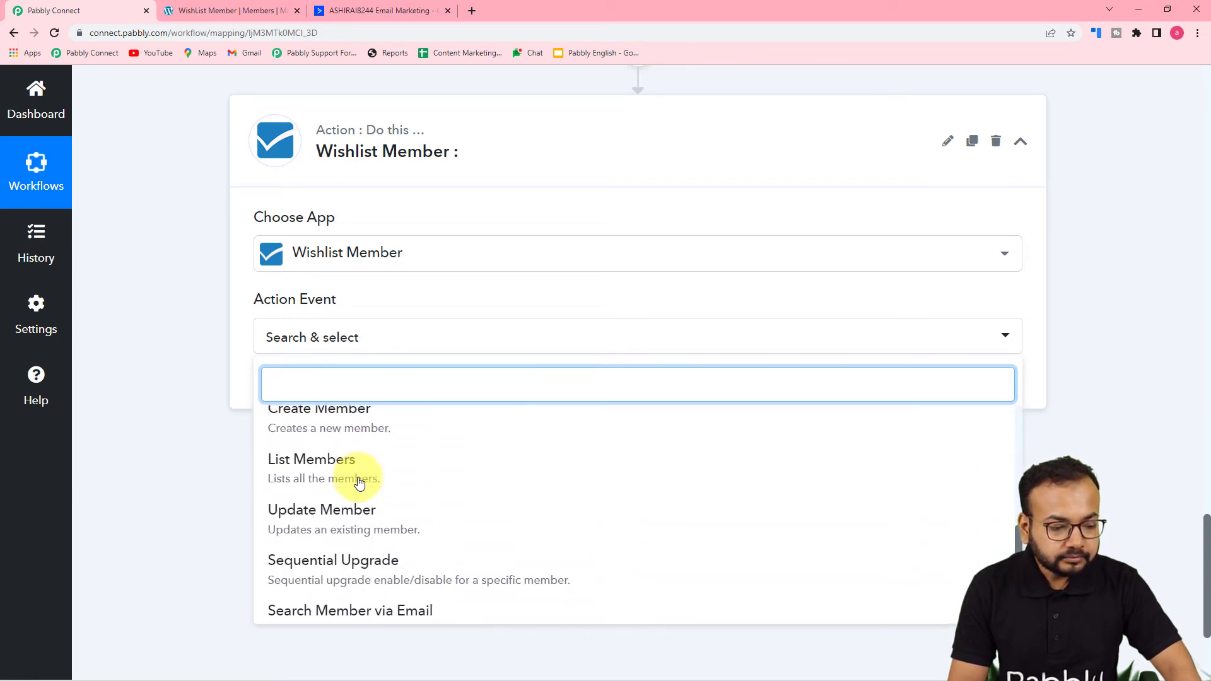
left_click(345, 431)
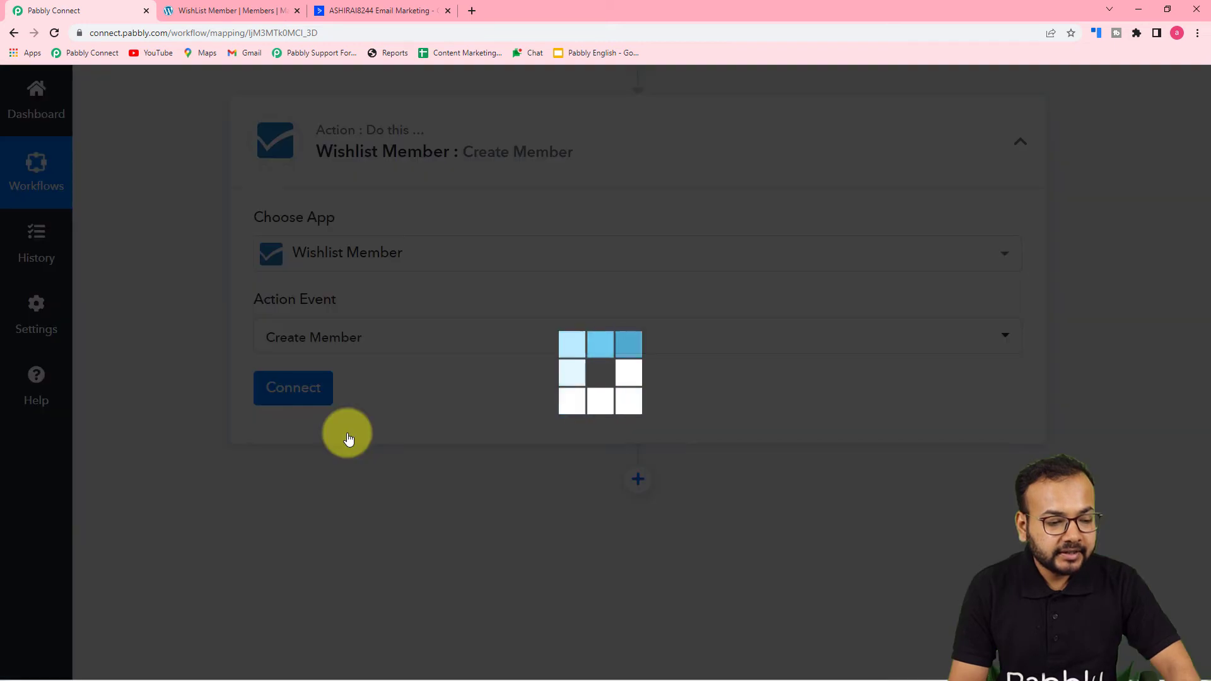
Step: Start a new Wishlist Member connection, then switch to the WordPress WishList Member admin tab
left_click(297, 389)
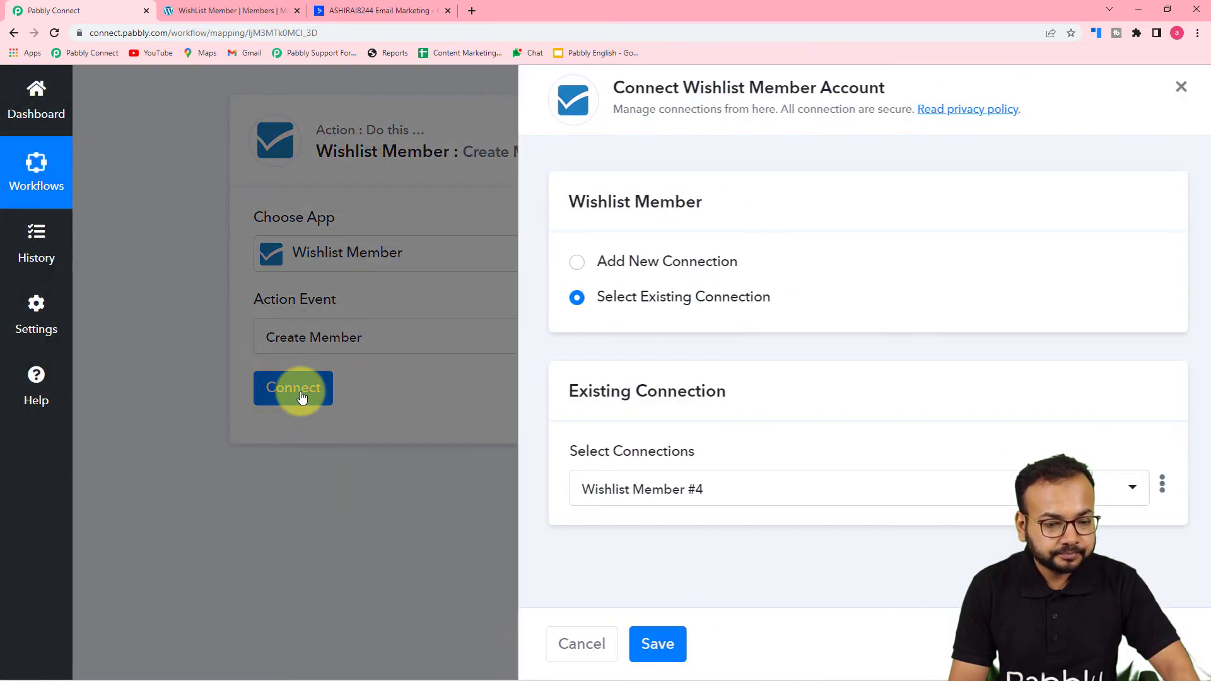
left_click(569, 264)
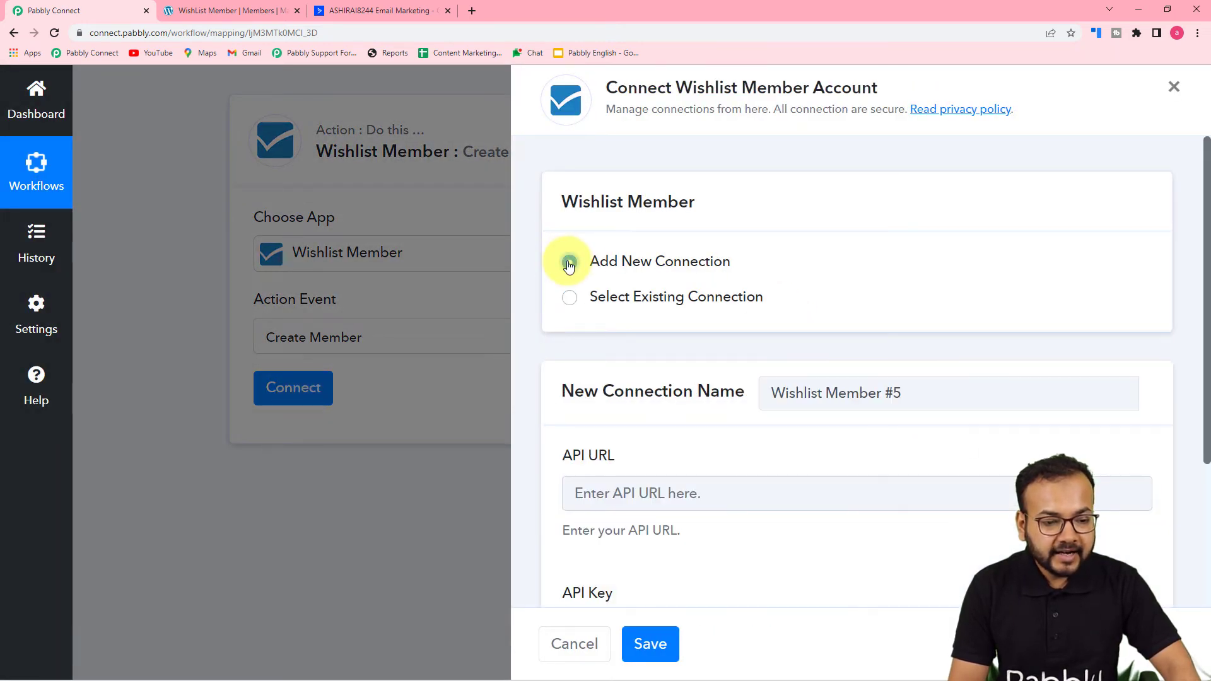
scroll(649, 384, "down", 3)
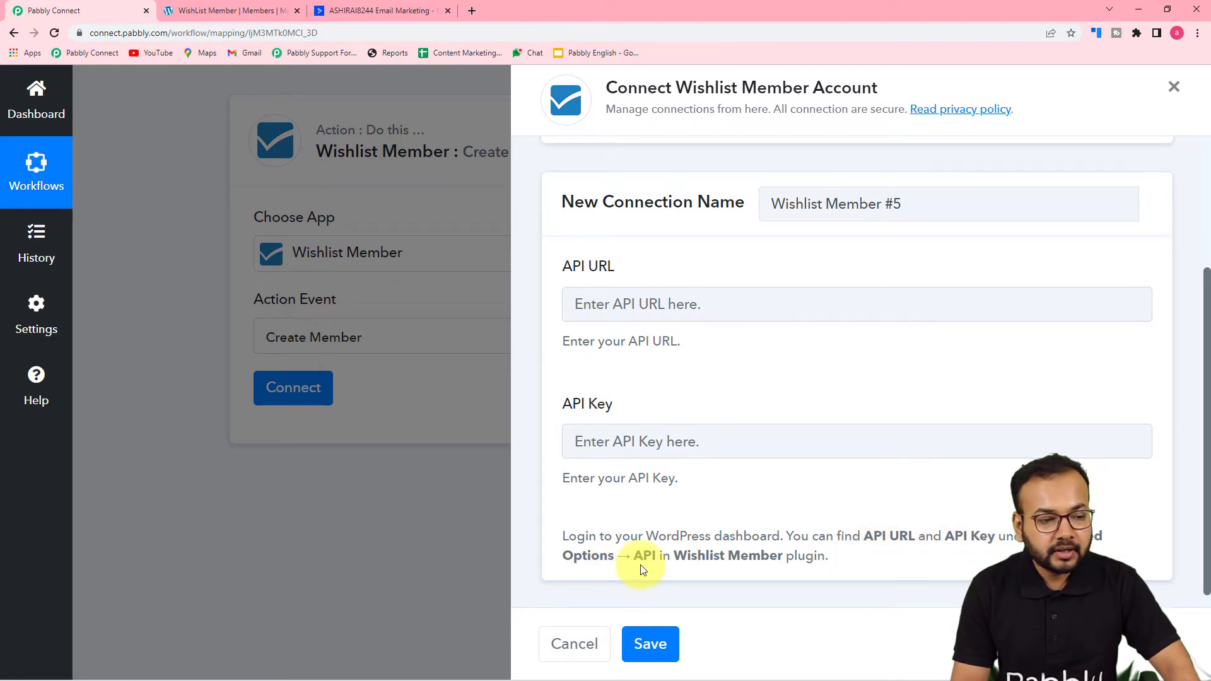
left_click(231, 12)
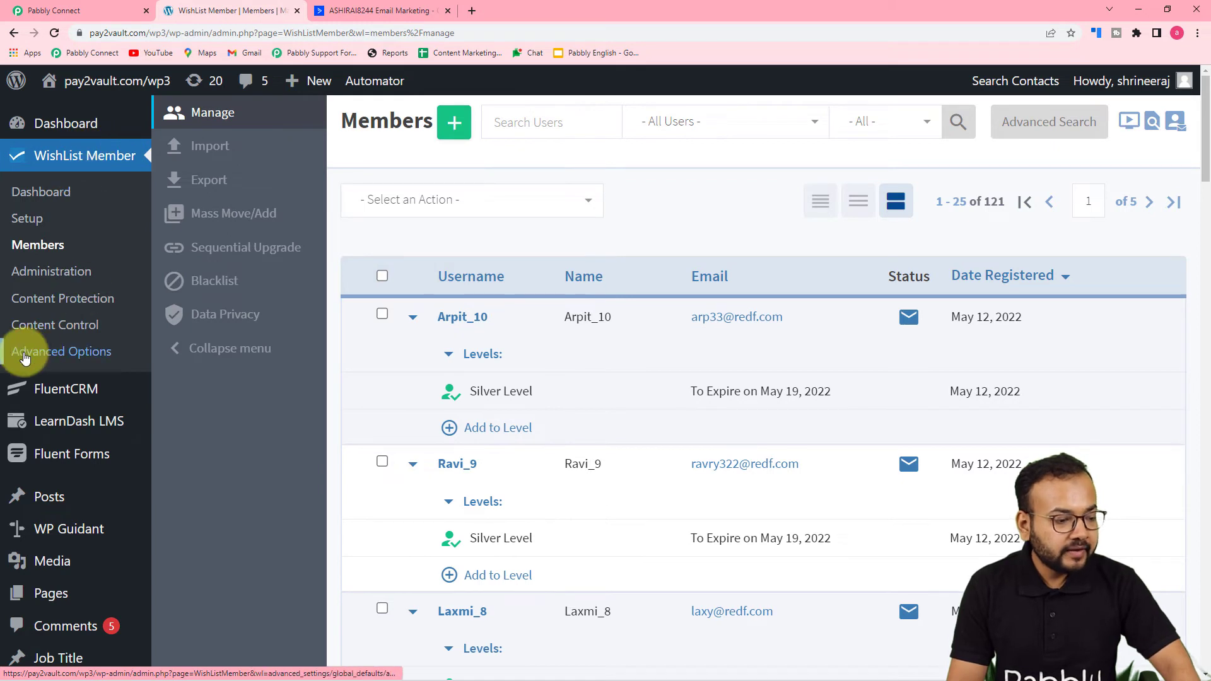
Step: Copy the API URL from WishList Member Advanced Options > API into the Pabbly connection form
left_click(65, 353)
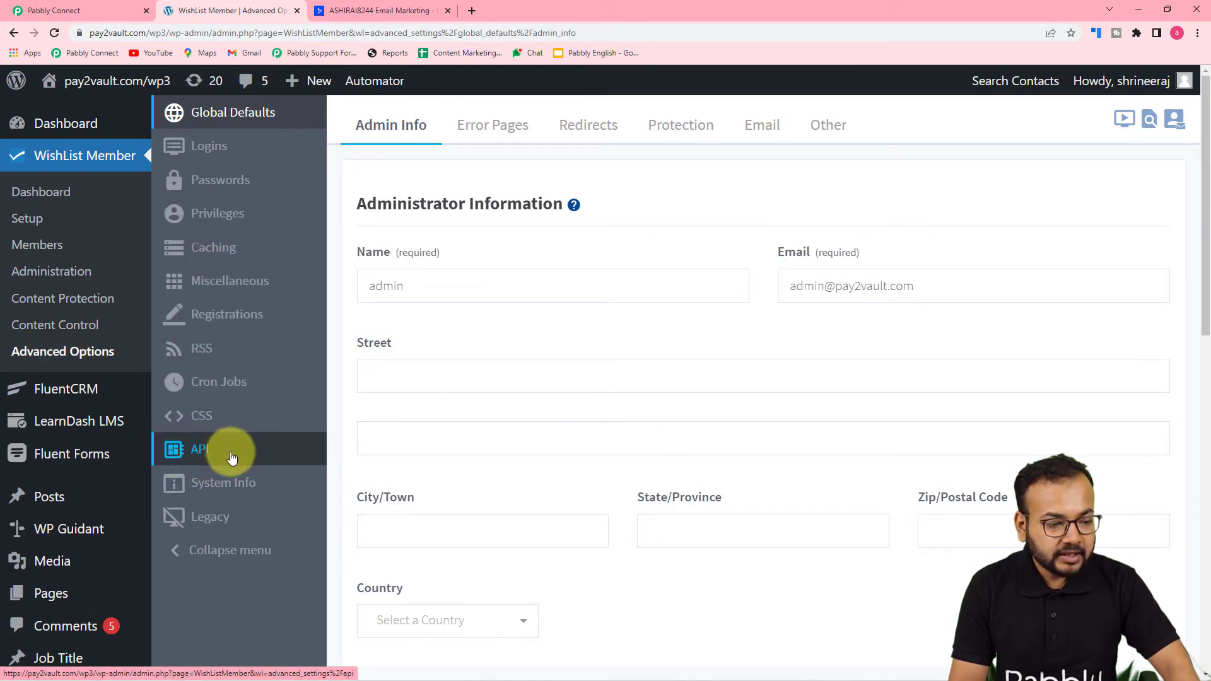
left_click(200, 455)
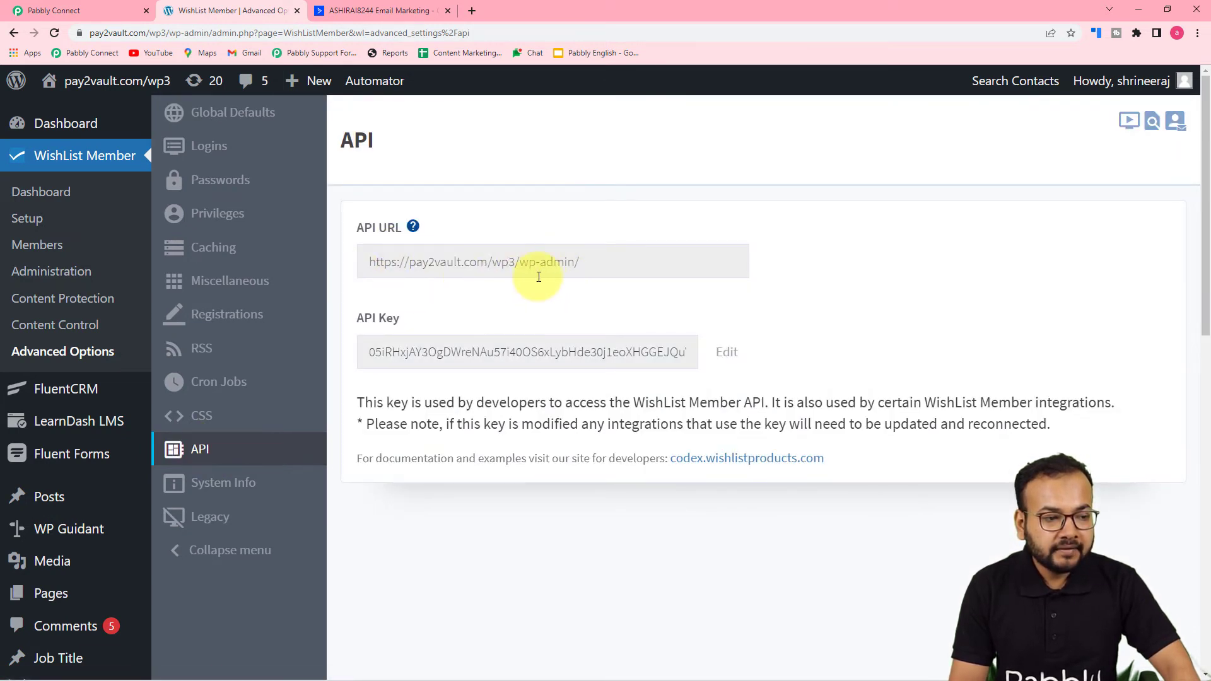
left_click(57, 11)
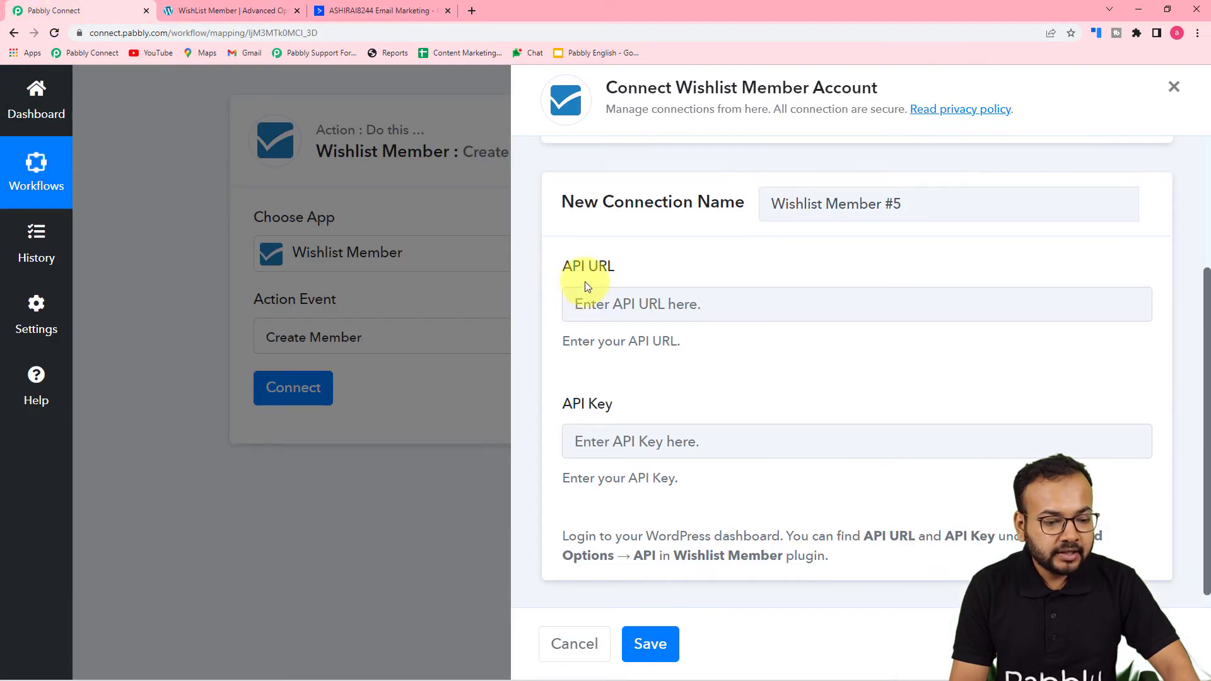
left_click(256, 12)
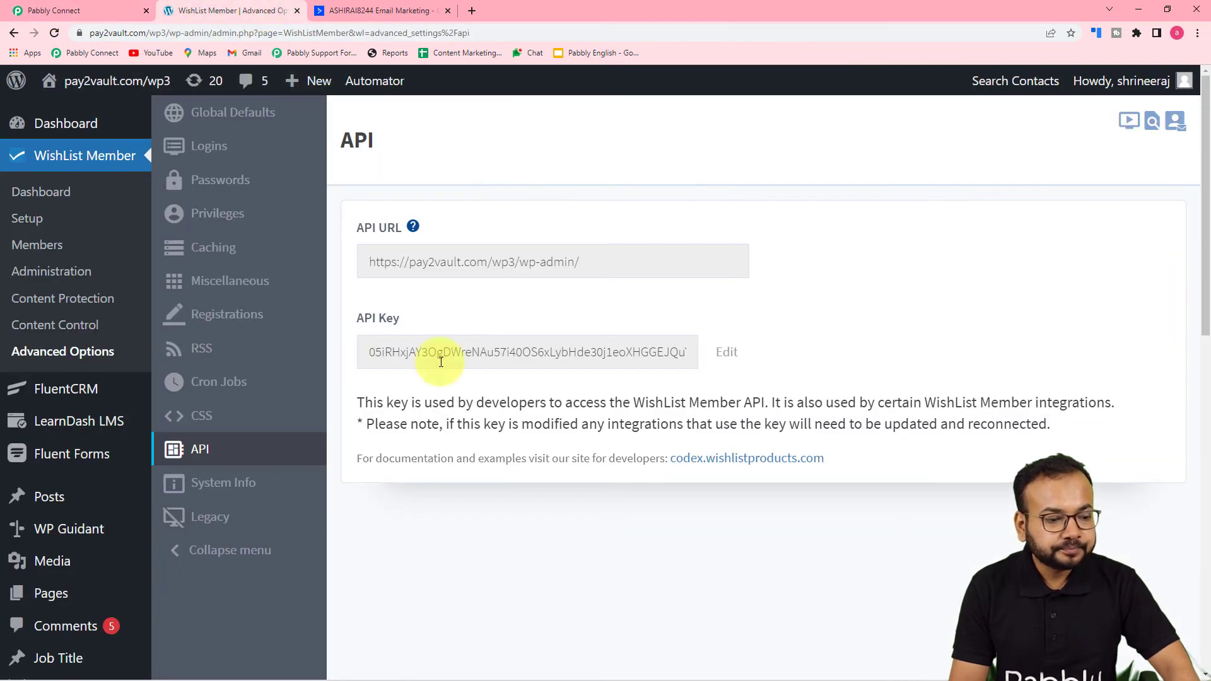
left_click(556, 263)
key("ctrl+c")
right_click(558, 265)
left_click(561, 276)
left_click(58, 9)
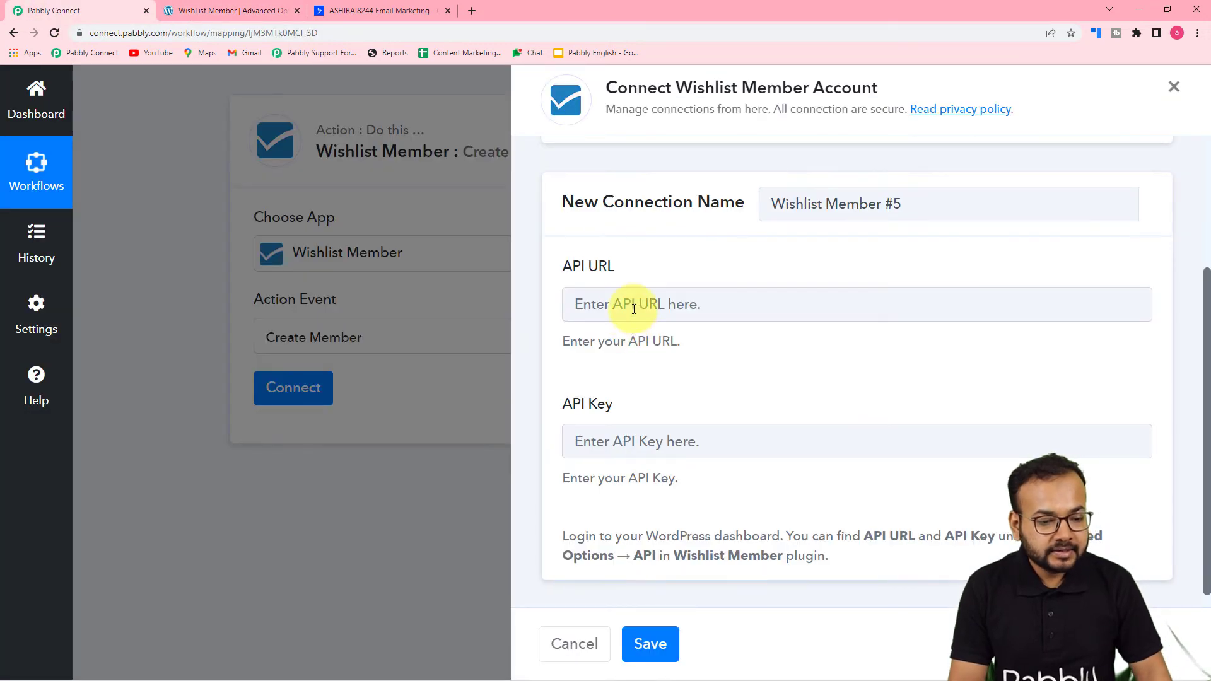
right_click(634, 308)
left_click(662, 411)
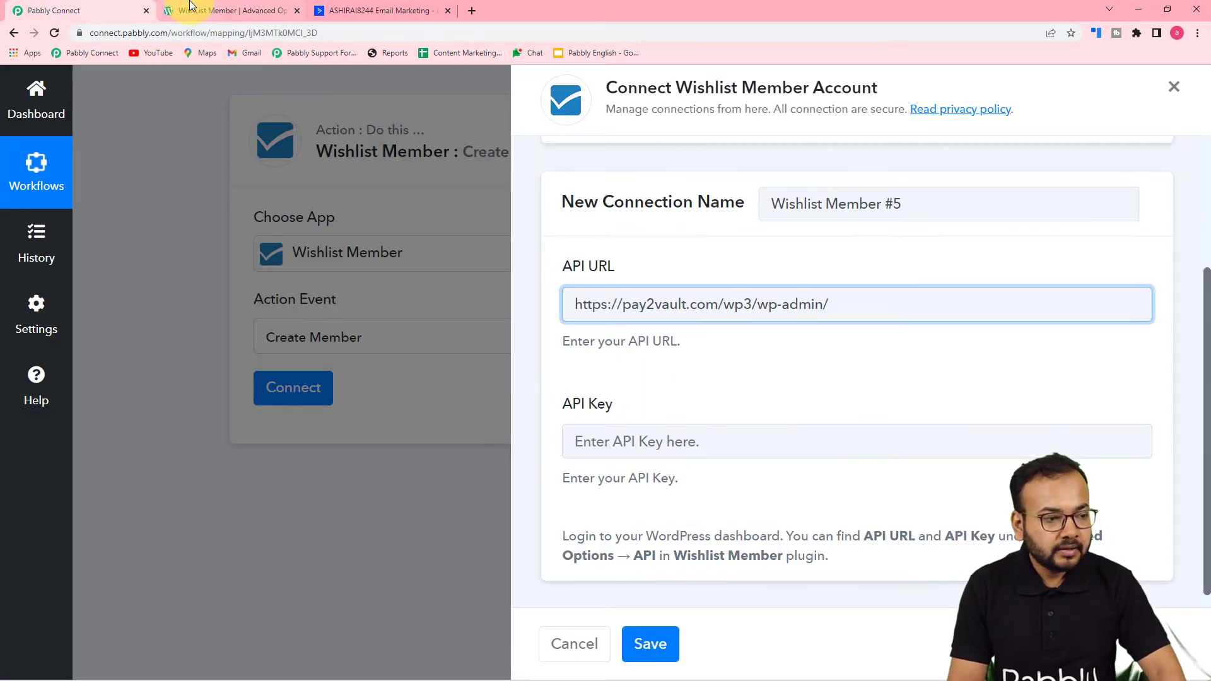
Step: Copy the WishList Member API key into the connection's API Key field and save the connection
left_click(196, 11)
left_click(506, 355)
right_click(530, 353)
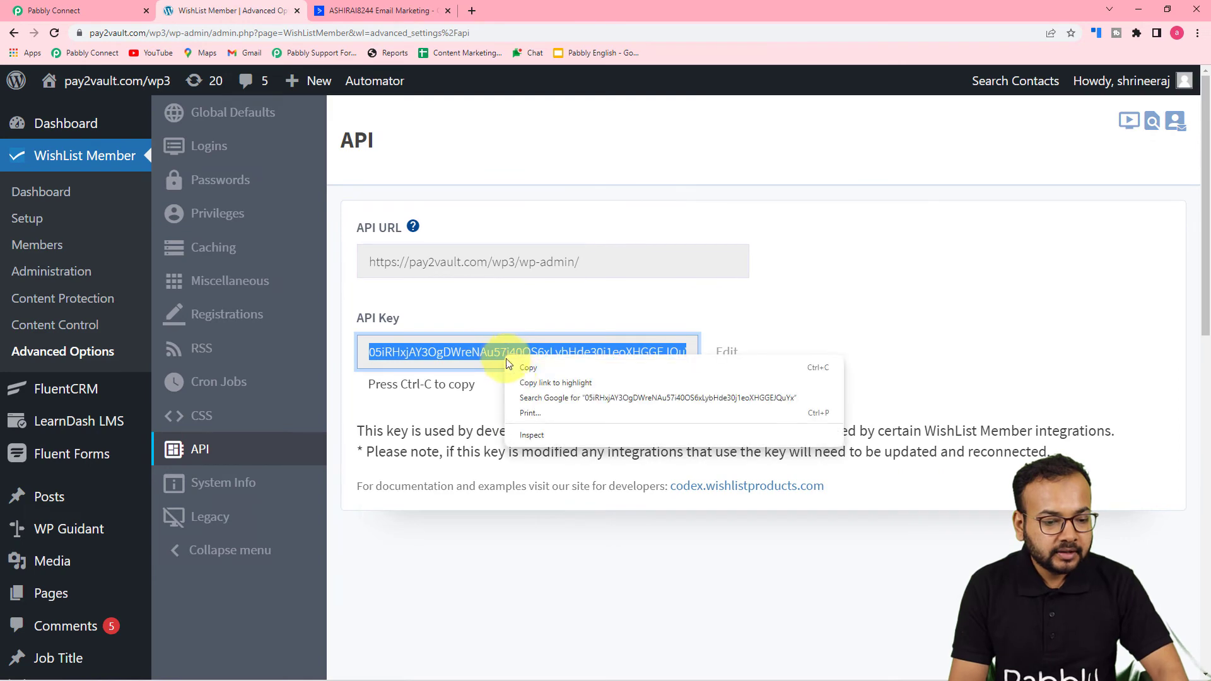
left_click(567, 364)
left_click(121, 9)
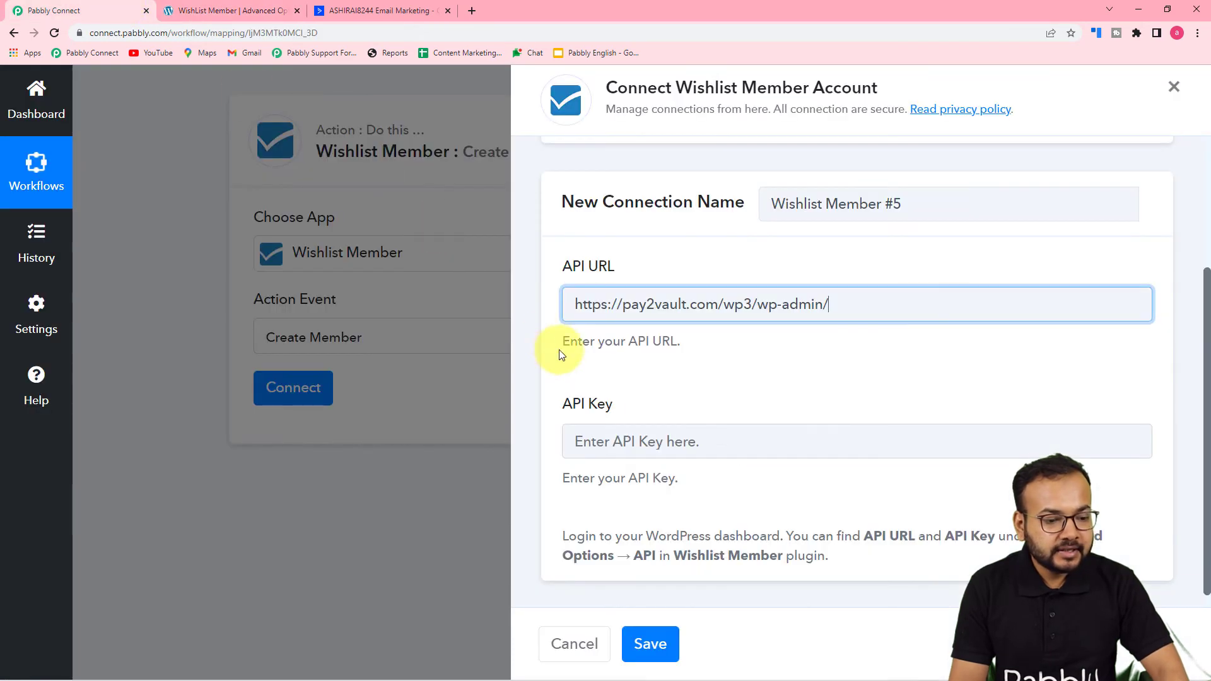
right_click(610, 440)
left_click(641, 538)
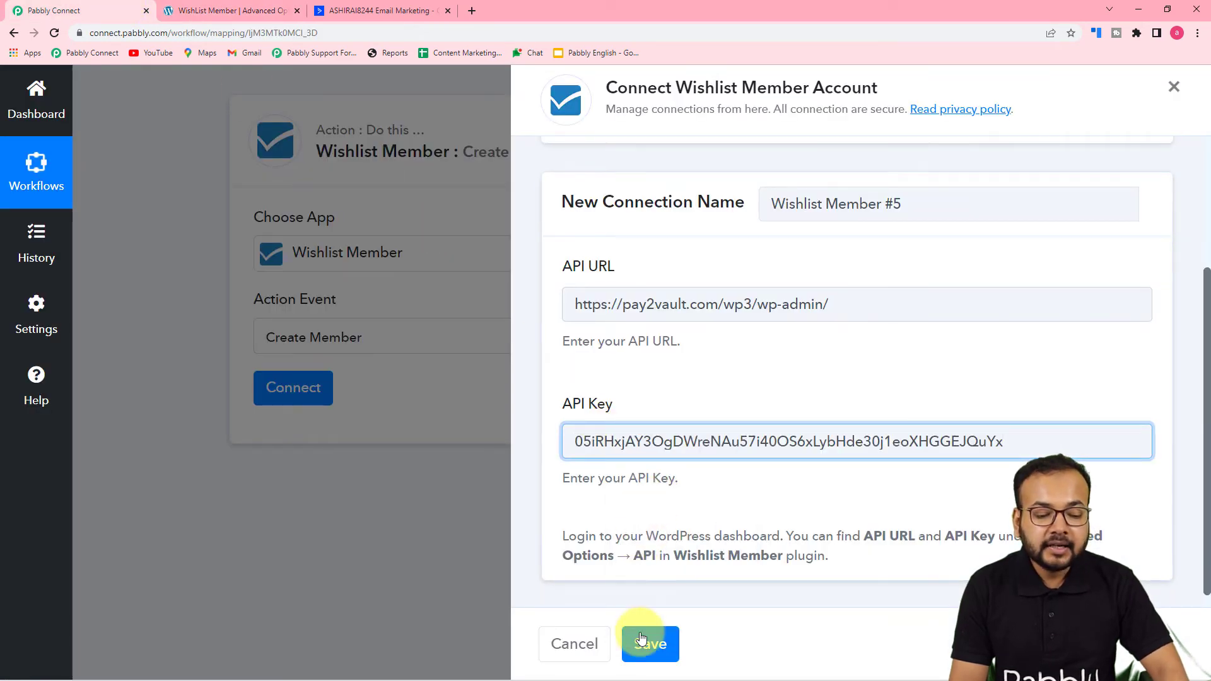
left_click(650, 644)
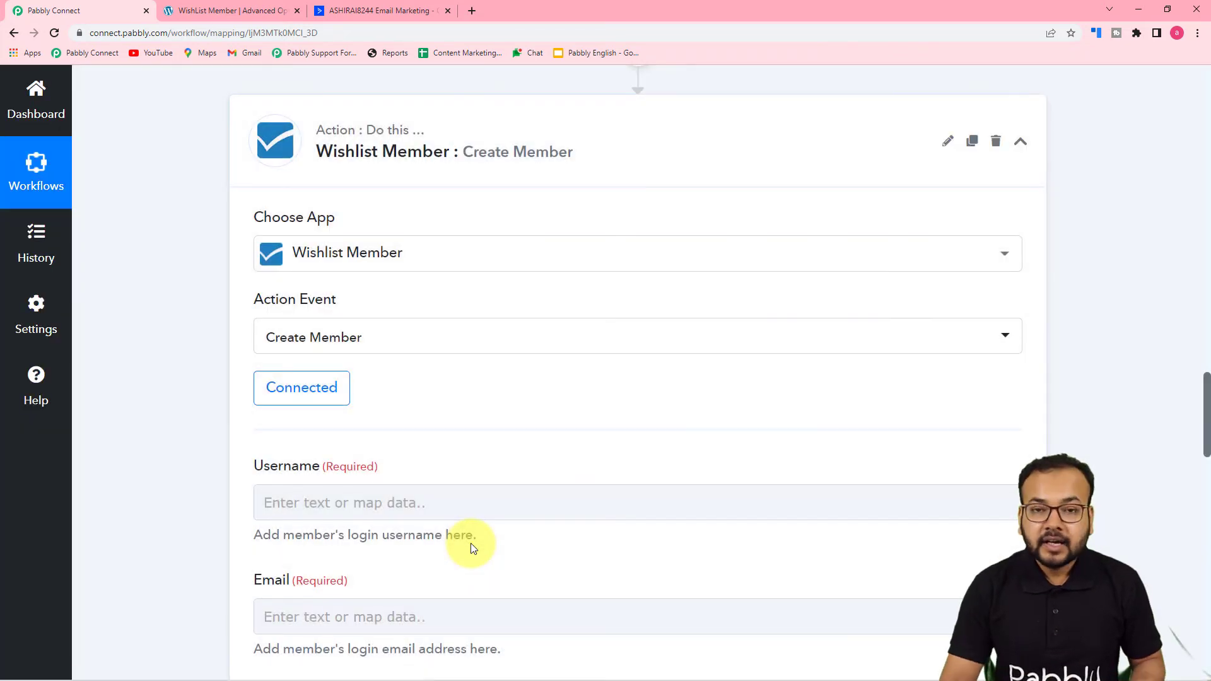
scroll(609, 303, "down", 1)
scroll(609, 303, "down", 4)
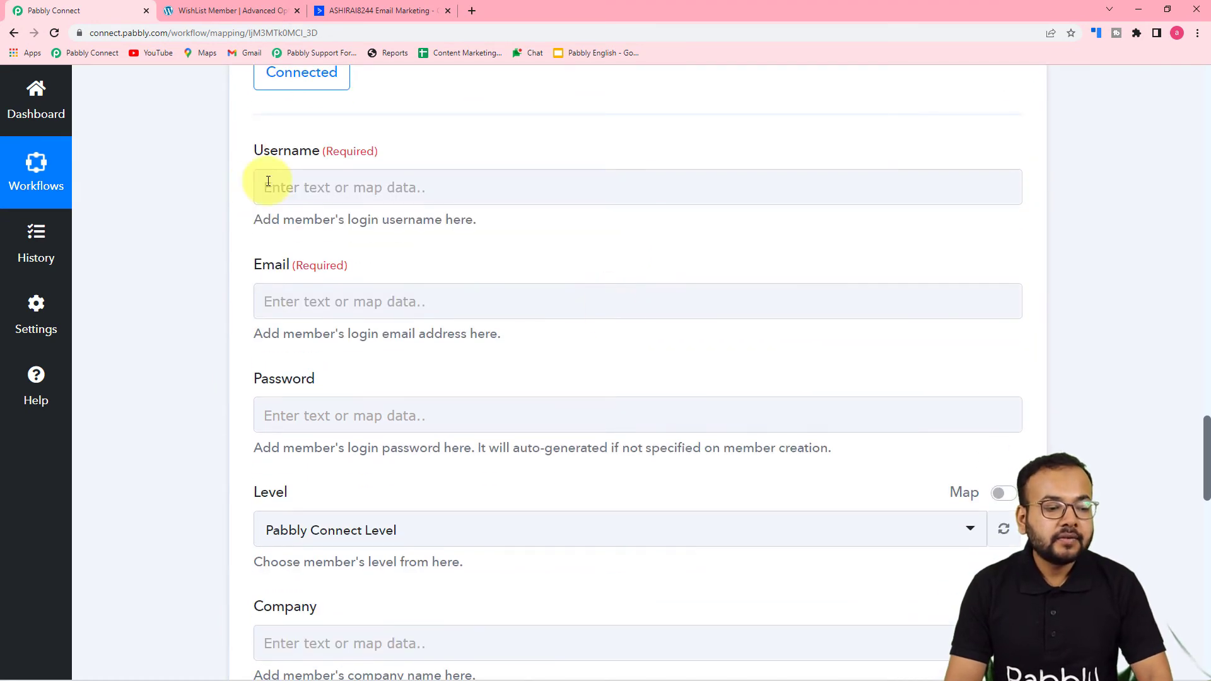
scroll(424, 316, "down", 1)
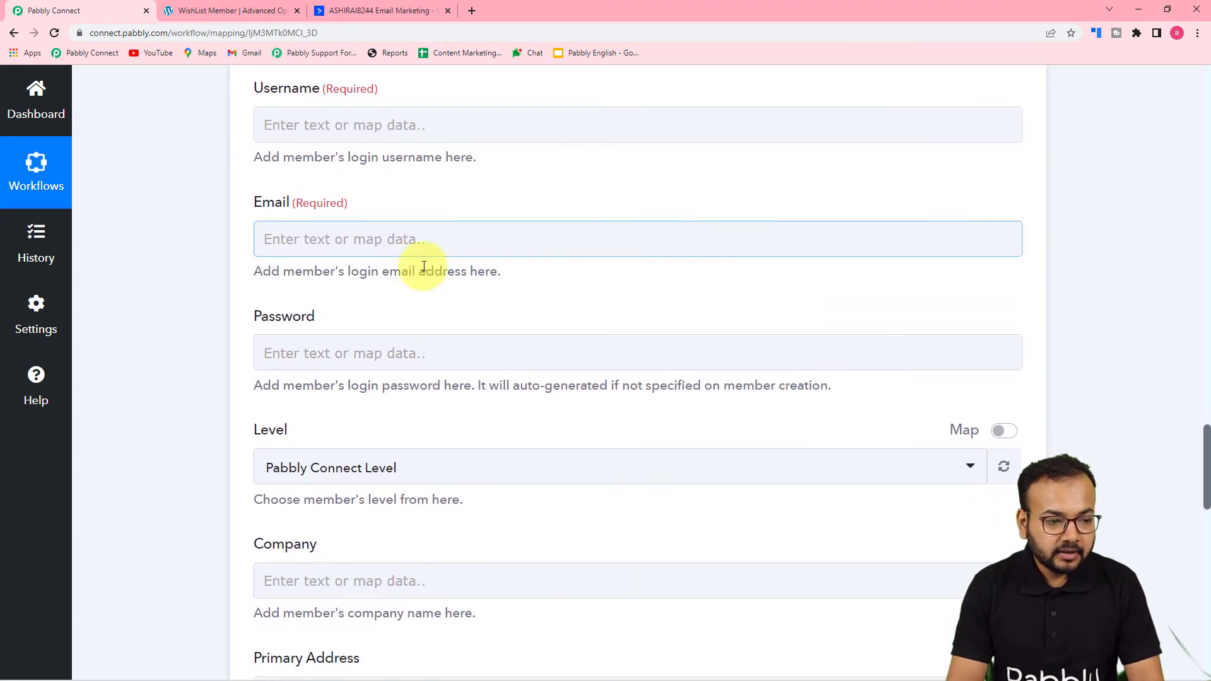
scroll(424, 266, "up", 1)
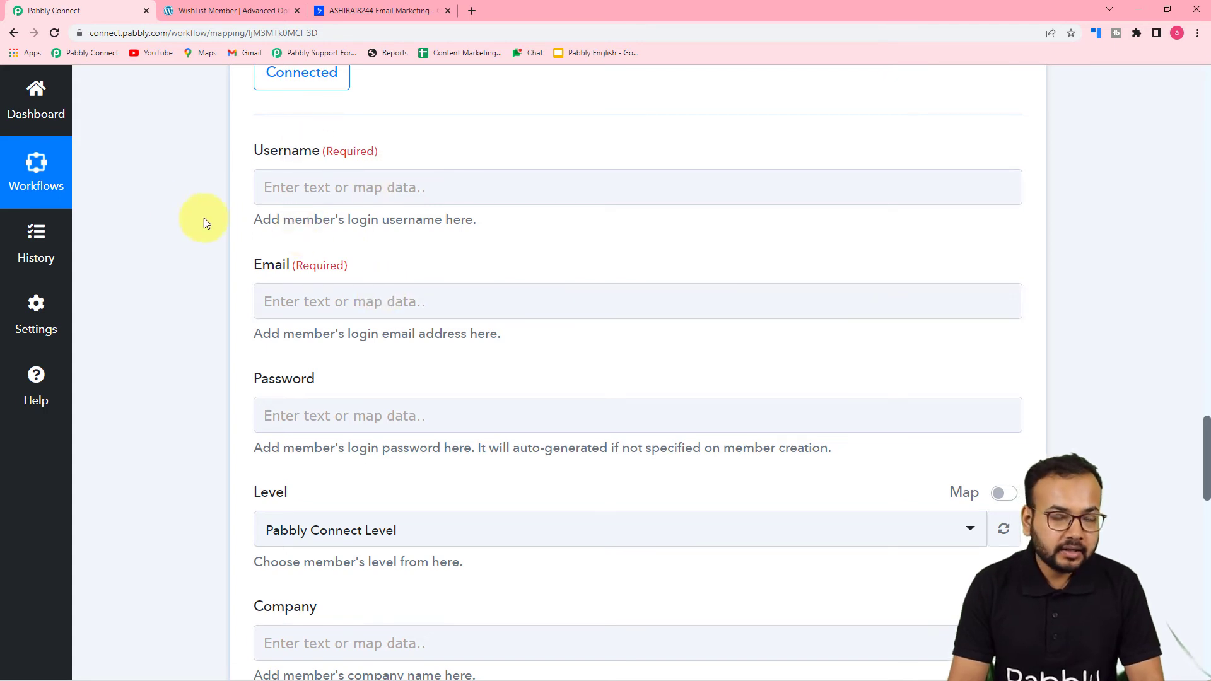
scroll(174, 215, "up", 1)
scroll(170, 284, "up", 10)
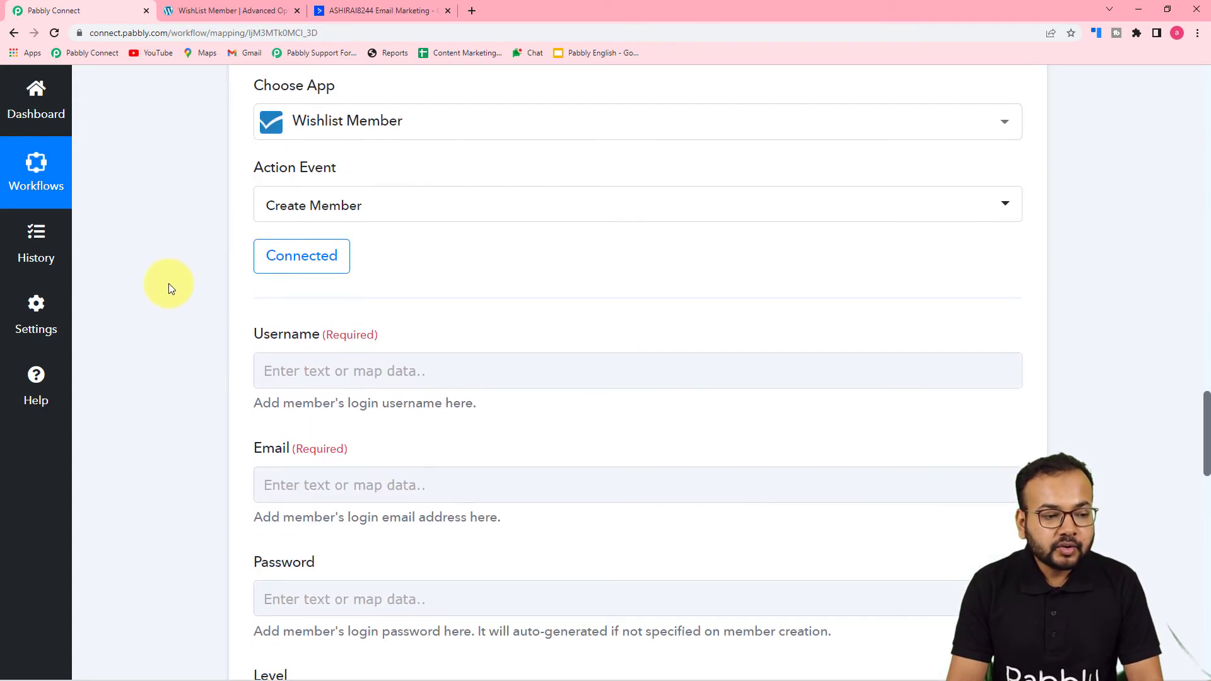
scroll(169, 283, "up", 15)
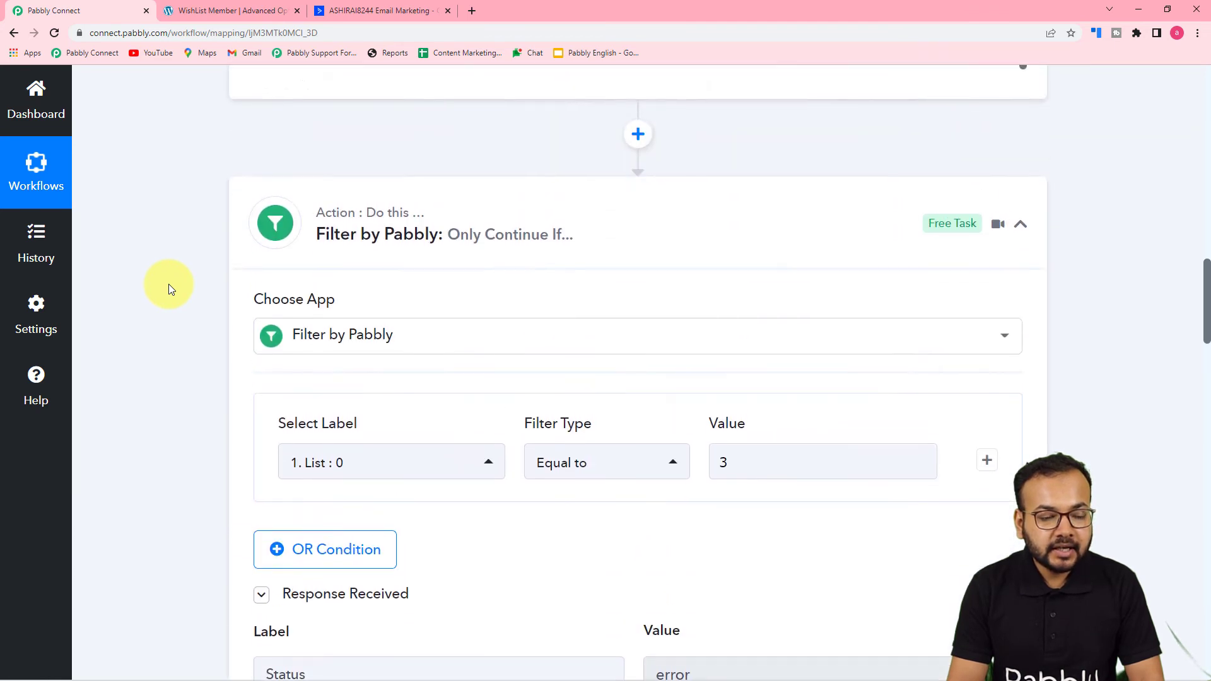
scroll(503, 452, "up", 8)
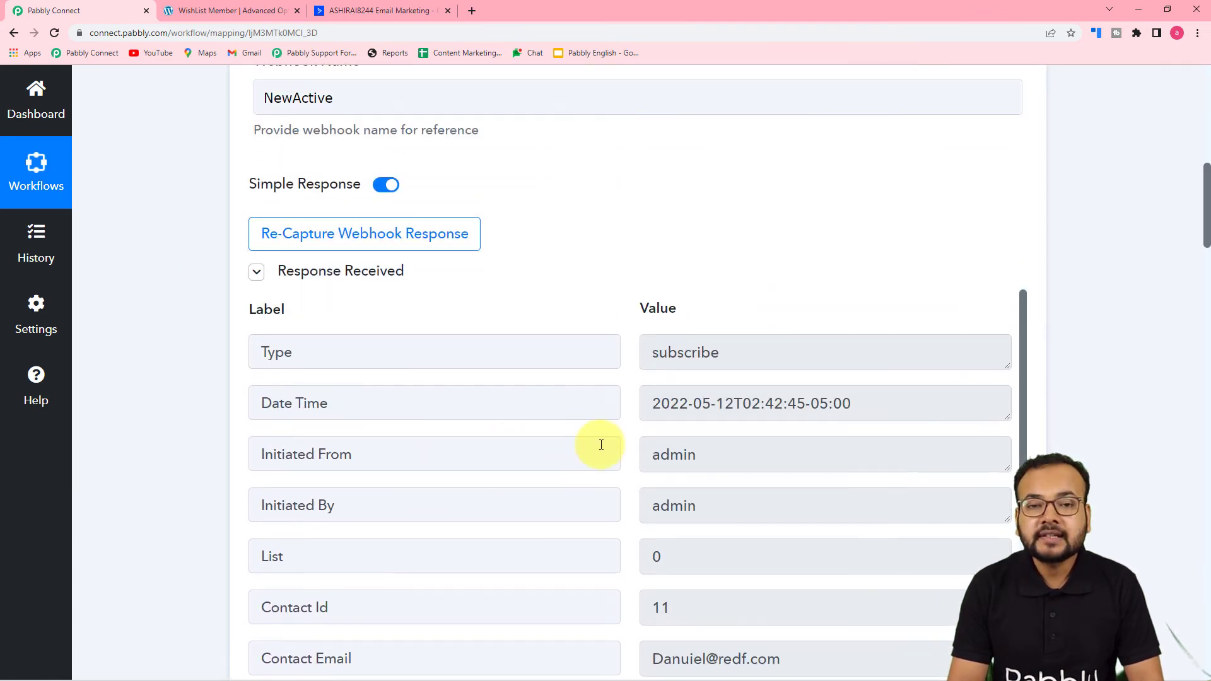
scroll(194, 413, "down", 5)
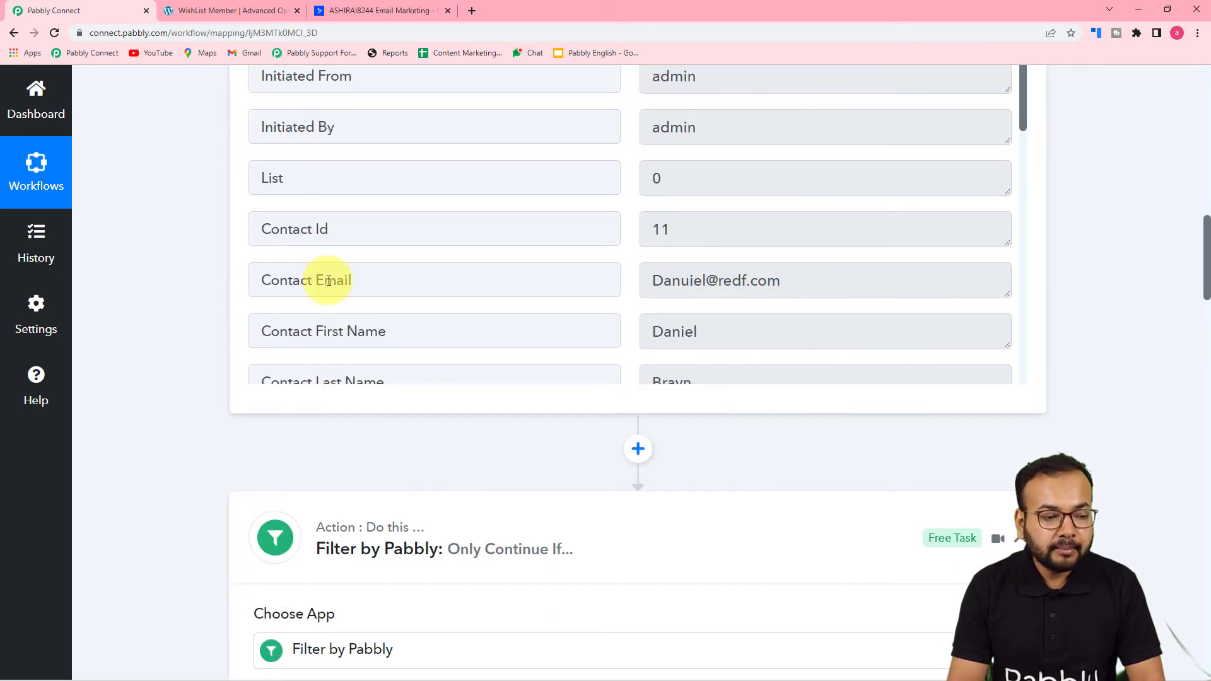
scroll(385, 338, "down", 2)
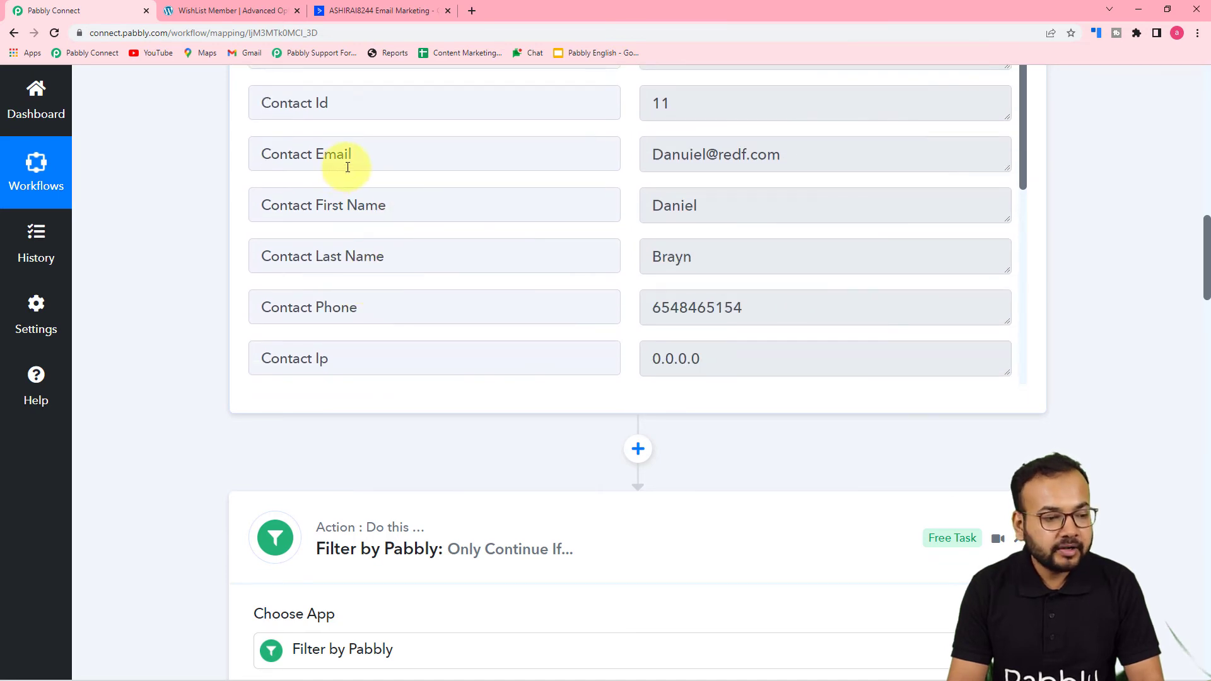
scroll(194, 349, "down", 15)
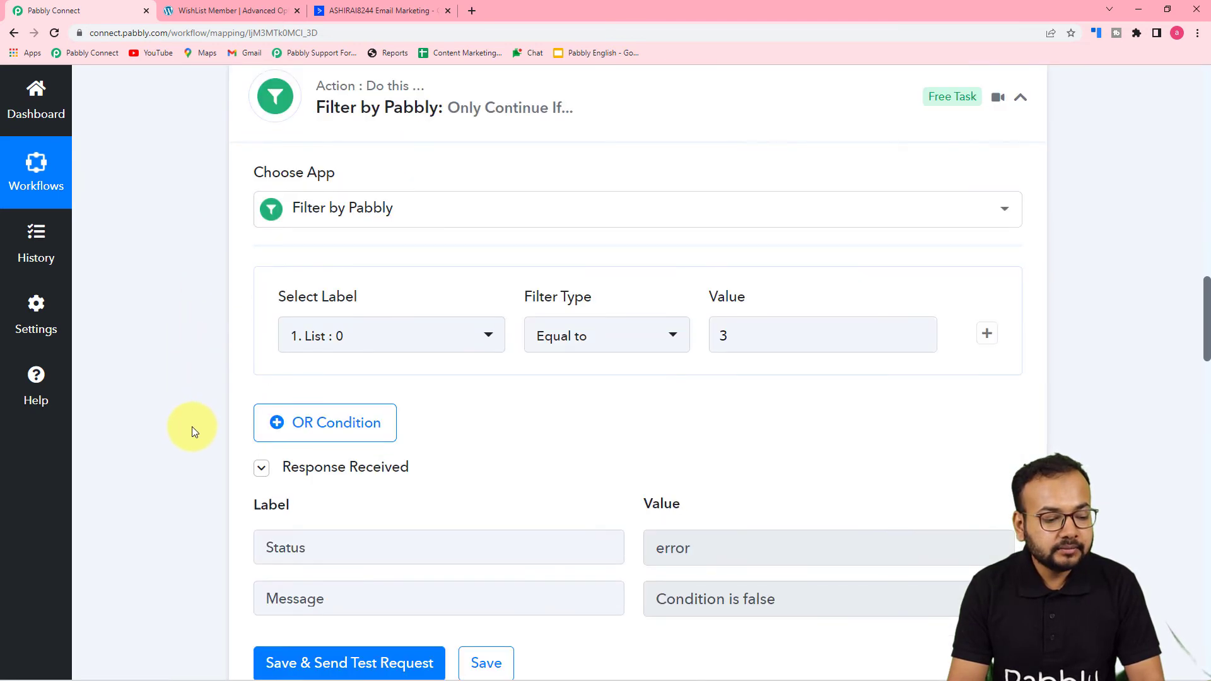
scroll(192, 426, "down", 5)
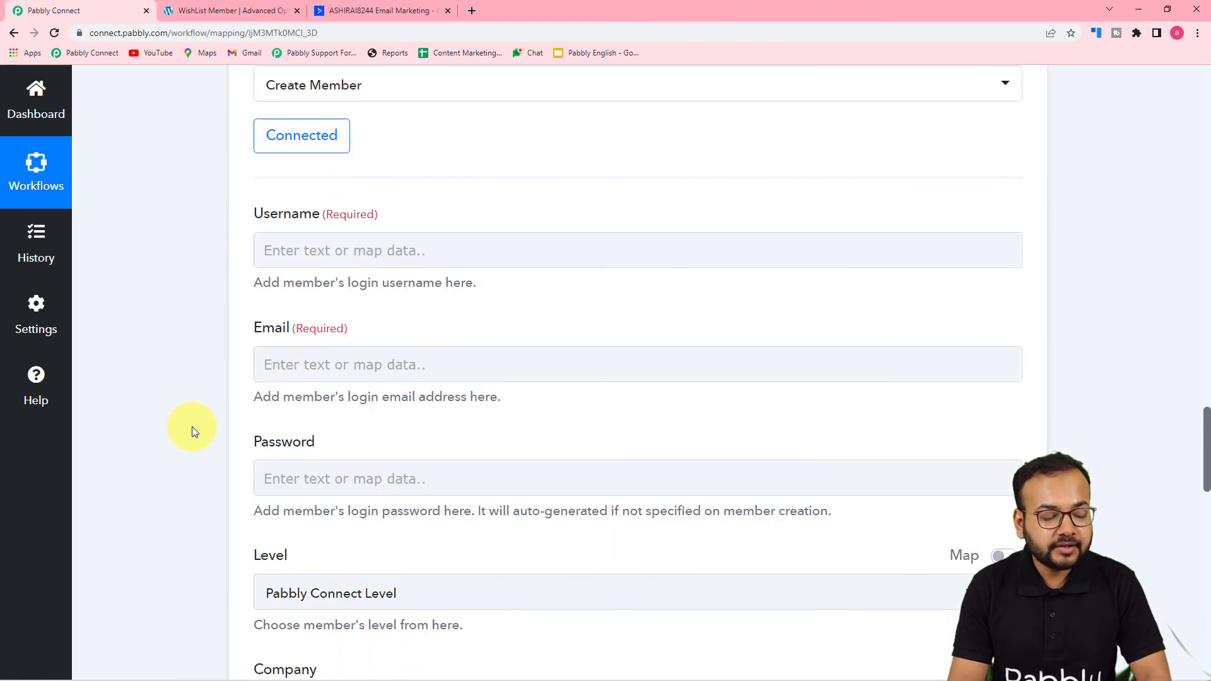
left_click(436, 252)
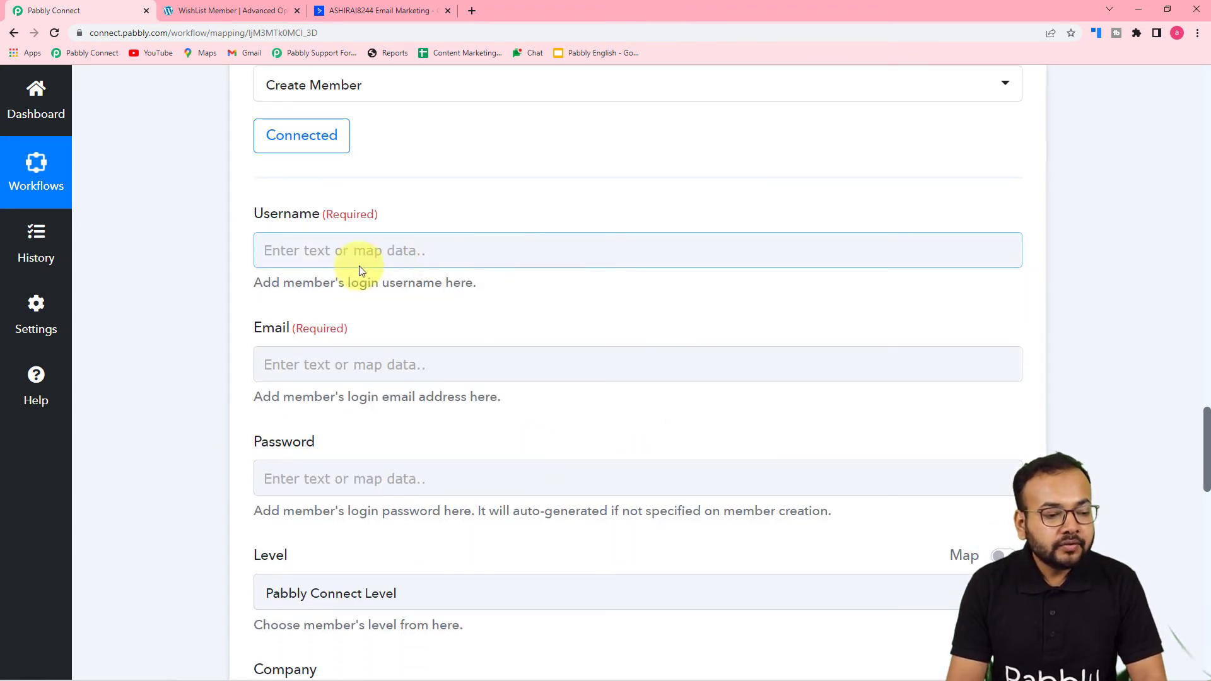
Step: Map Username to ActiveCampaign Contact First Name, an underscore, then Contact Id
left_click(505, 253)
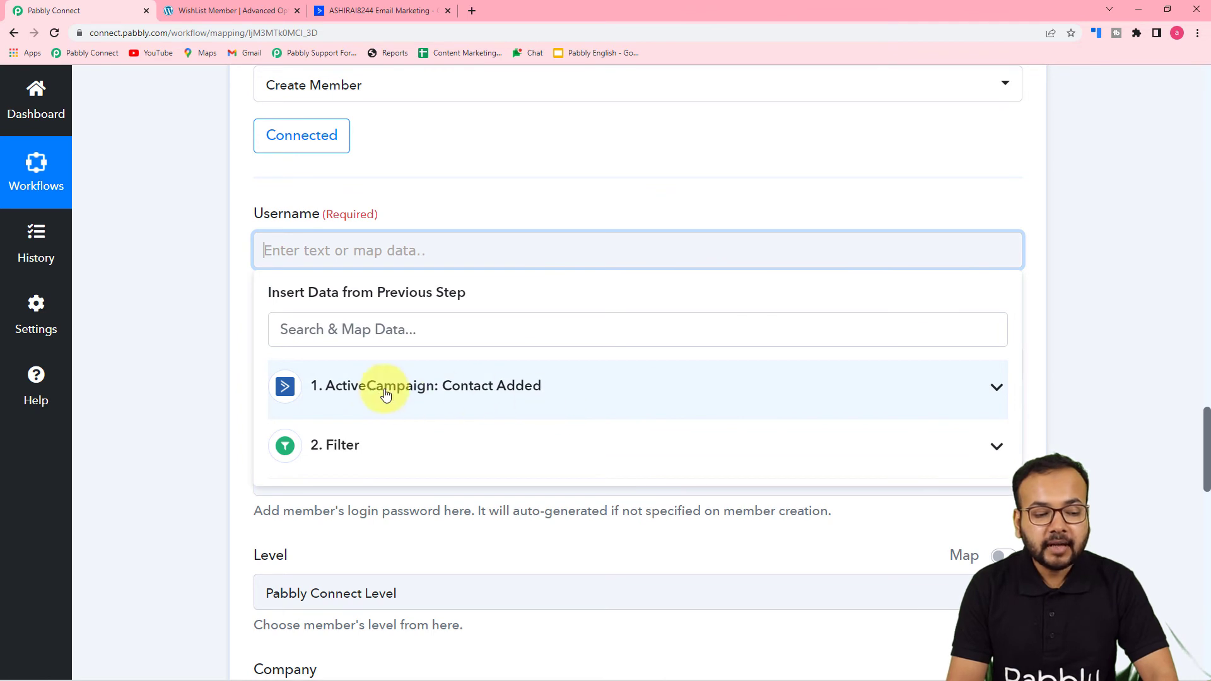
left_click(499, 391)
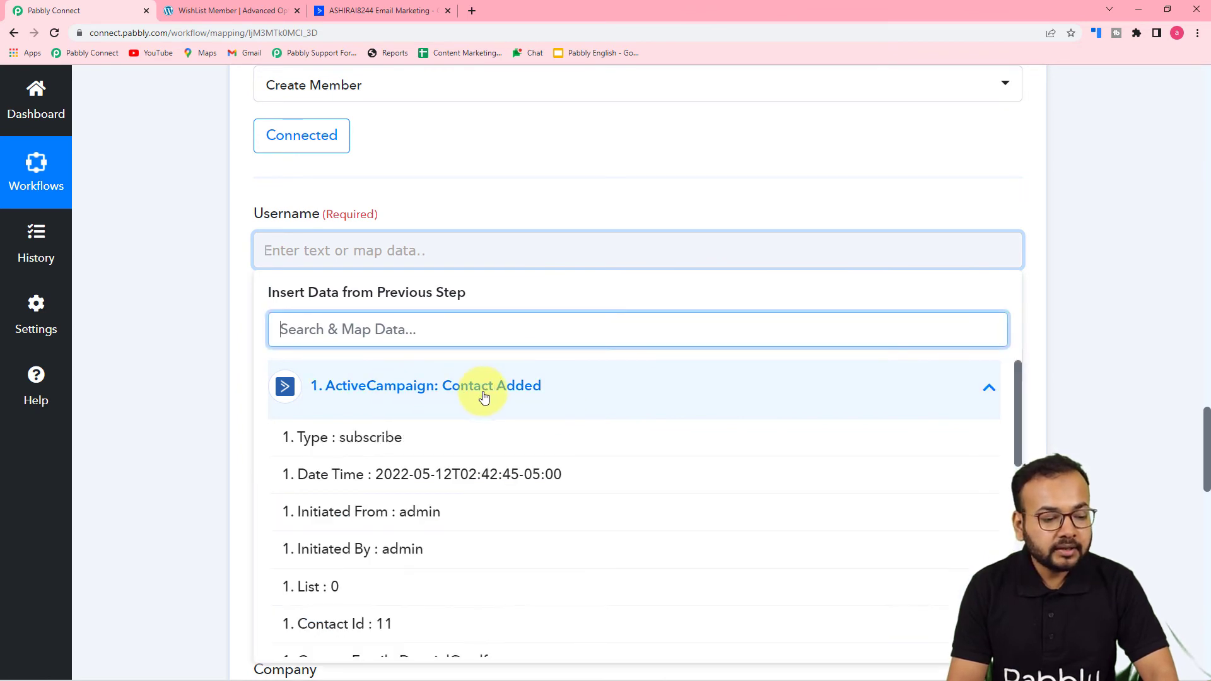
scroll(496, 559, "down", 1)
scroll(497, 559, "down", 2)
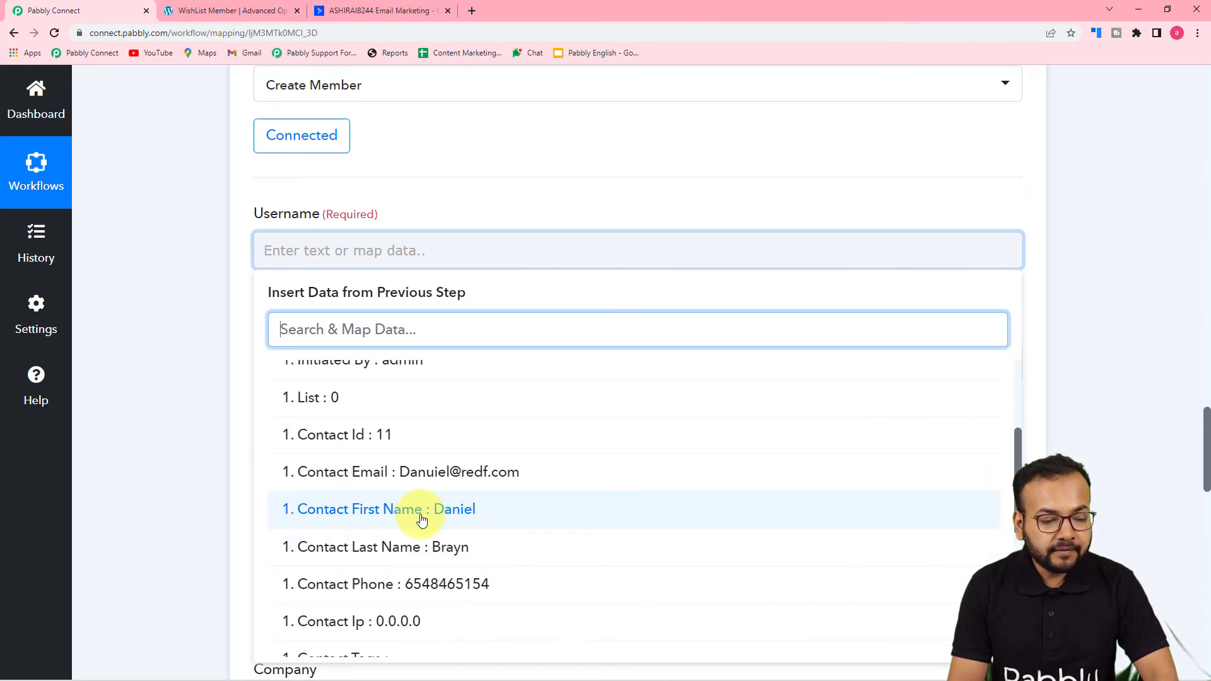
left_click(444, 518)
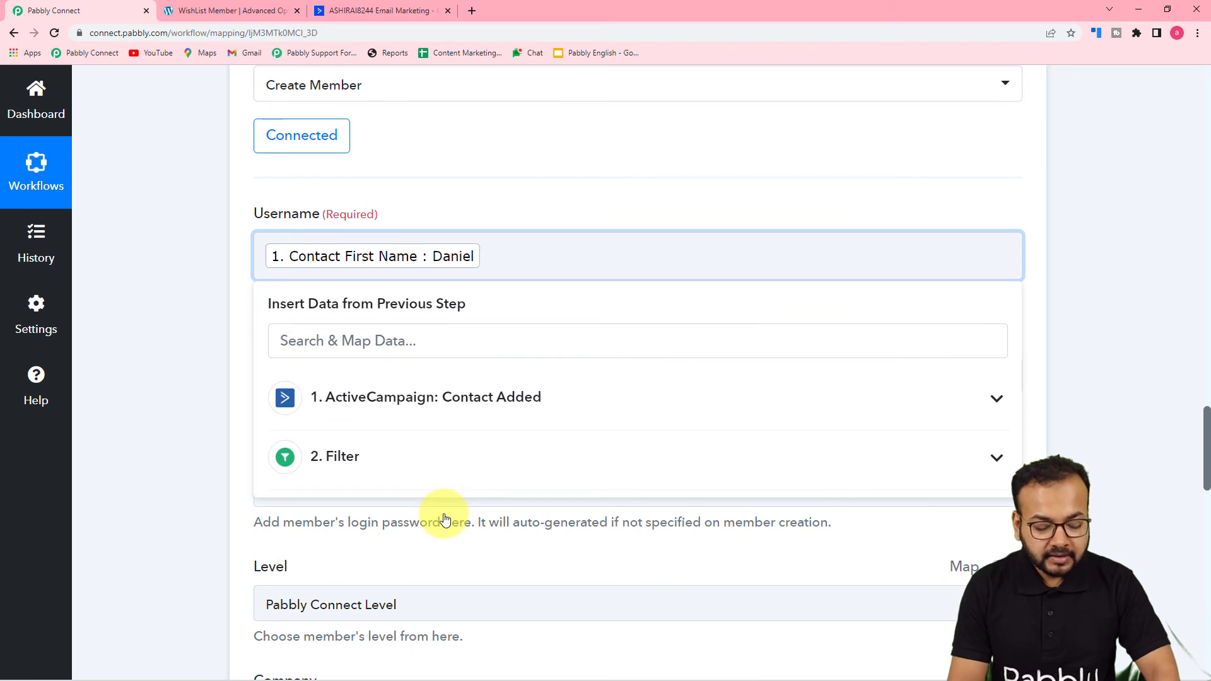
left_click(451, 414)
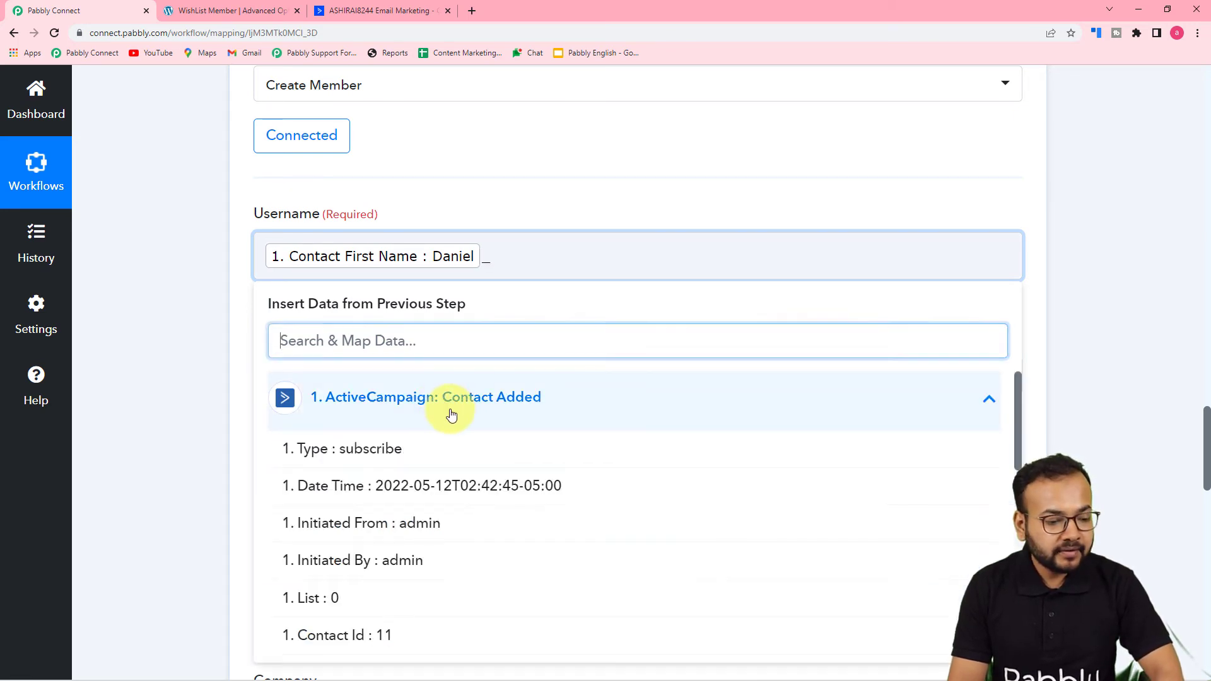
scroll(375, 519, "down", 2)
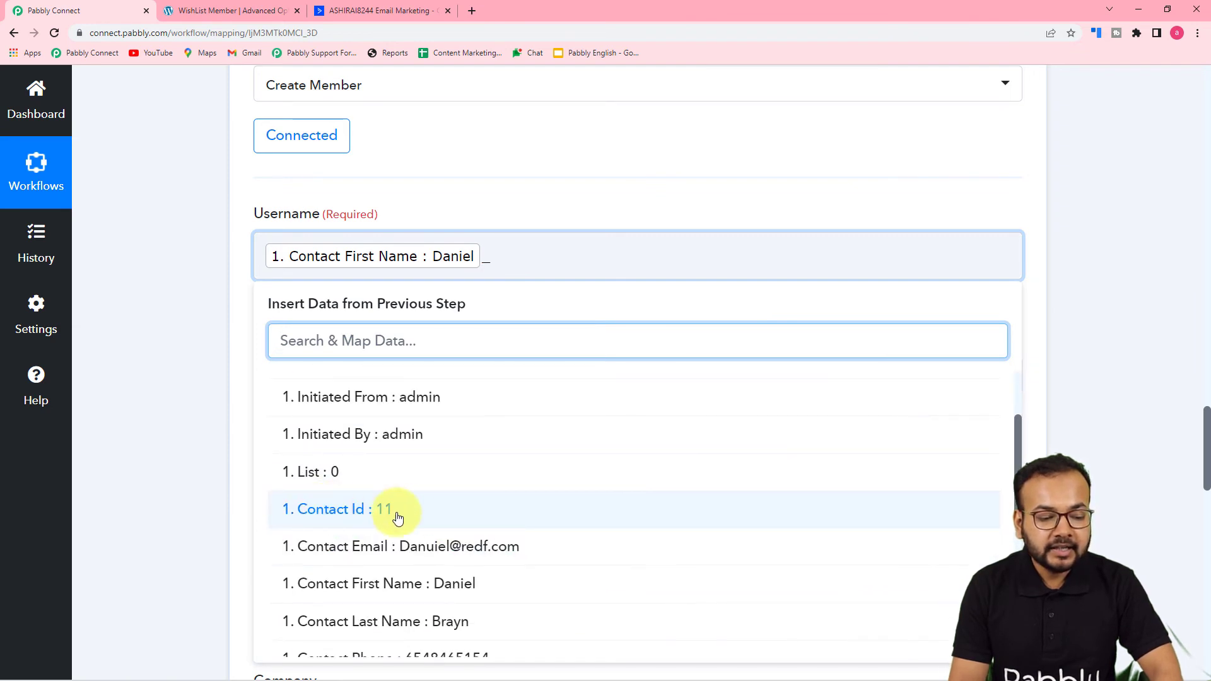
left_click(351, 523)
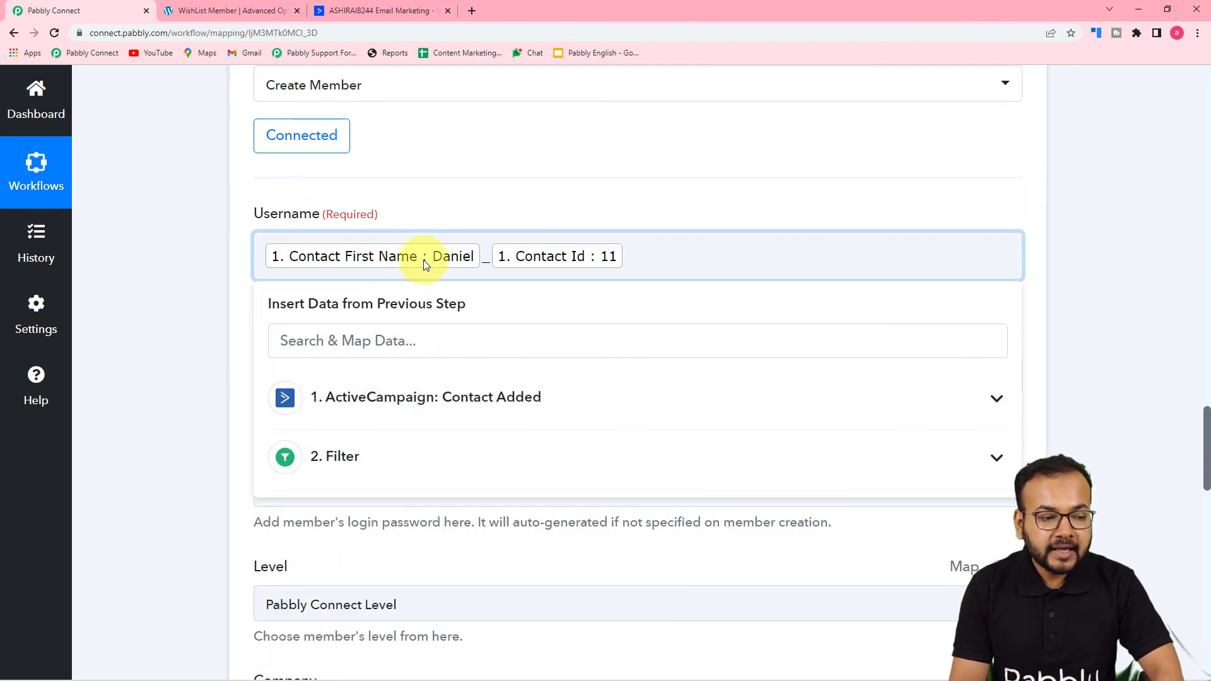
left_click(182, 212)
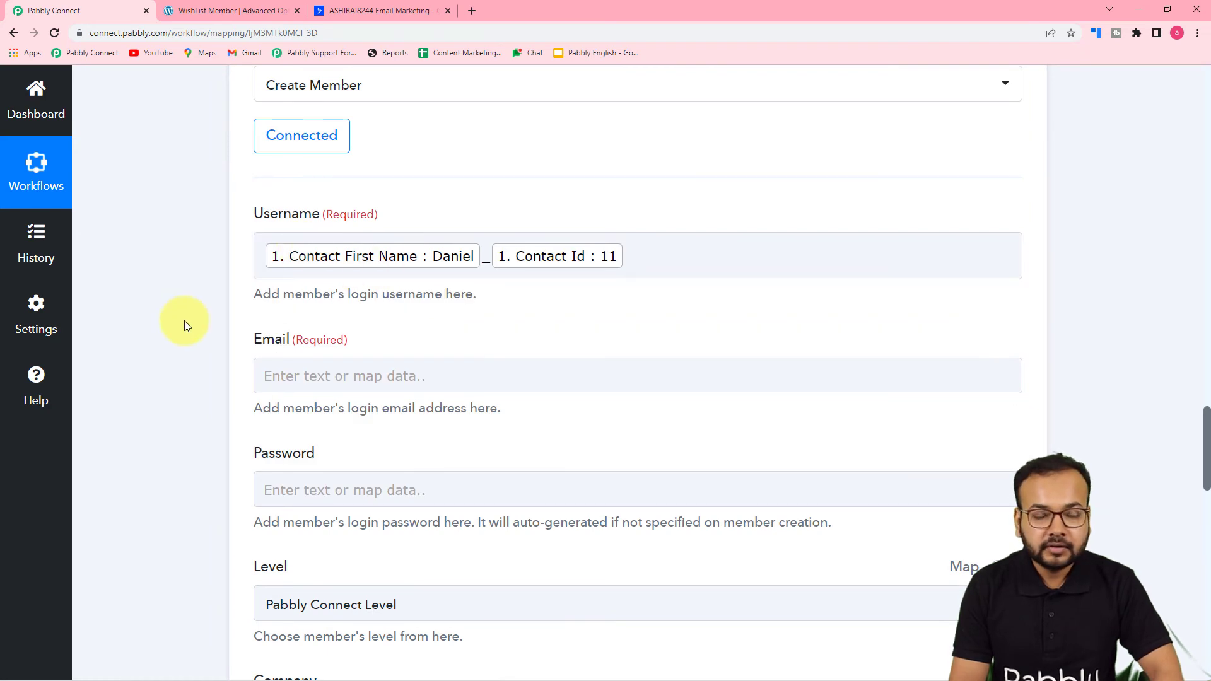
scroll(193, 282, "down", 3)
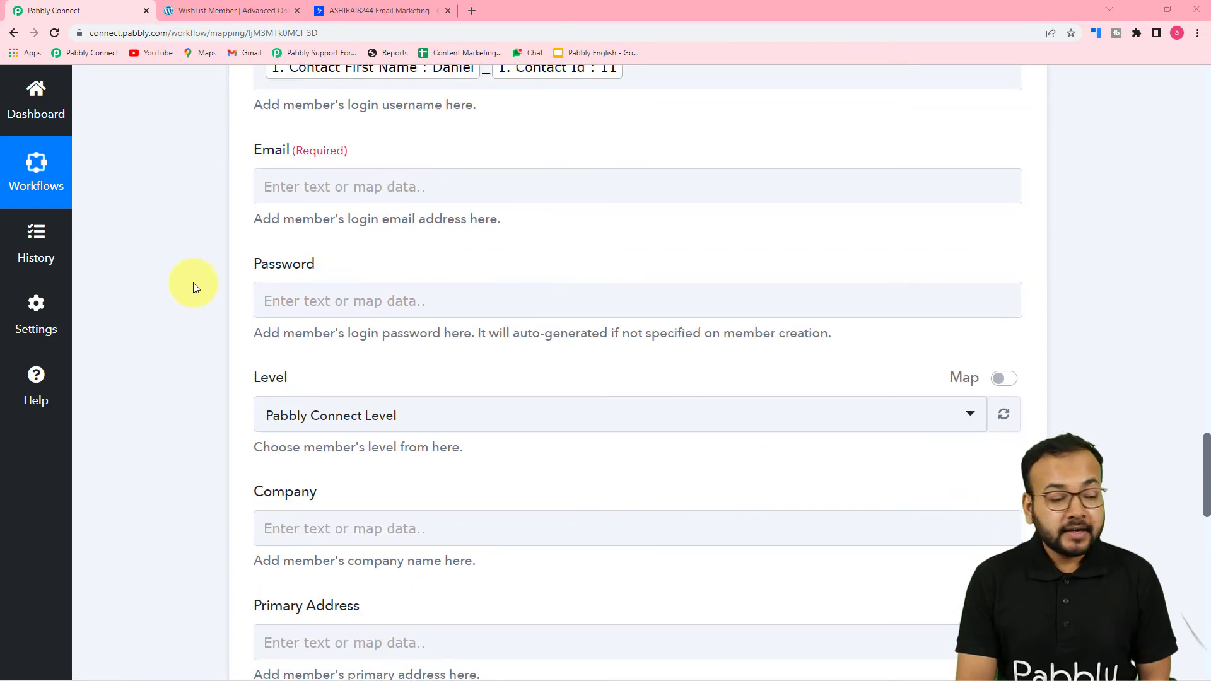
Step: Map the Email field to the ActiveCampaign contact's email address
left_click(382, 189)
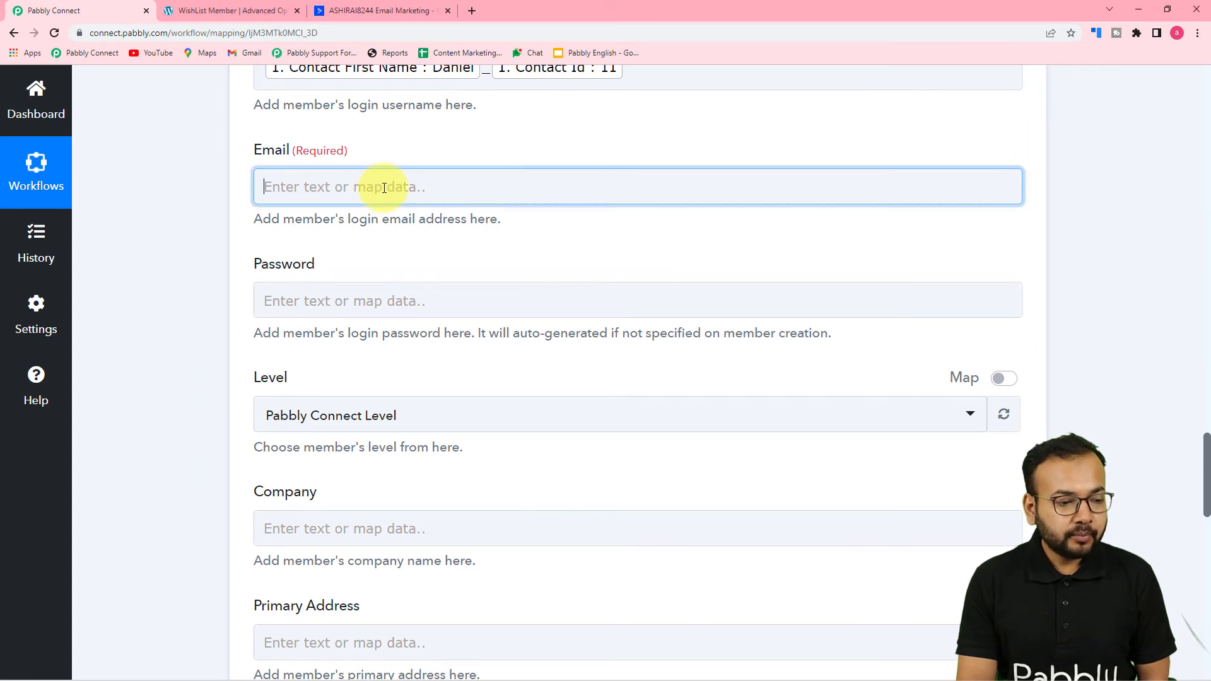
left_click(430, 352)
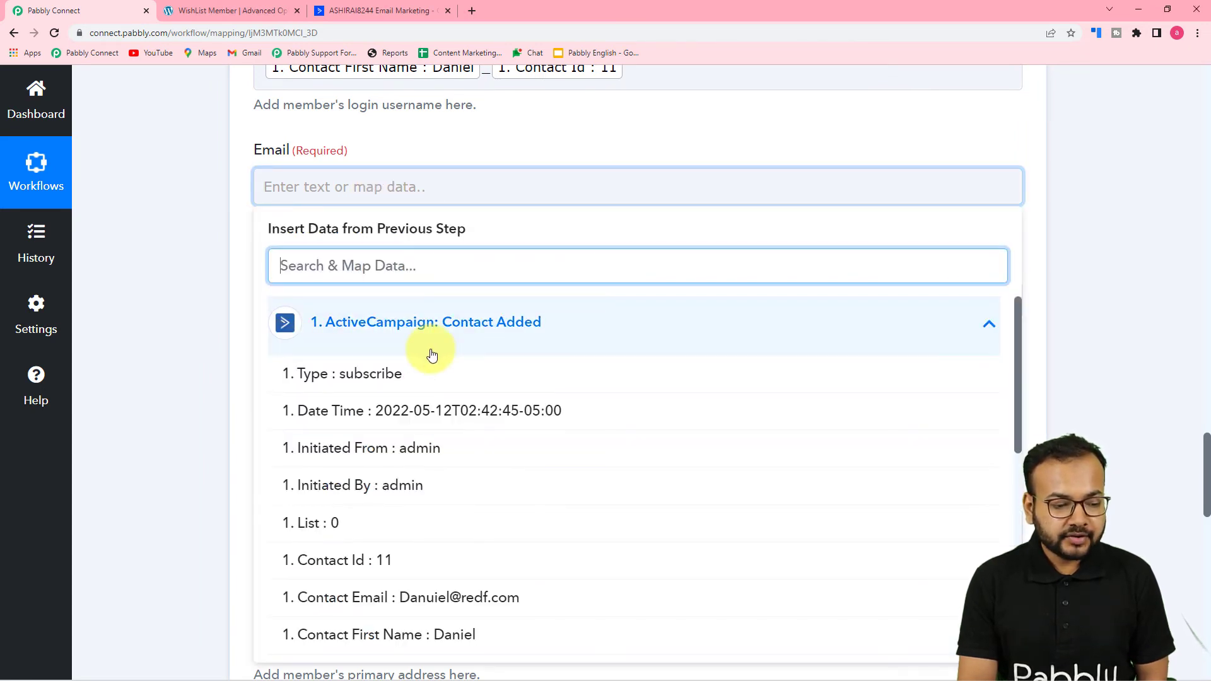
scroll(419, 450, "down", 3)
left_click(418, 408)
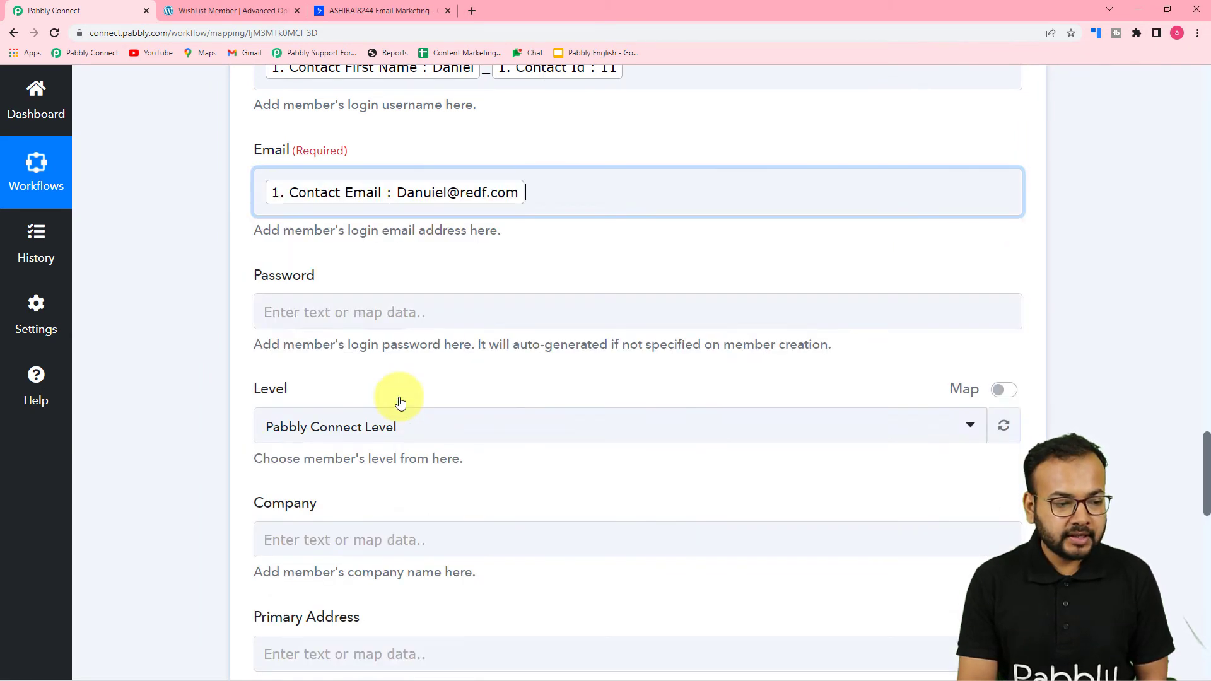
left_click(224, 323)
scroll(225, 328, "up", 2)
scroll(238, 339, "down", 4)
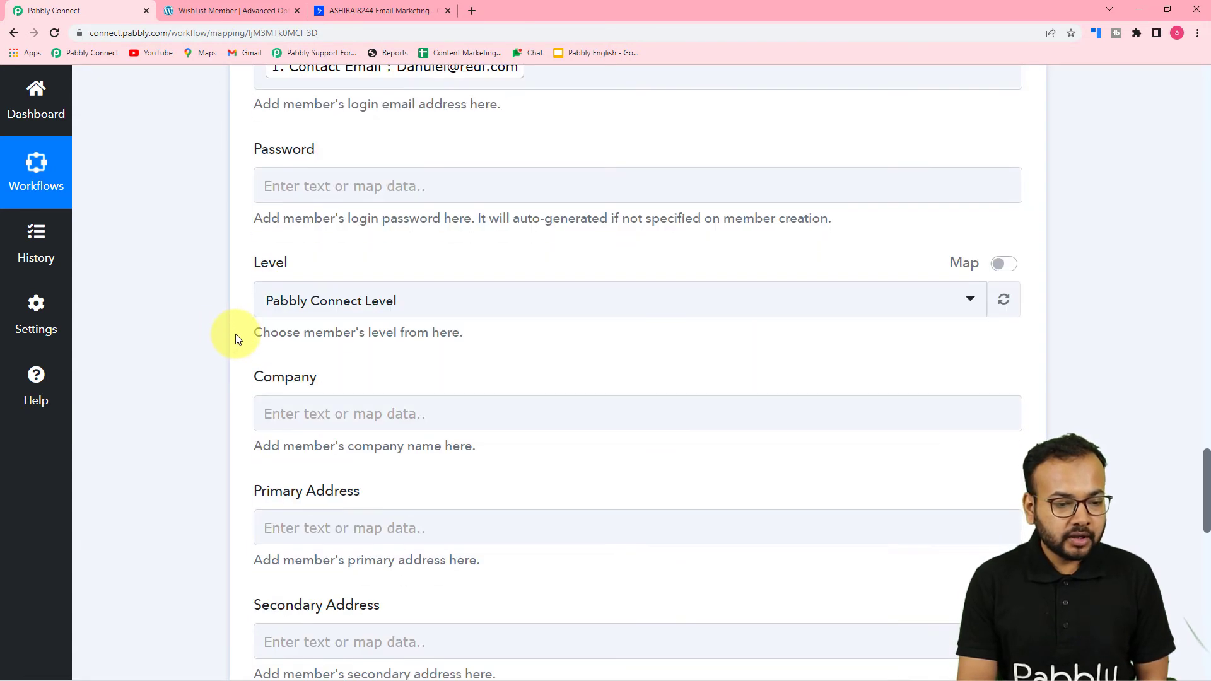
Step: Leave the optional Password empty and set the membership Level to Silver Level
left_click(263, 191)
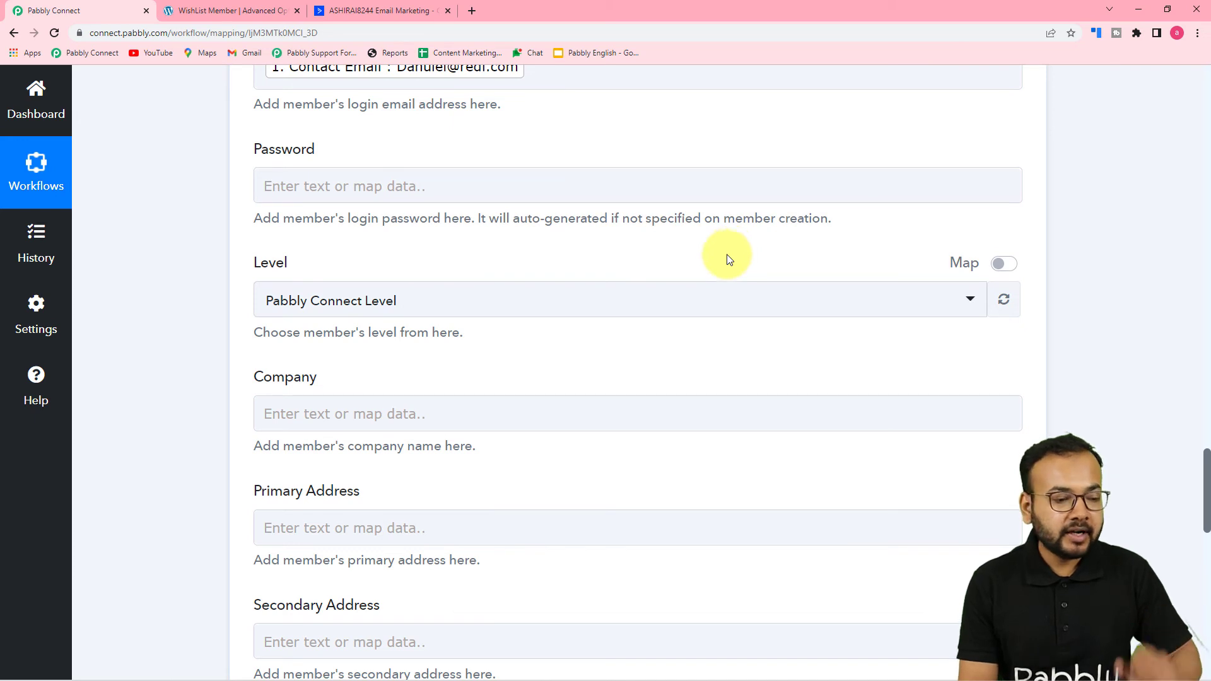
scroll(230, 287, "down", 1)
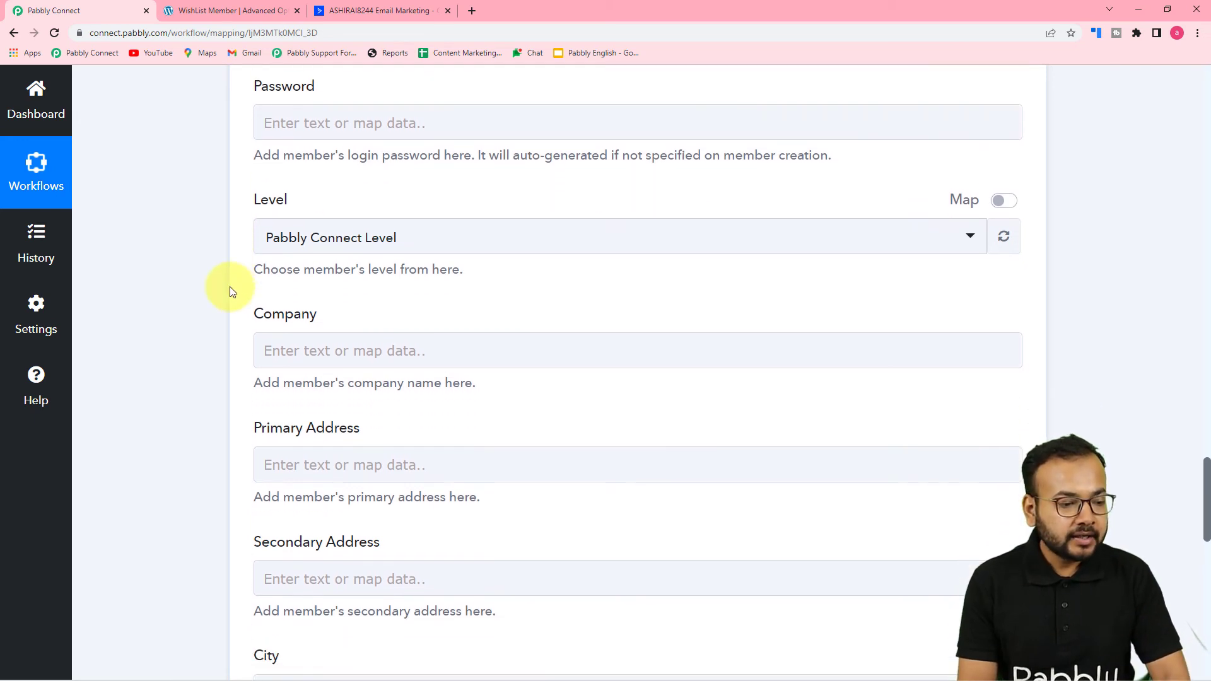
left_click(498, 246)
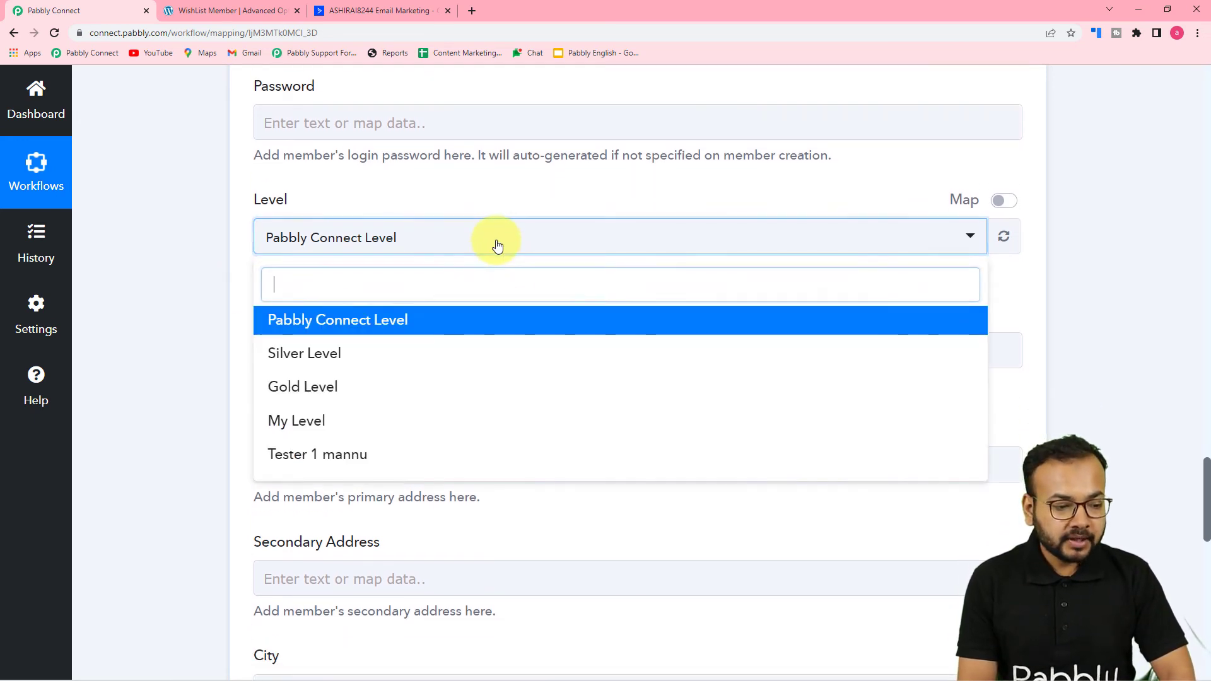
left_click(330, 366)
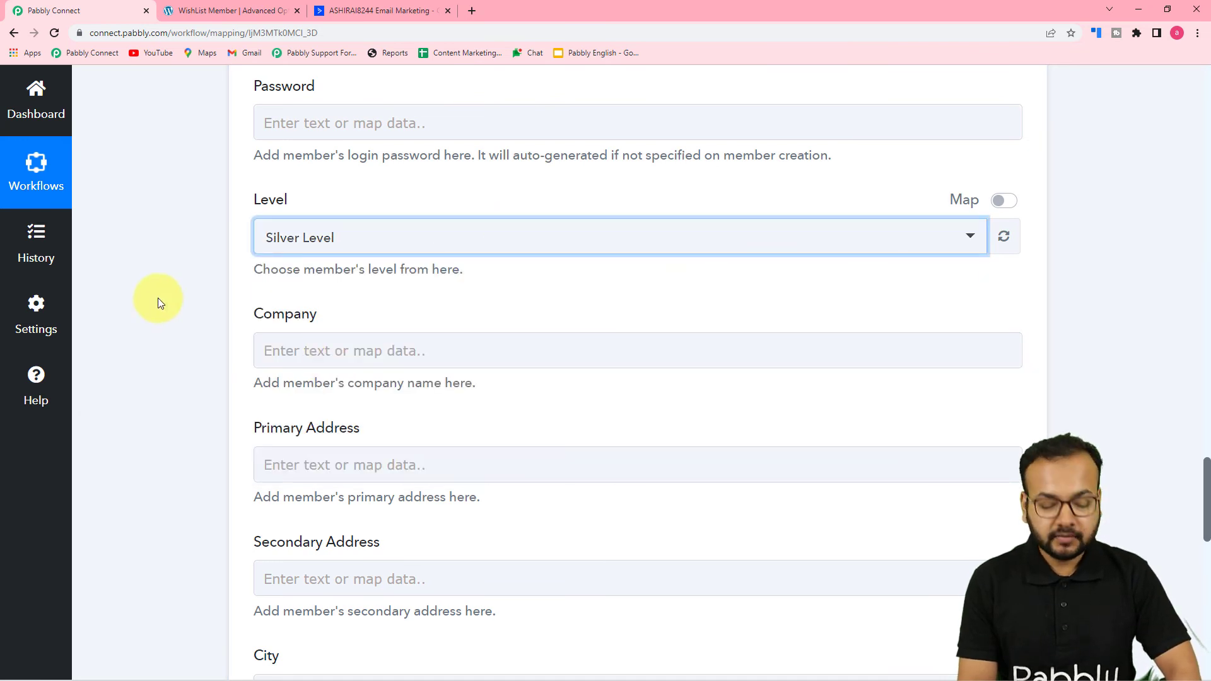
scroll(440, 129, "down", 2)
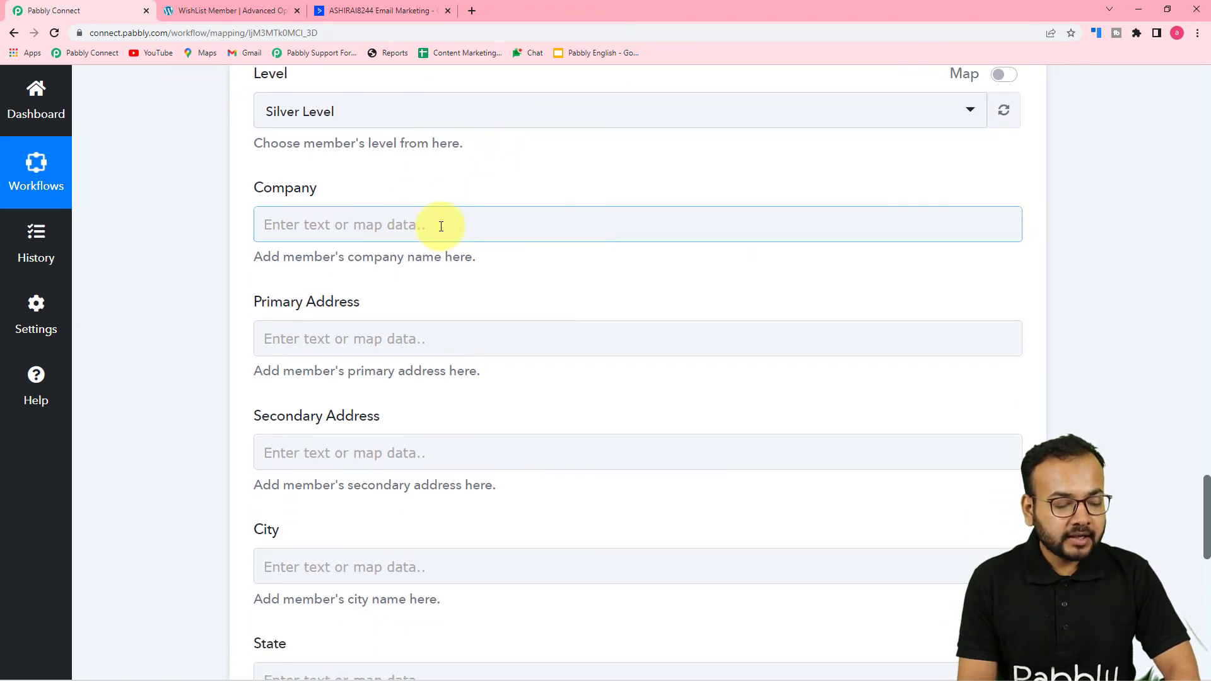
scroll(441, 226, "down", 1)
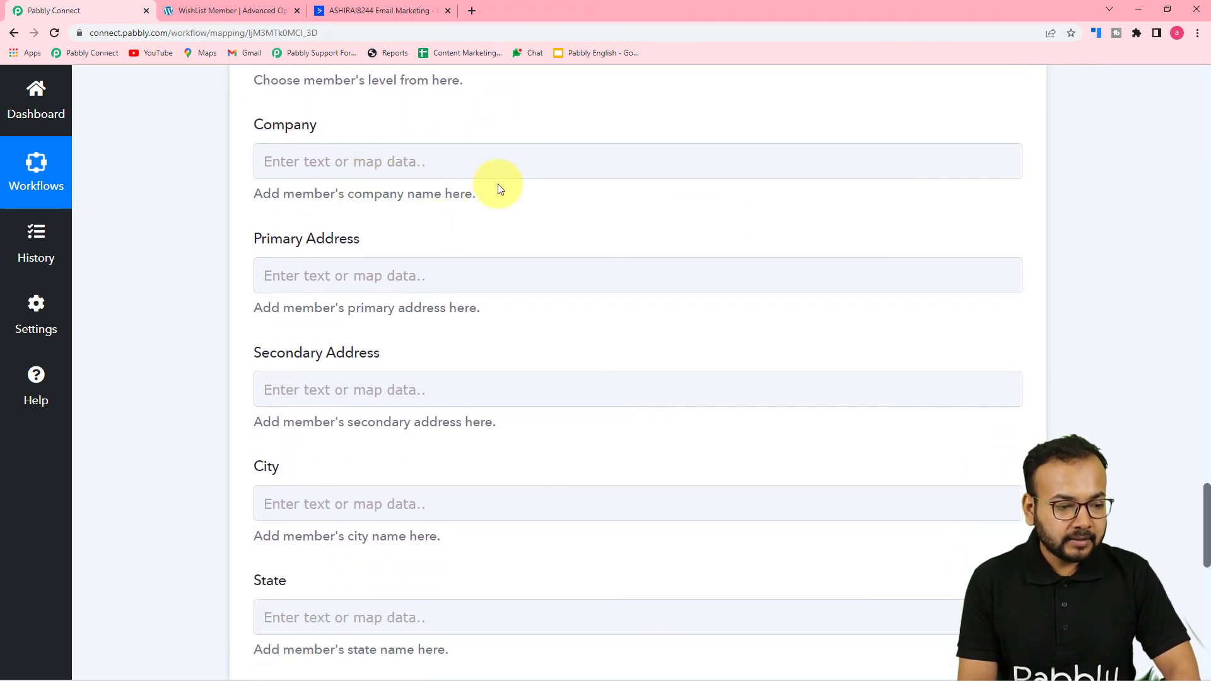
scroll(501, 192, "down", 1)
left_click(431, 220)
scroll(431, 219, "down", 3)
left_click(412, 182)
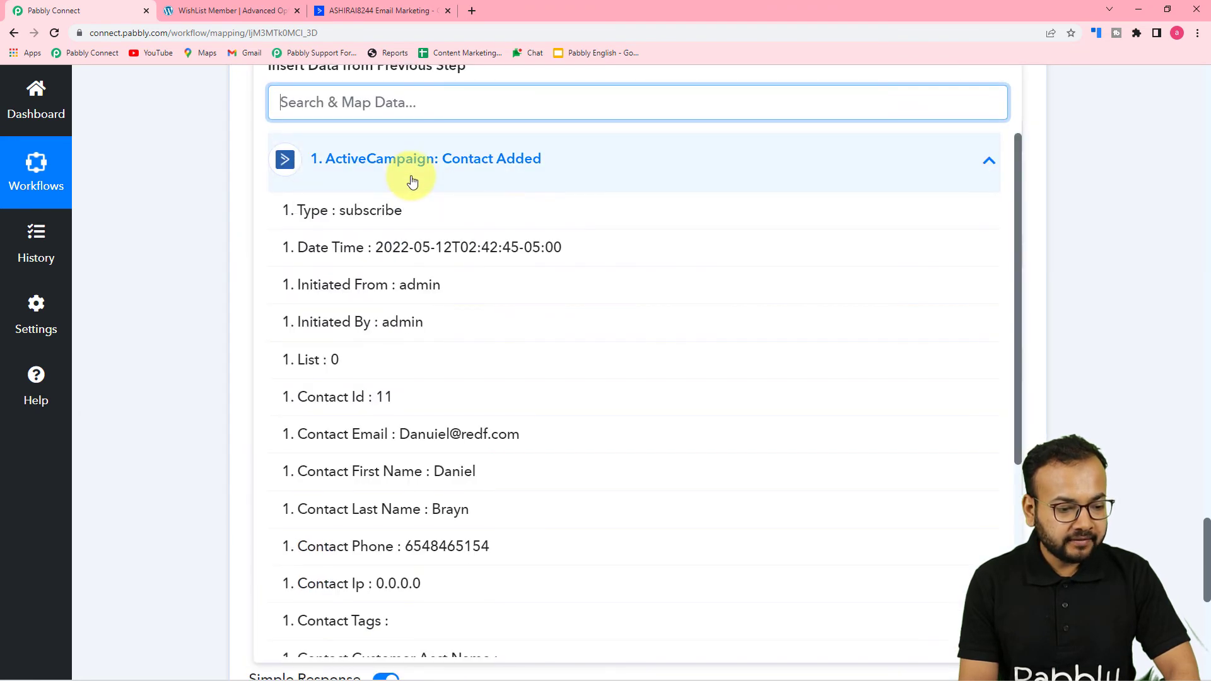
scroll(378, 346, "down", 1)
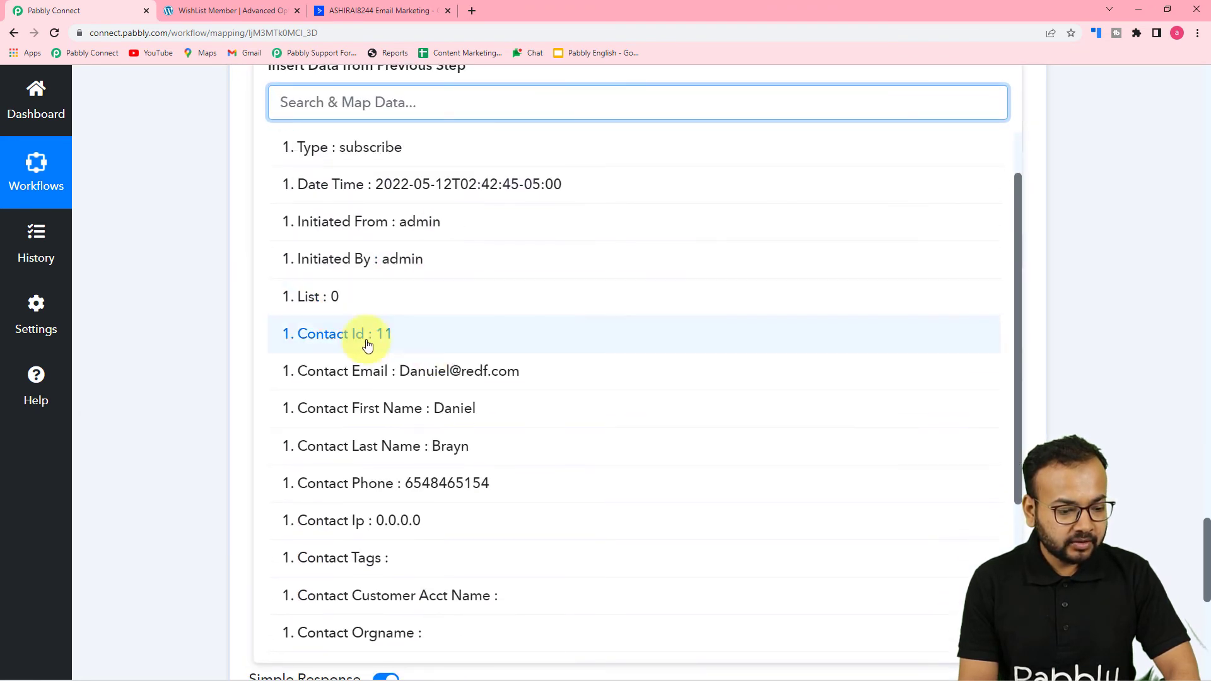
left_click(191, 298)
scroll(192, 298, "up", 2)
scroll(191, 297, "down", 2)
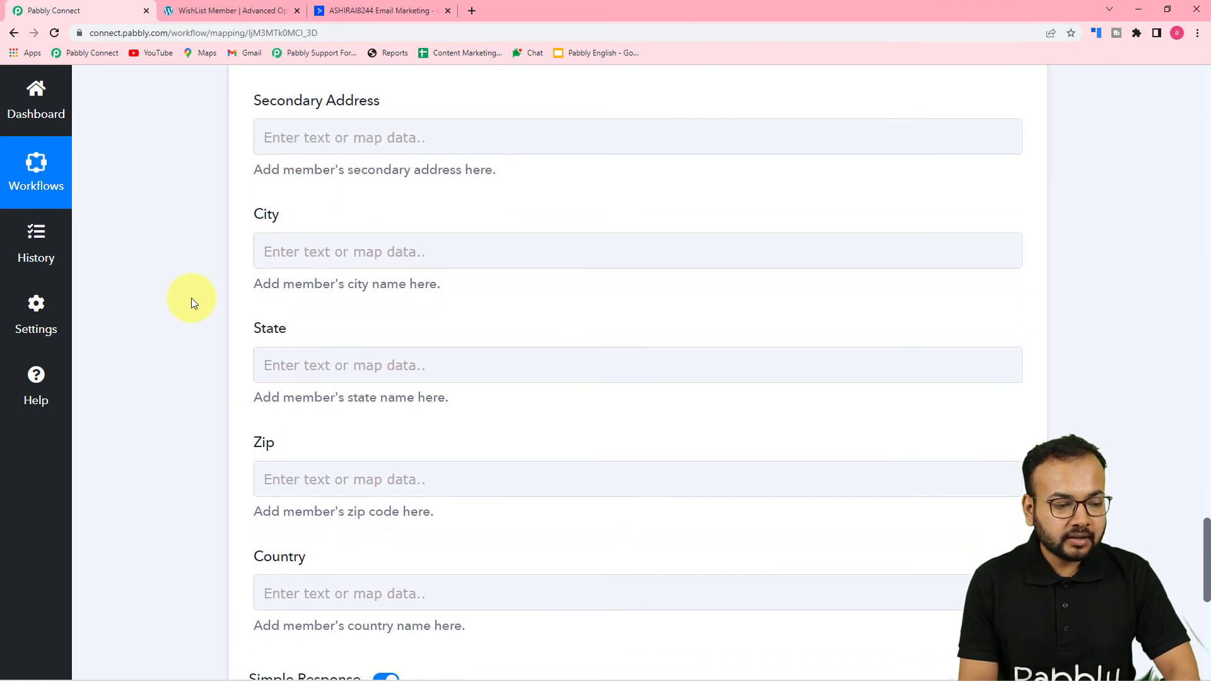
scroll(191, 297, "down", 2)
scroll(191, 298, "up", 4)
scroll(191, 298, "up", 2)
scroll(191, 298, "down", 6)
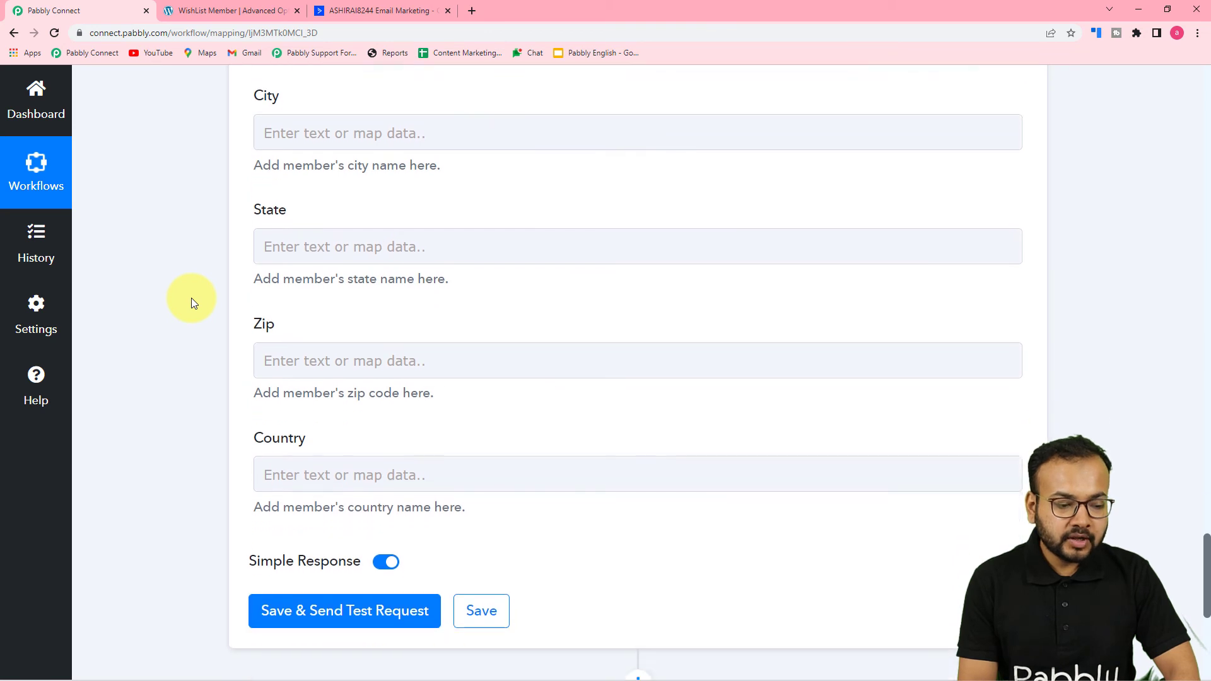
scroll(192, 297, "down", 1)
scroll(351, 227, "down", 2)
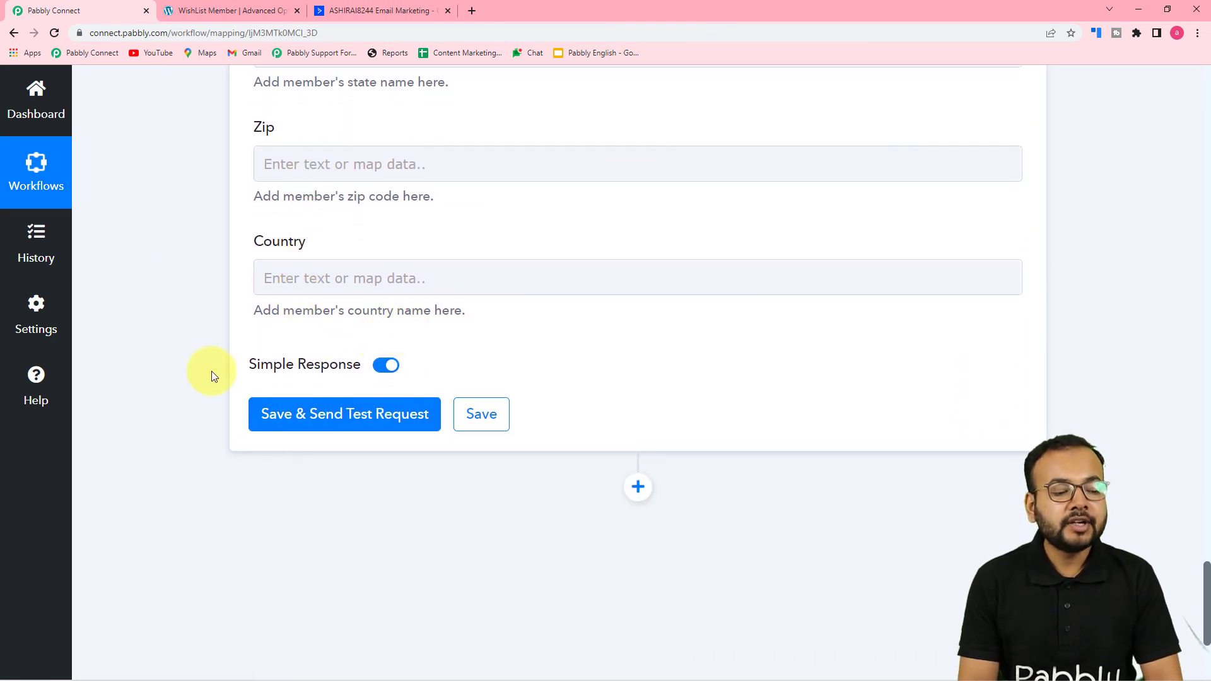
scroll(389, 500, "up", 2)
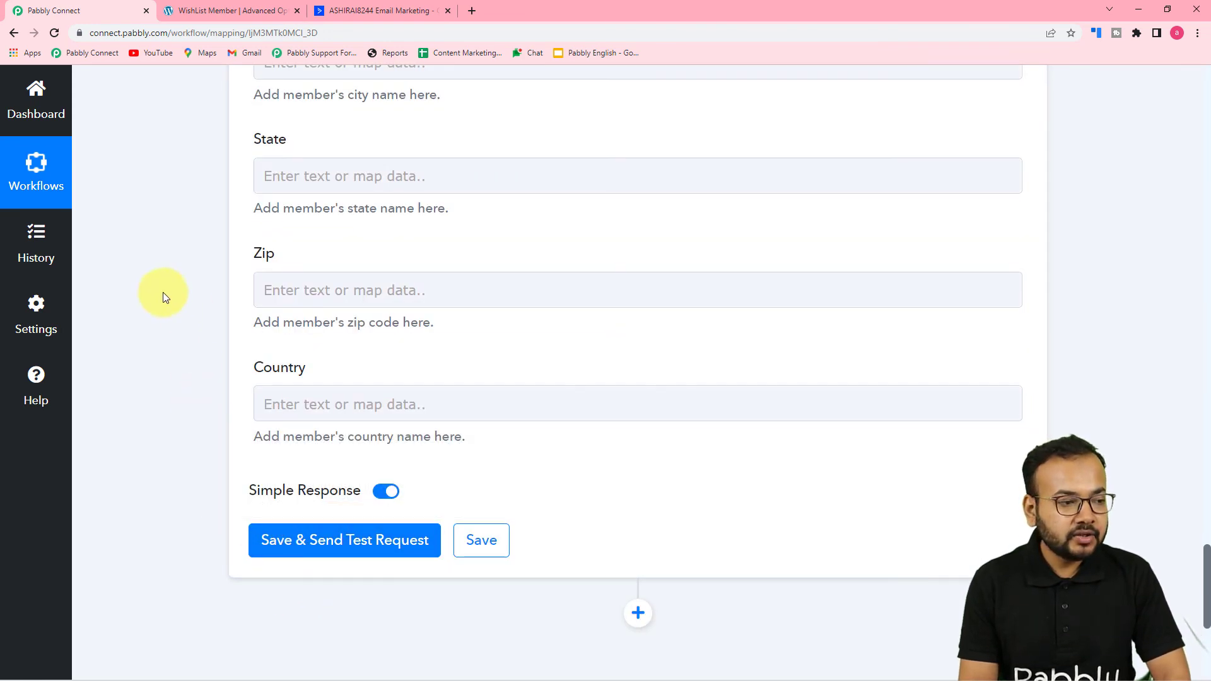
Step: Check the WishList Member list shows 121 members, then save and send the Create Member test request
left_click(226, 11)
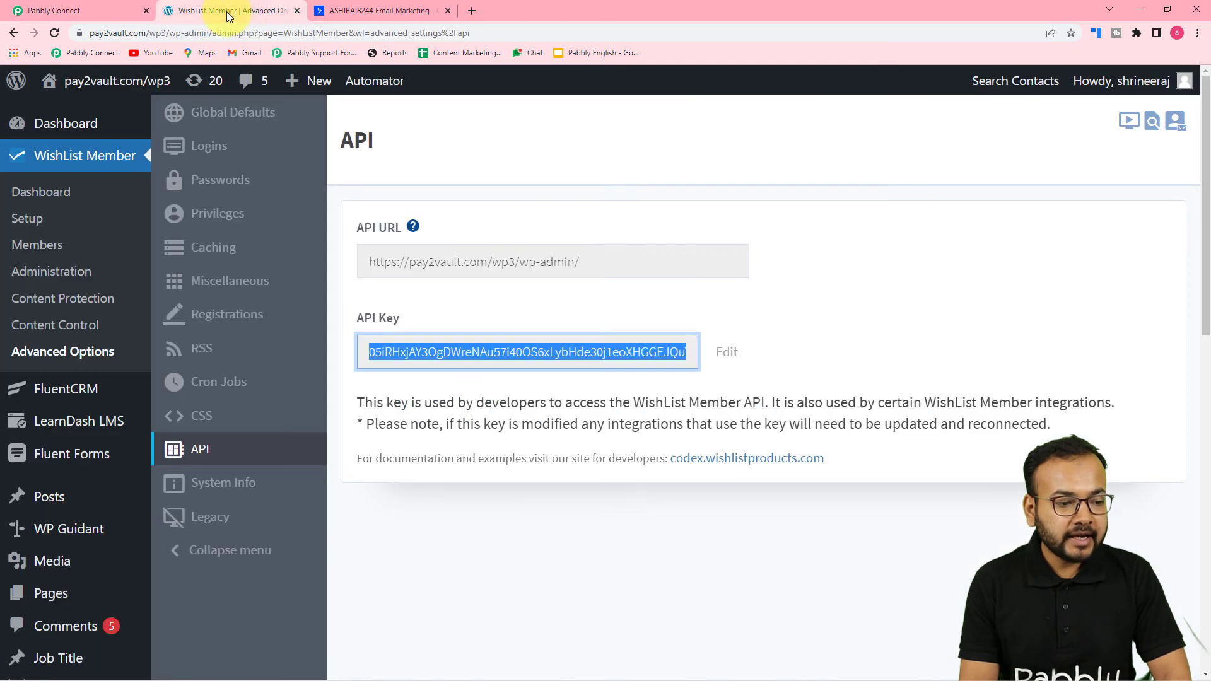
left_click(47, 243)
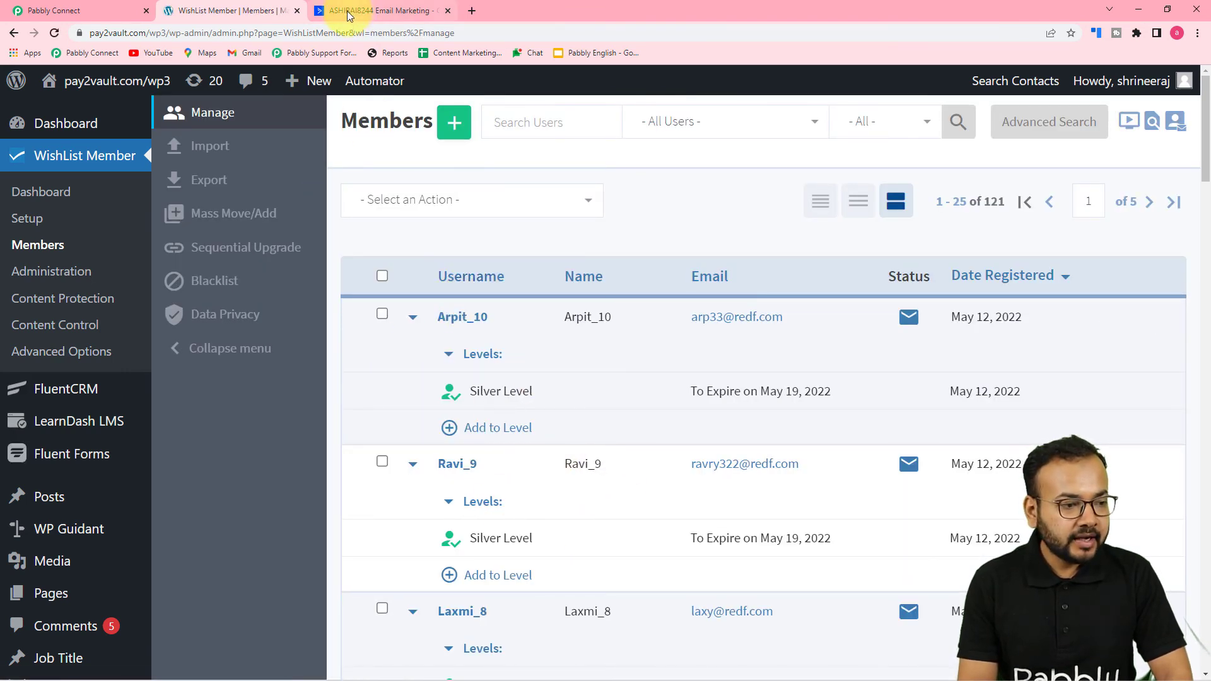
left_click(91, 10)
left_click(280, 535)
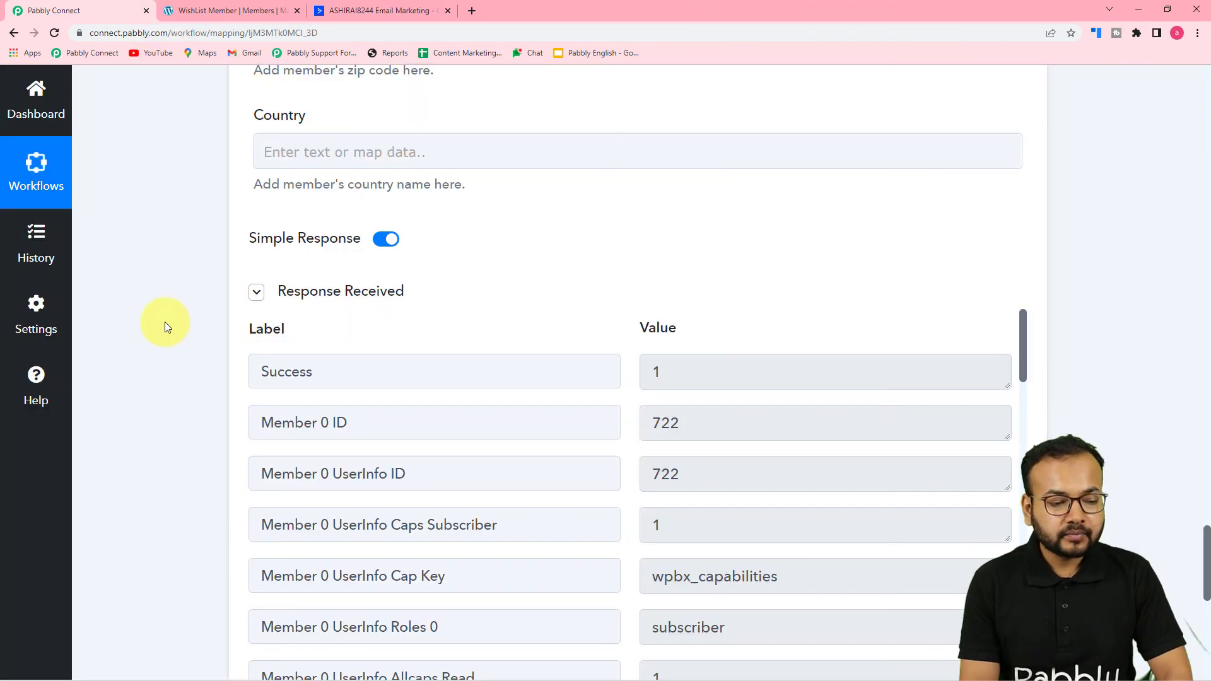
Step: Reload WishList Member's members list to confirm 122 members, the newest on Silver Level
scroll(165, 322, "down", 2)
scroll(164, 322, "down", 1)
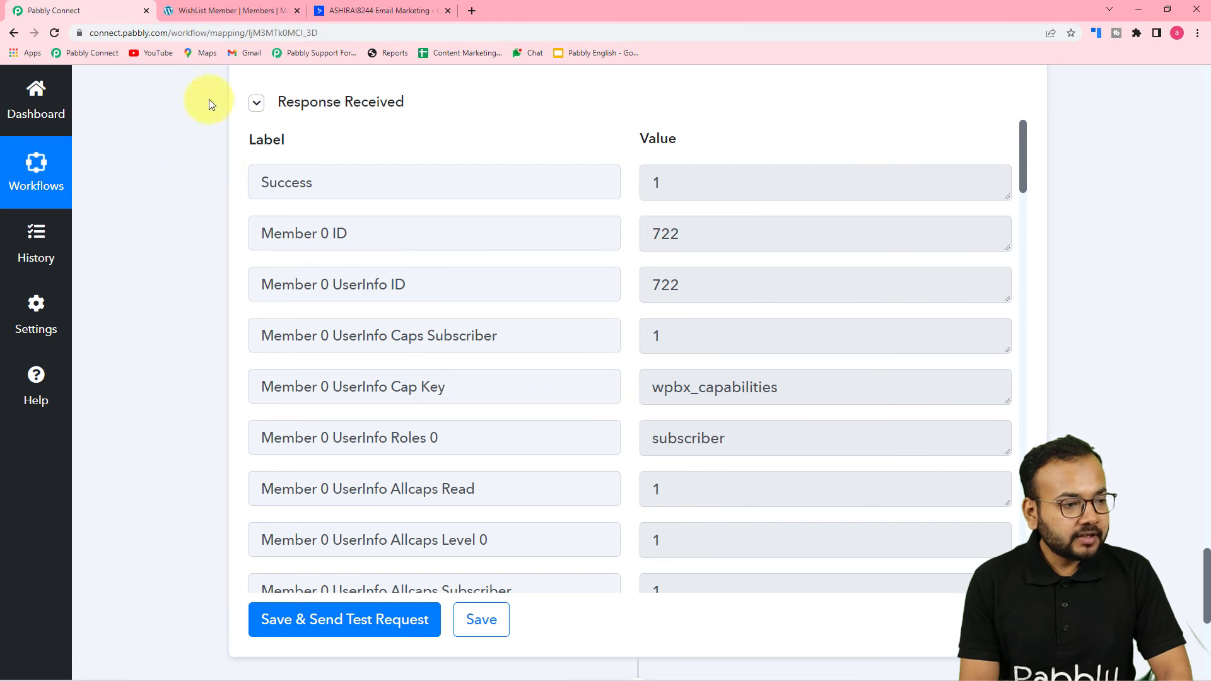
left_click(222, 14)
left_click(55, 34)
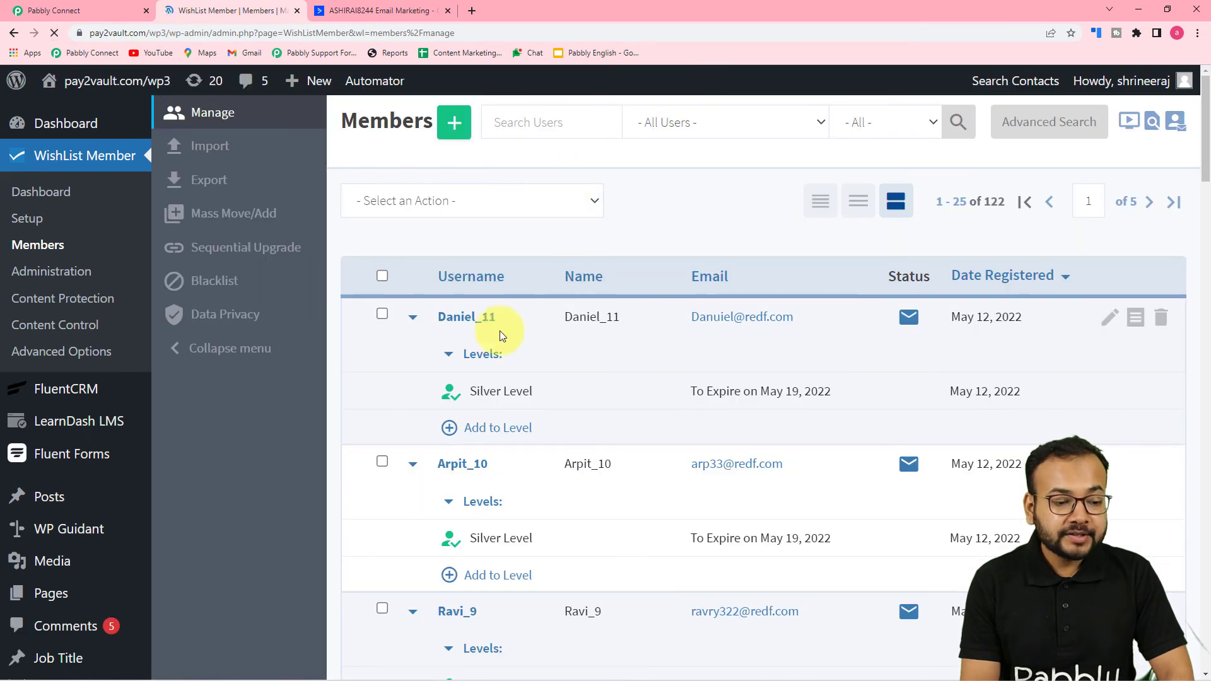
mouse_move(459, 404)
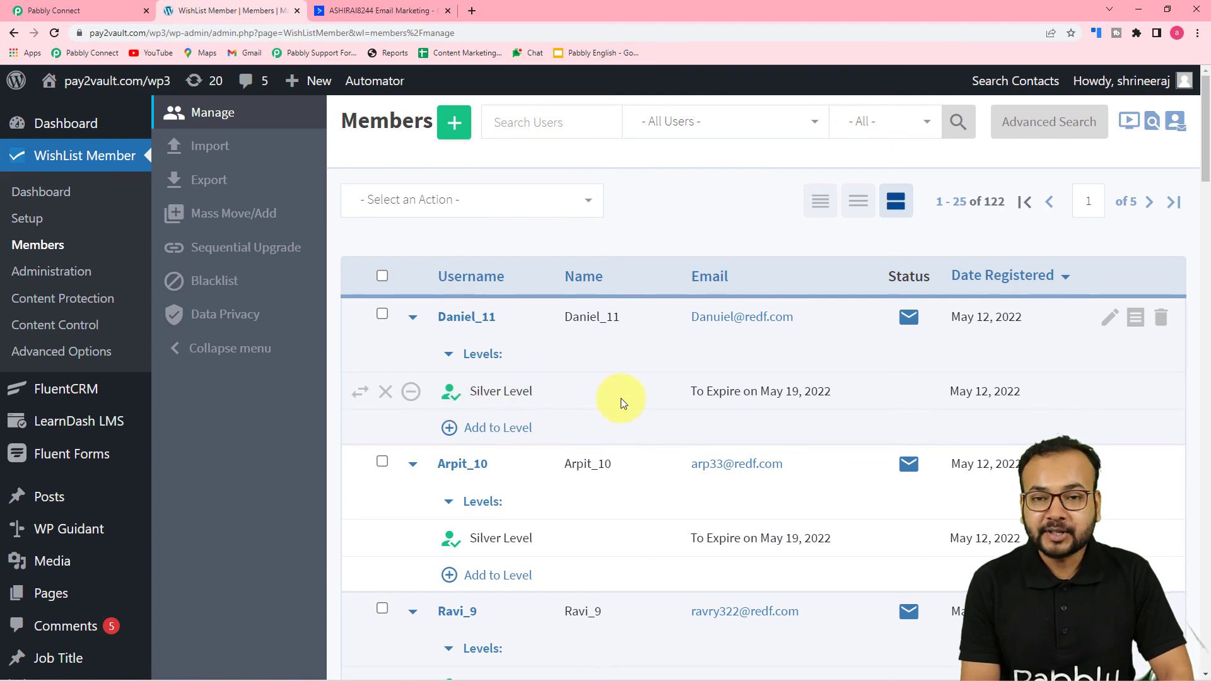
left_click(116, 11)
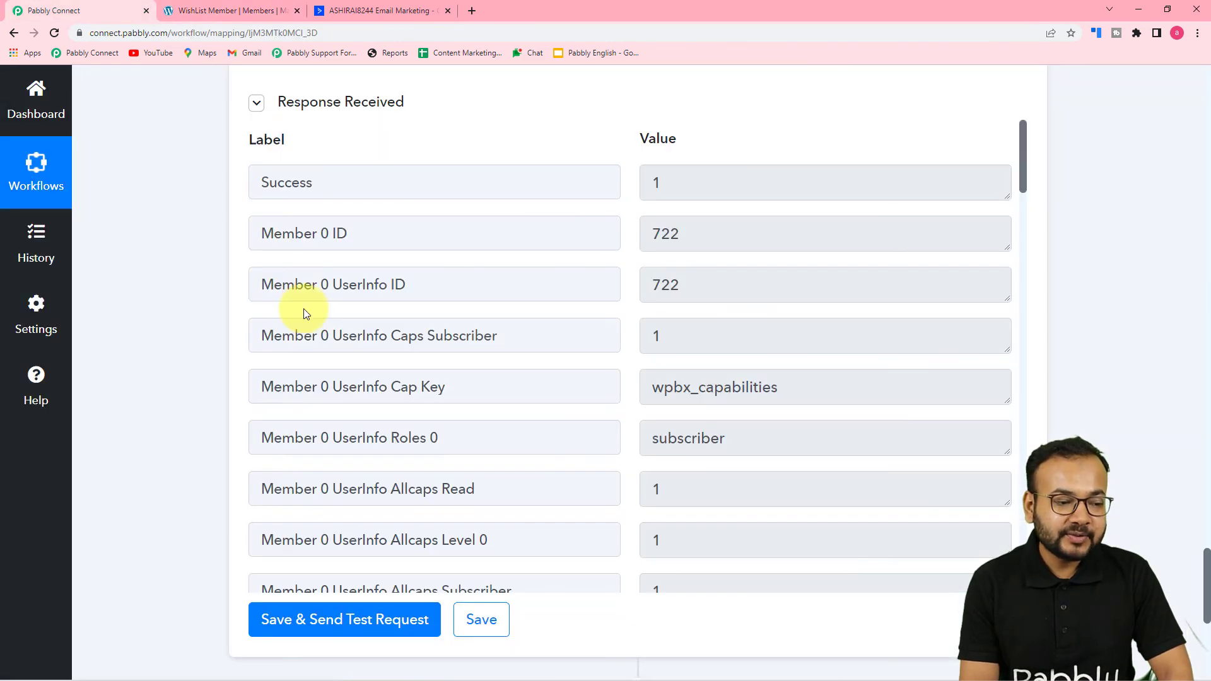
scroll(218, 421, "up", 20)
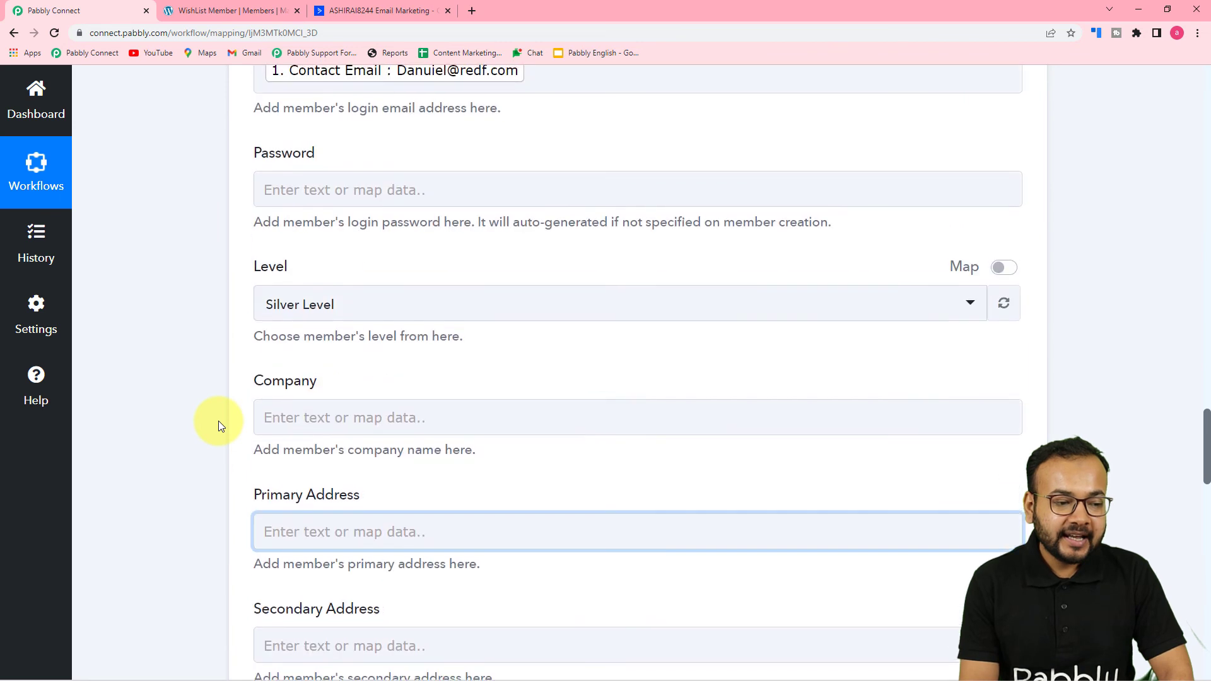
scroll(218, 421, "up", 3)
scroll(218, 421, "down", 2)
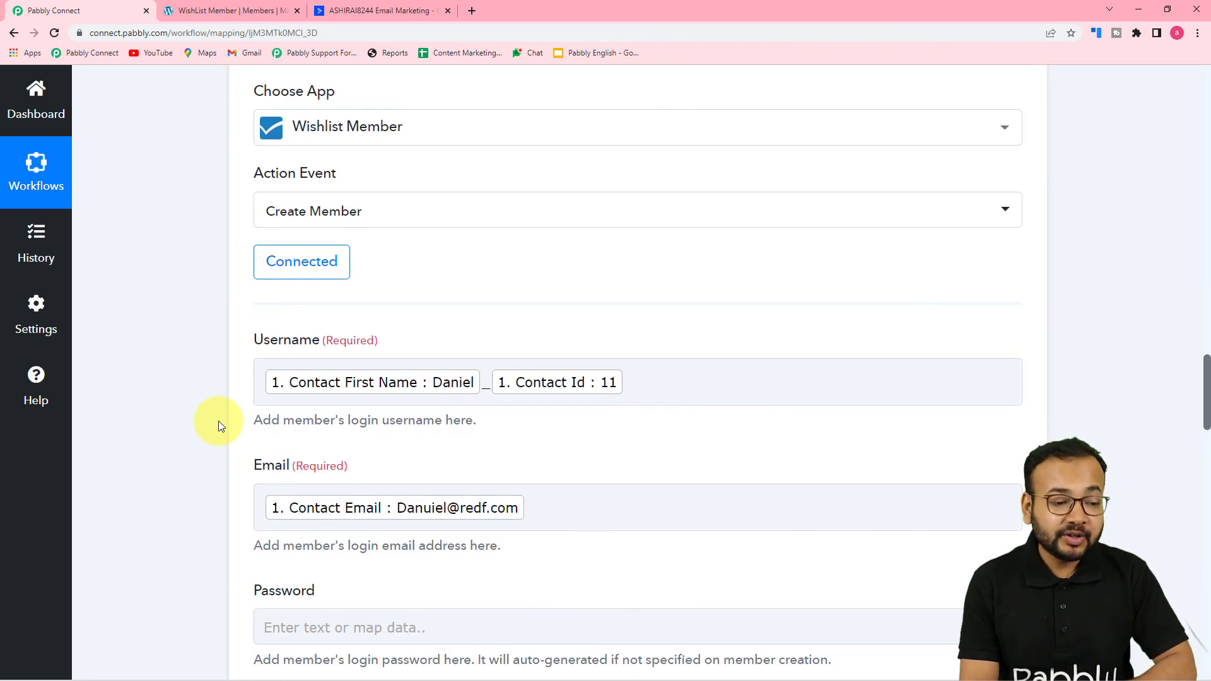
scroll(218, 421, "up", 10)
scroll(218, 421, "up", 15)
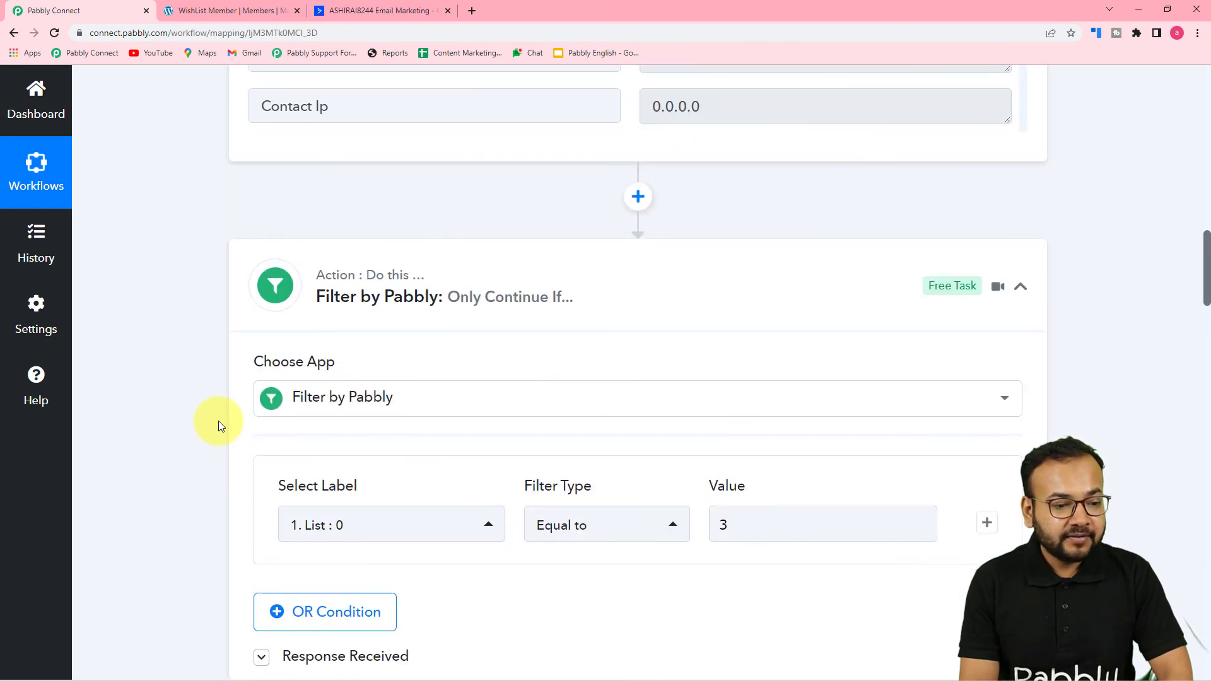
scroll(218, 427, "up", 3)
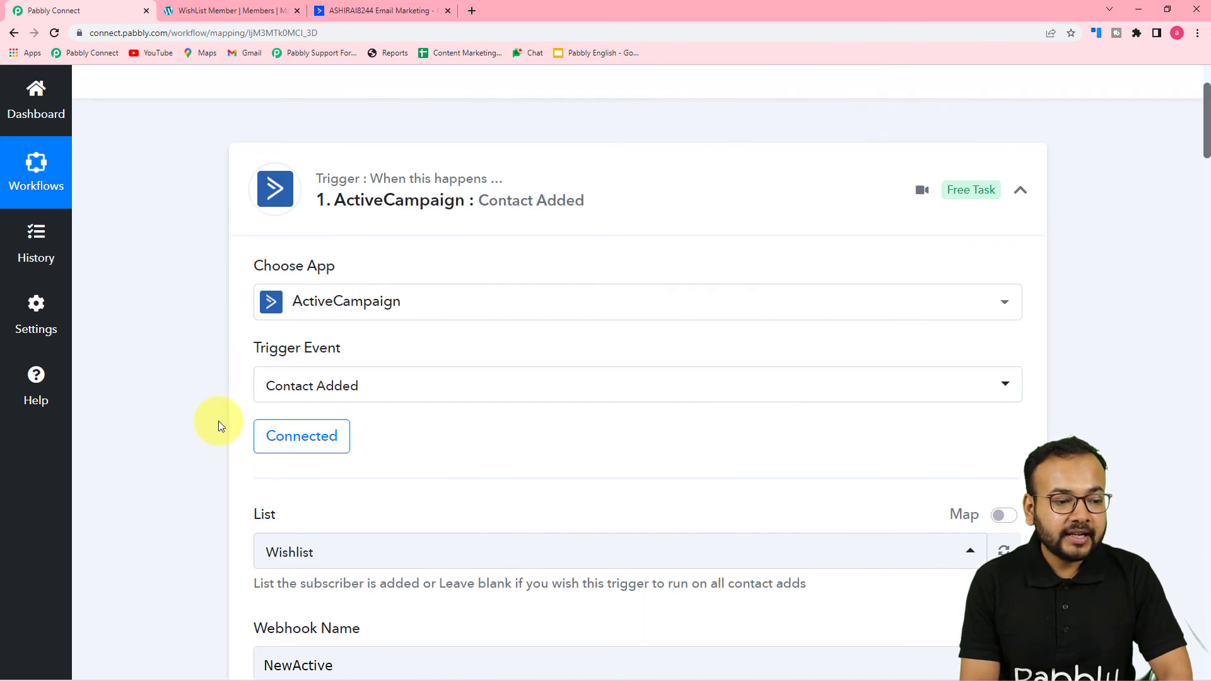
scroll(218, 422, "down", 7)
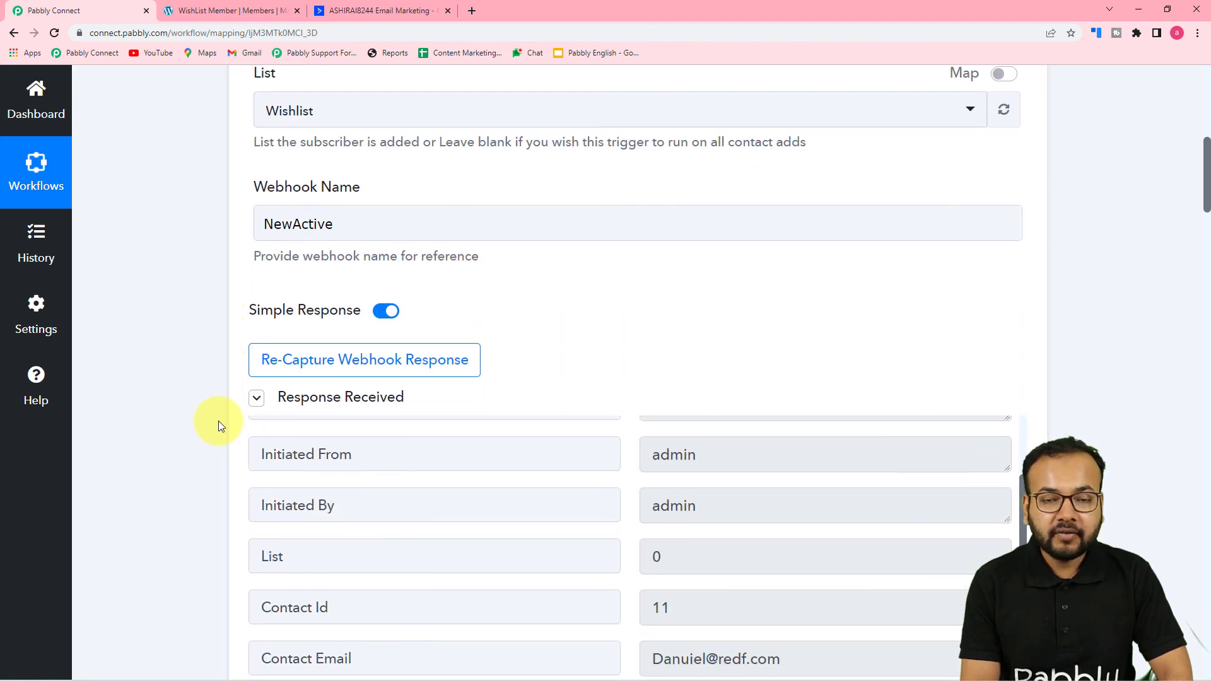
scroll(218, 422, "down", 6)
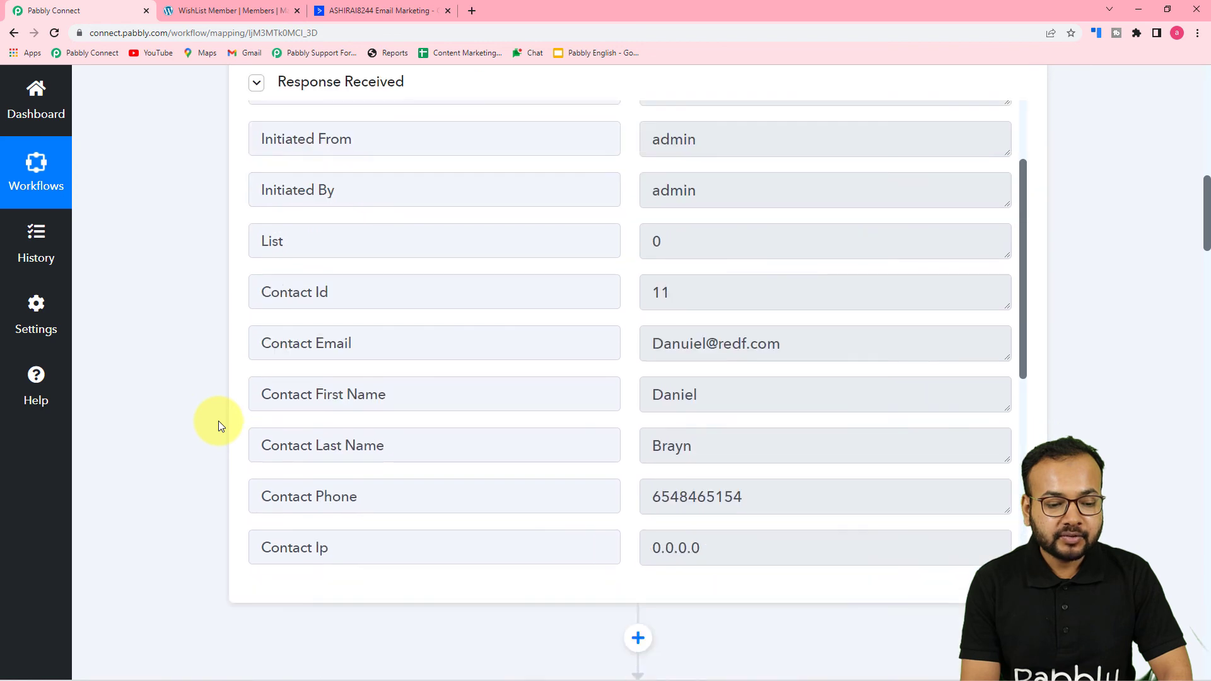
scroll(219, 421, "down", 4)
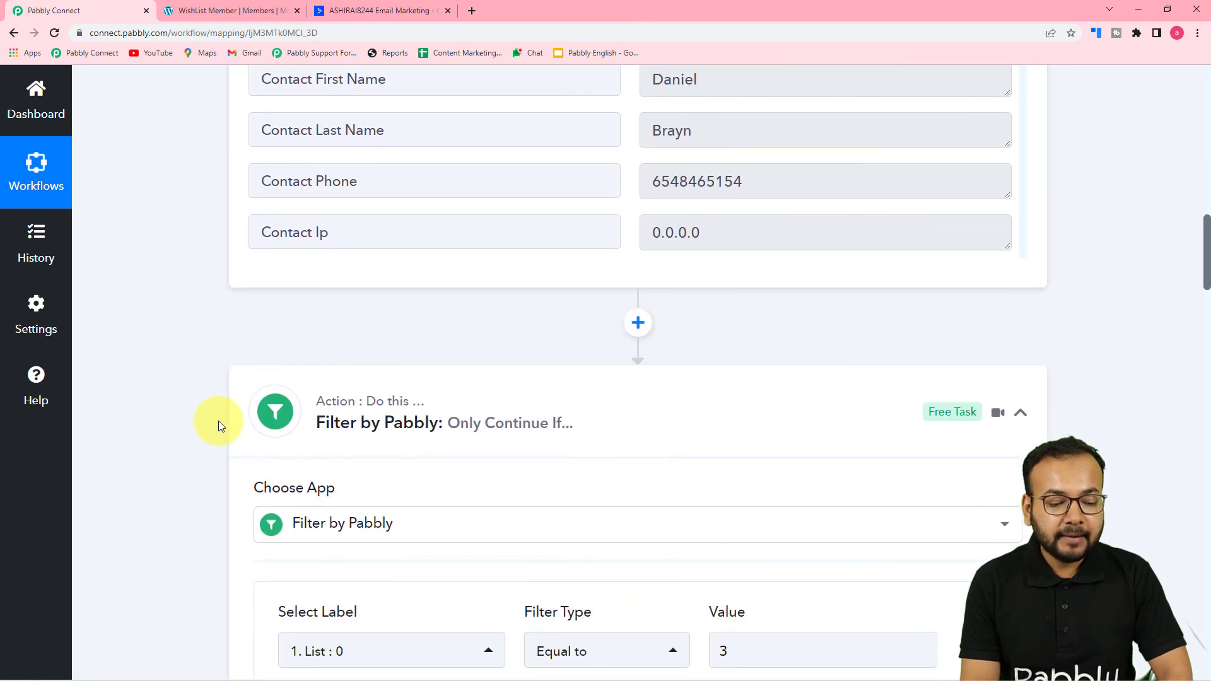
scroll(218, 422, "down", 2)
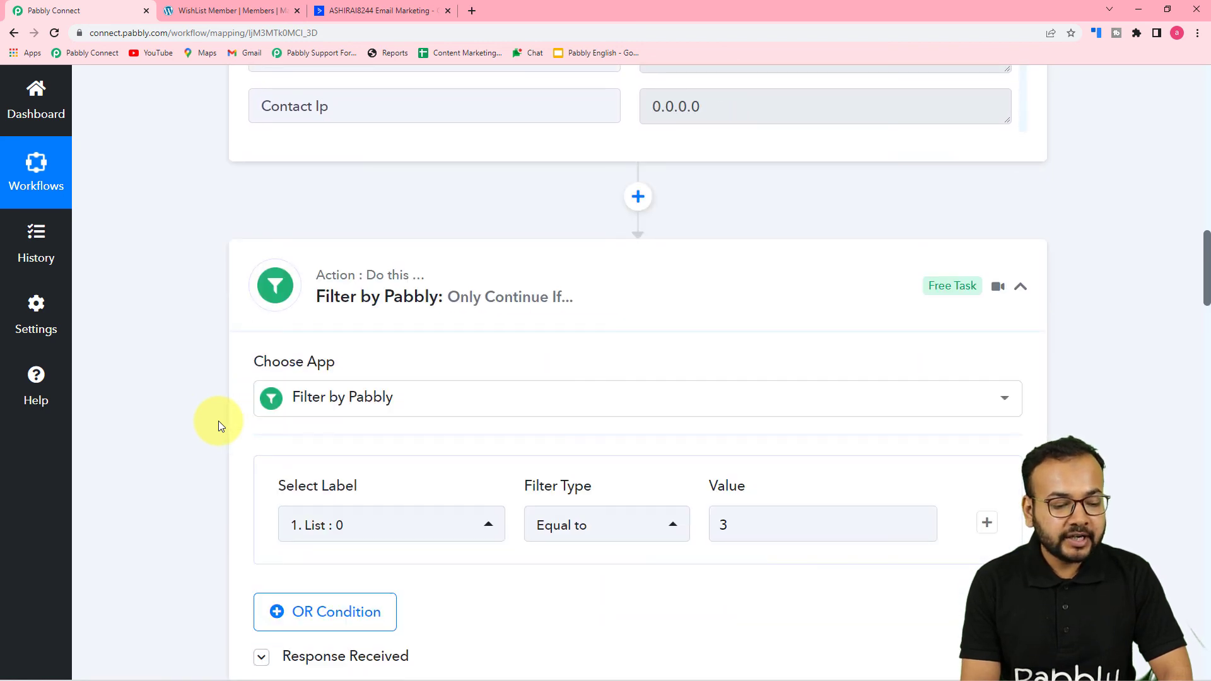
scroll(218, 421, "down", 1)
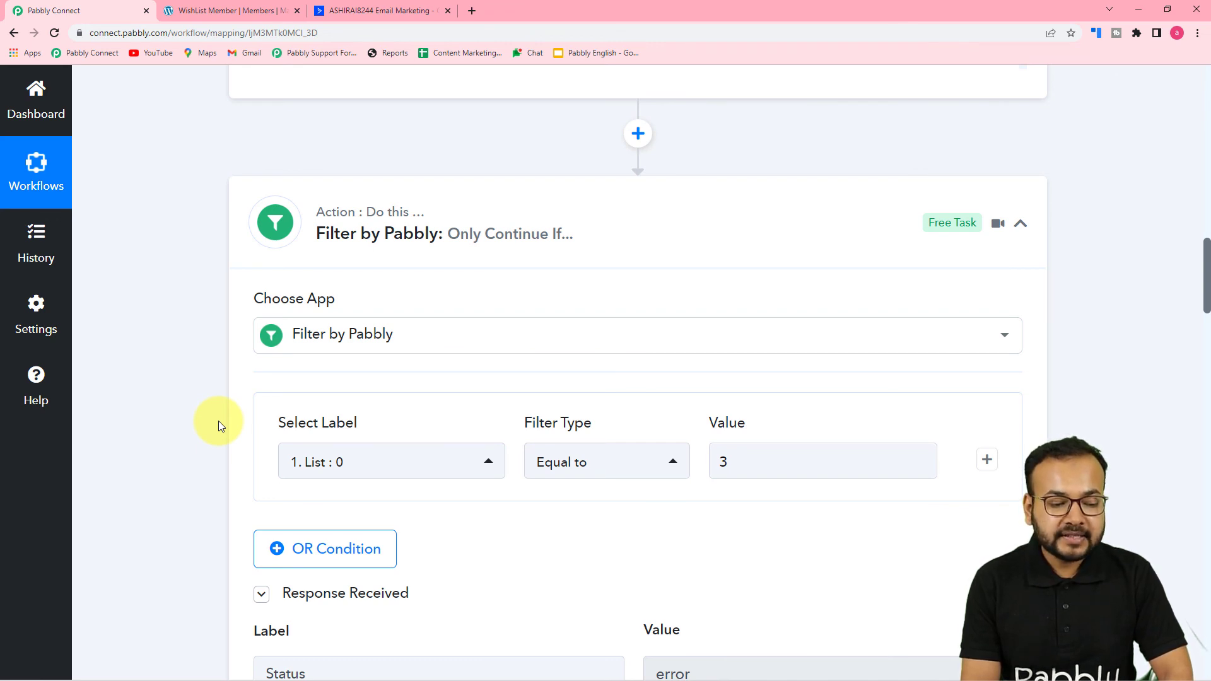
scroll(218, 421, "down", 1)
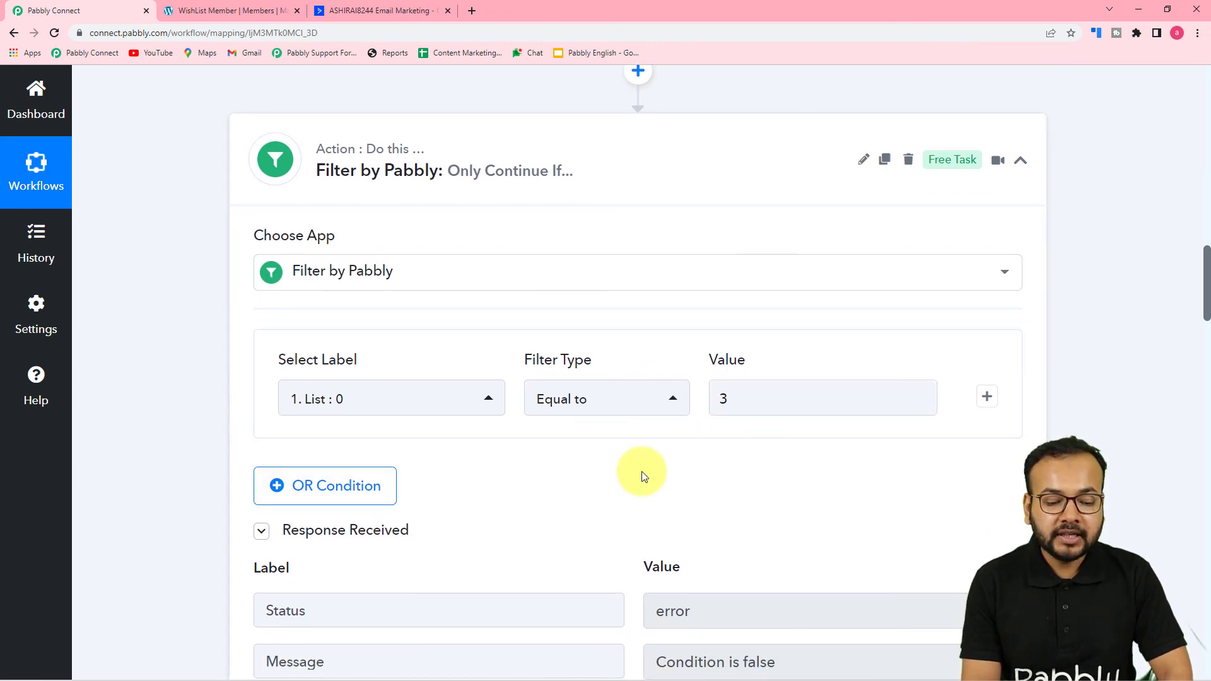
scroll(633, 449, "down", 4)
scroll(597, 434, "down", 7)
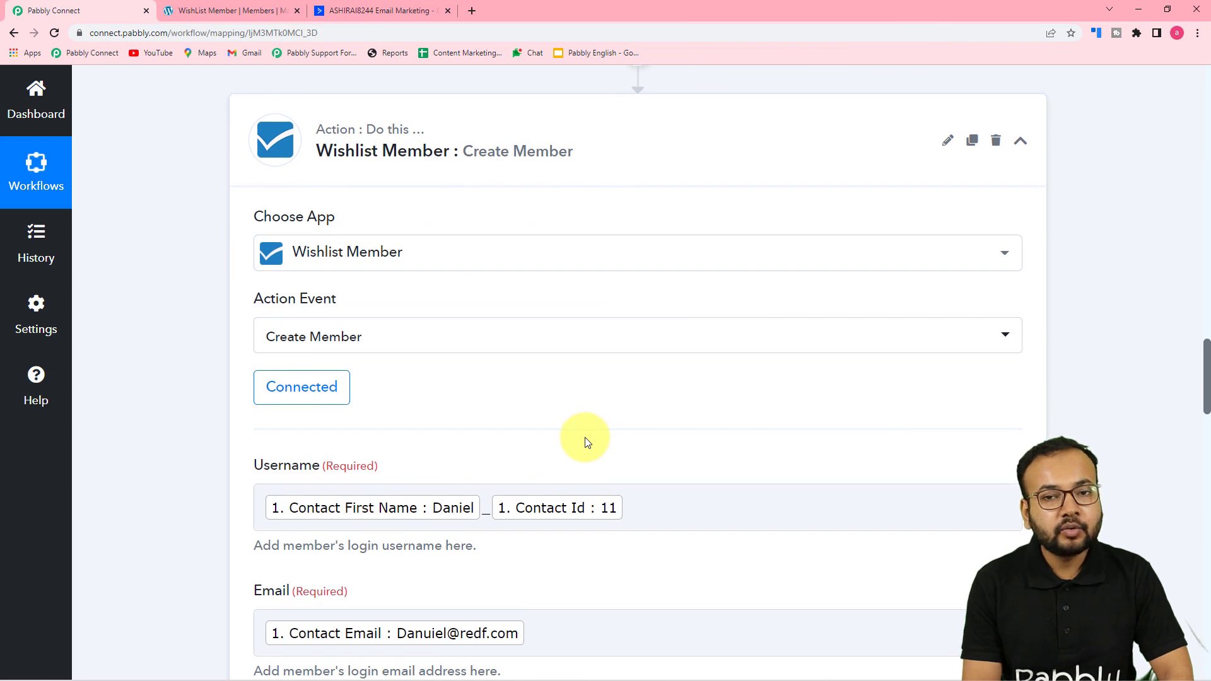
scroll(587, 442, "down", 2)
scroll(643, 505, "down", 2)
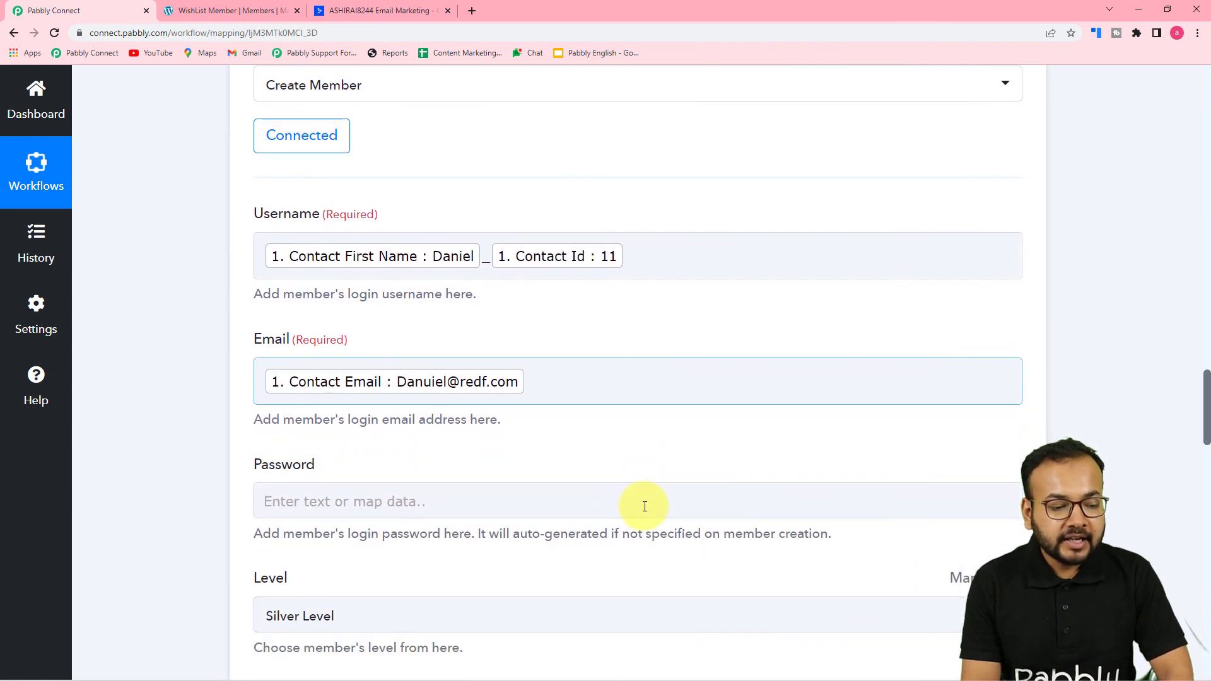